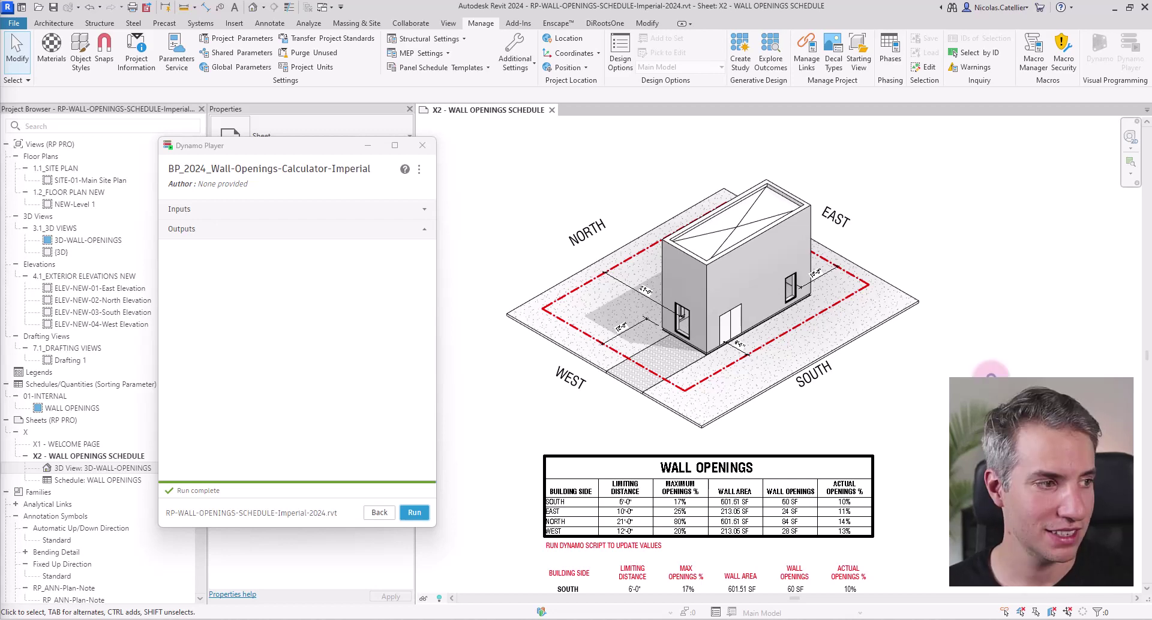
Step: Zoom and pan the sheet to inspect the WALL OPENINGS schedule's Wall Openings and Actual Openings % columns
{"action": "scroll", "coordinate": [862, 404], "scroll_direction": "down", "scroll_amount": 2}
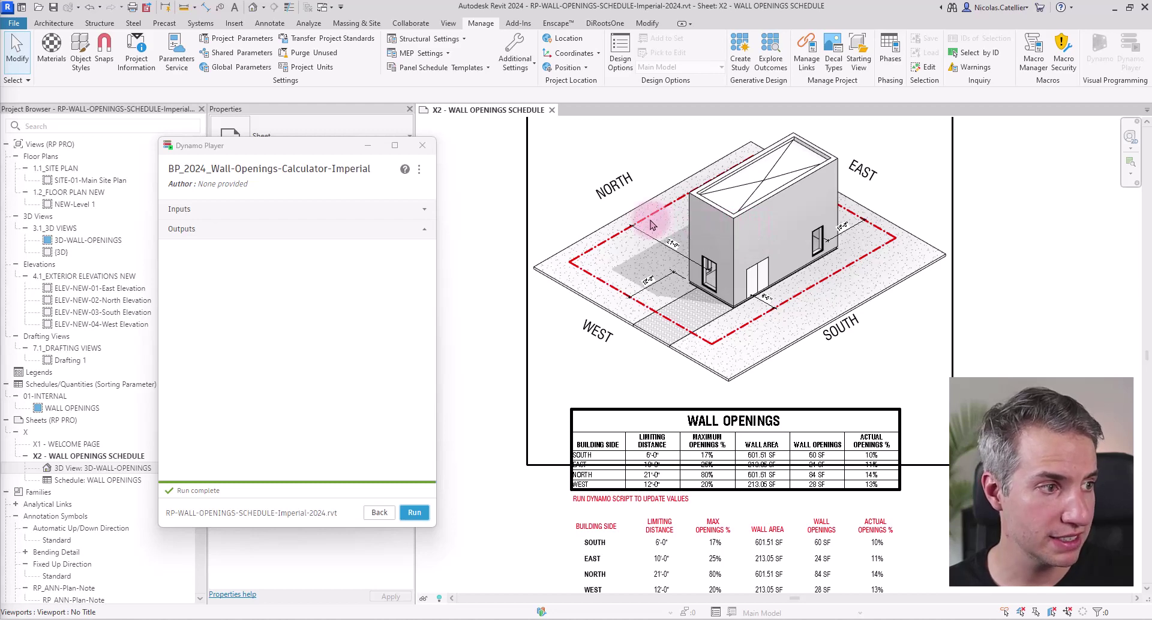
{"action": "scroll", "coordinate": [605, 377], "scroll_direction": "up", "scroll_amount": 3}
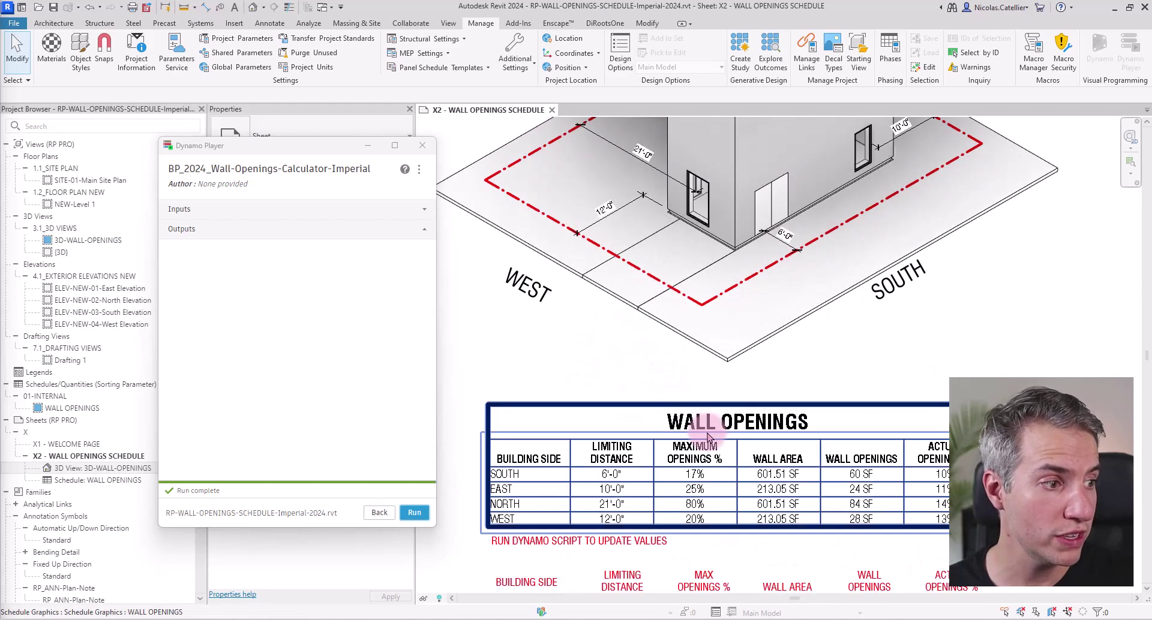
{"action": "scroll", "coordinate": [510, 477], "scroll_direction": "up", "scroll_amount": 3}
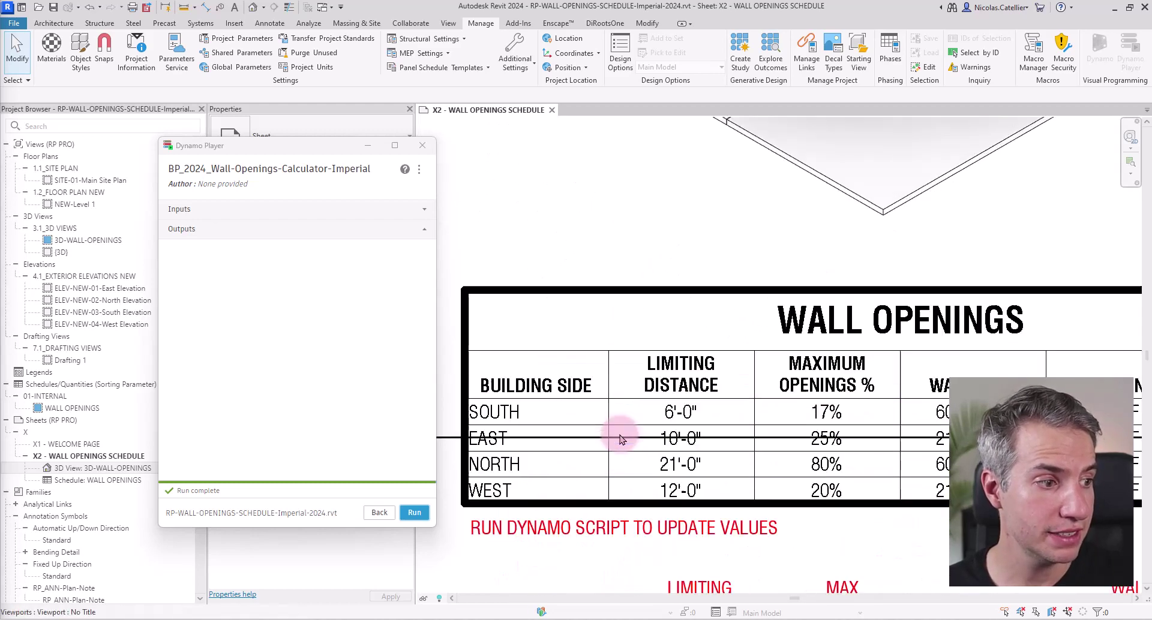
{"action": "scroll", "coordinate": [594, 475], "scroll_direction": "down", "scroll_amount": 2}
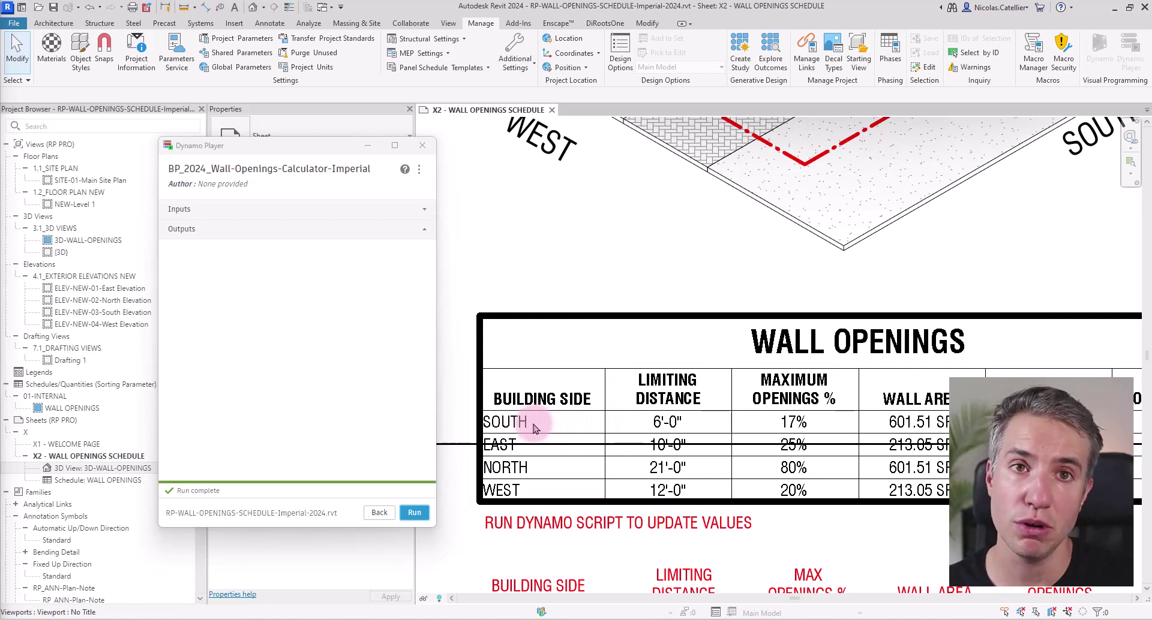
{"action": "scroll", "coordinate": [540, 428], "scroll_direction": "up", "scroll_amount": 3}
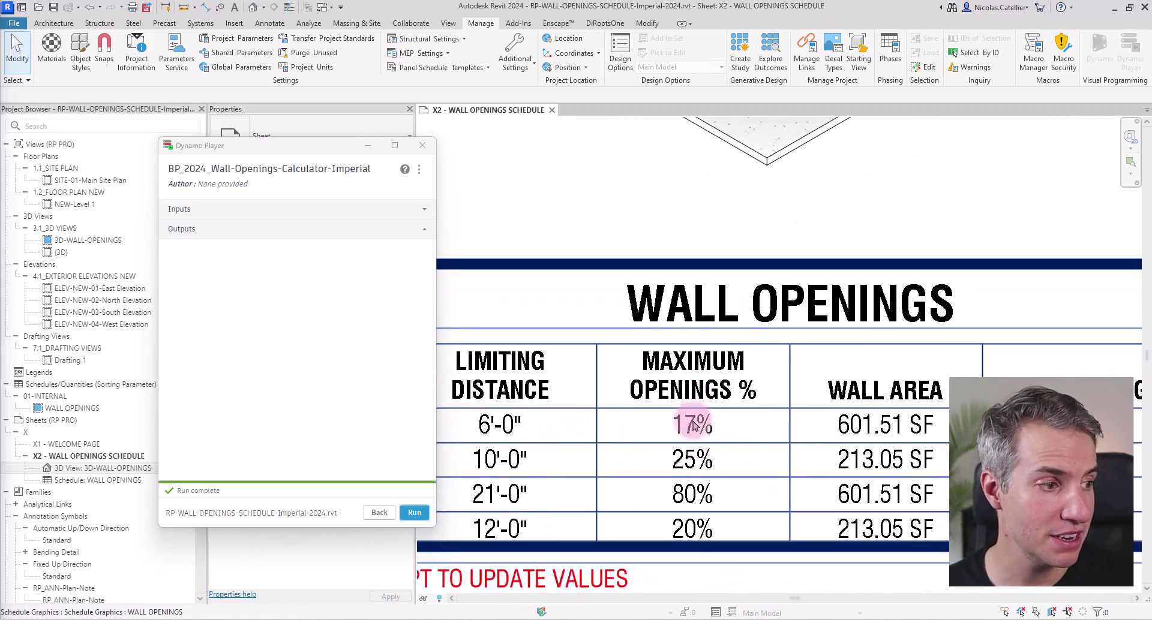
{"action": "middle_click_drag", "start_coordinate": [864, 458], "coordinate": [450, 406]}
{"action": "scroll", "coordinate": [876, 513], "scroll_direction": "down", "scroll_amount": 1}
{"action": "scroll", "coordinate": [876, 513], "scroll_direction": "down", "scroll_amount": 3}
{"action": "scroll", "coordinate": [675, 277], "scroll_direction": "up", "scroll_amount": 1}
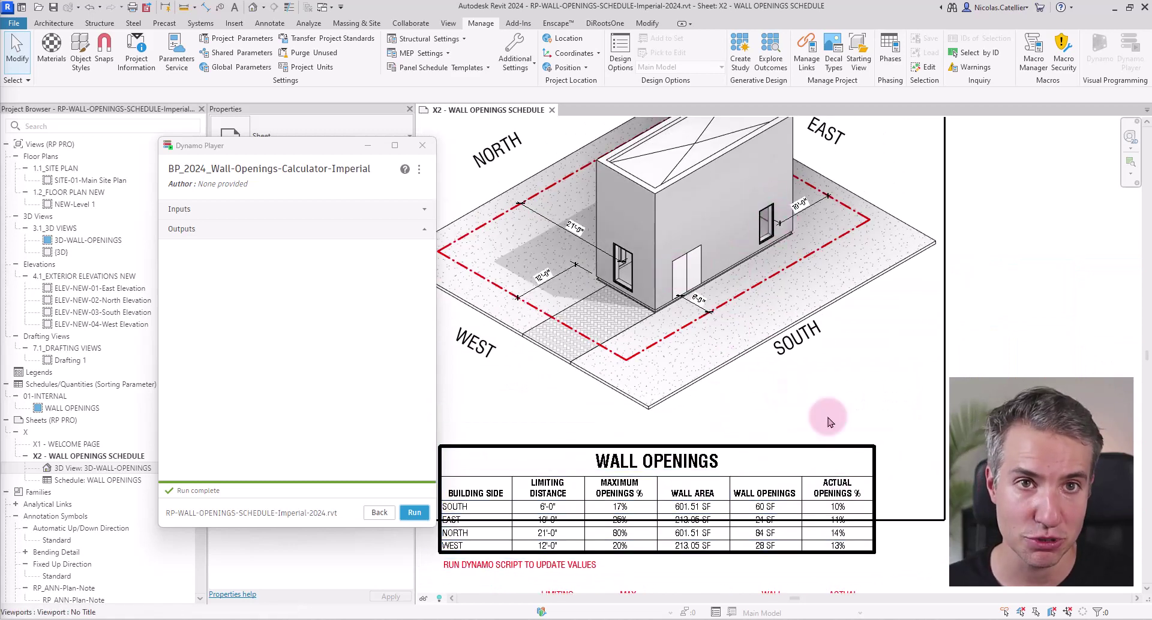
{"action": "scroll", "coordinate": [722, 368], "scroll_direction": "up", "scroll_amount": 1}
Step: In the activated 3D view, place three more windows like the existing one using Create Similar (CS)
{"action": "double_click", "coordinate": [787, 311]}
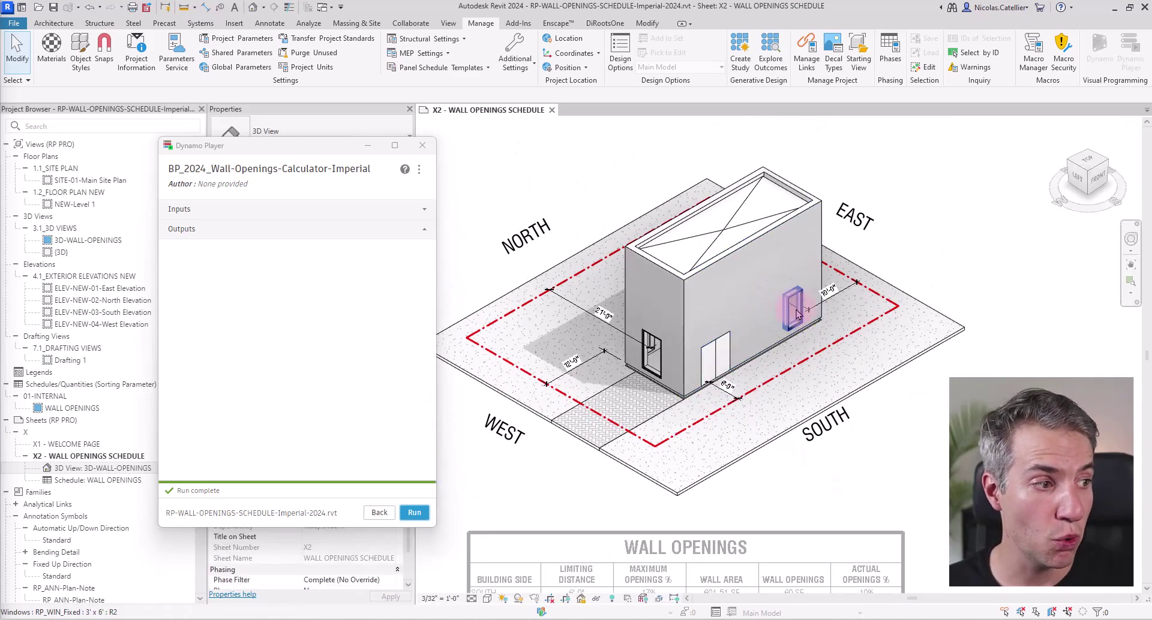
{"action": "left_click", "coordinate": [792, 309]}
{"action": "key", "text": "c"}
{"action": "key", "text": "s"}
{"action": "left_click", "coordinate": [709, 303]}
{"action": "left_click", "coordinate": [743, 281]}
{"action": "left_click", "coordinate": [776, 263]}
{"action": "key", "text": "Escape"}
{"action": "key", "text": "Escape"}
Step: Deactivate the 3D viewport to return to the schedule sheet
{"action": "double_click", "coordinate": [898, 397]}
{"action": "middle_click_drag", "start_coordinate": [898, 396], "coordinate": [922, 370]}
{"action": "scroll", "coordinate": [922, 370], "scroll_direction": "down", "scroll_amount": 1}
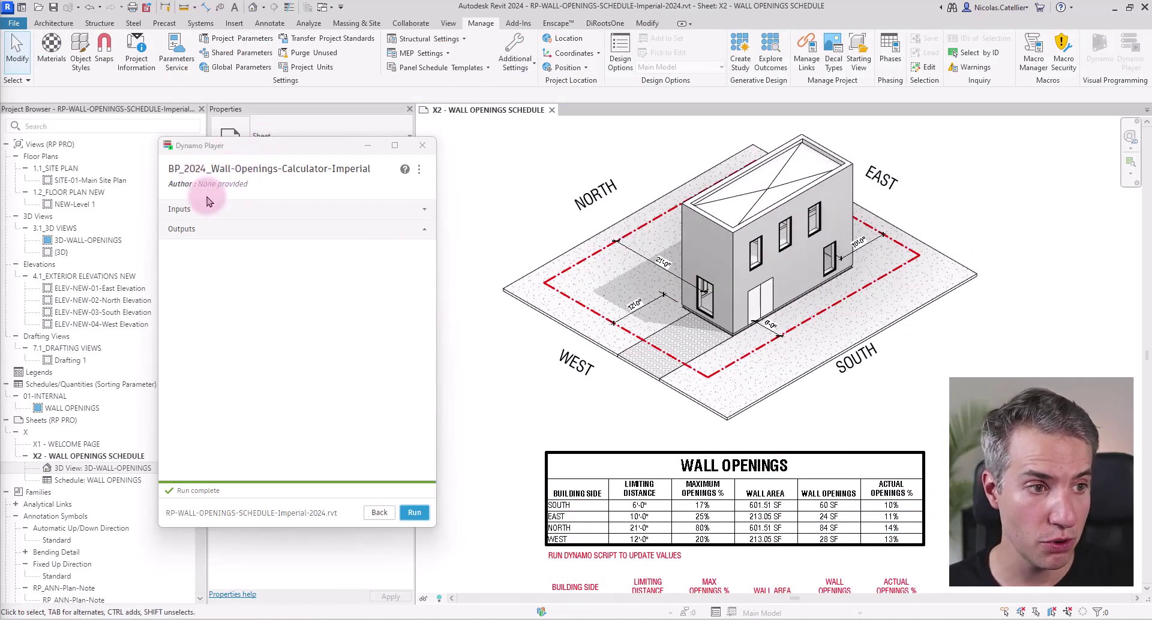
Step: Run the wall openings script in Dynamo Player so SOUTH shows 114 SF with 19% in red
{"action": "left_click", "coordinate": [413, 514]}
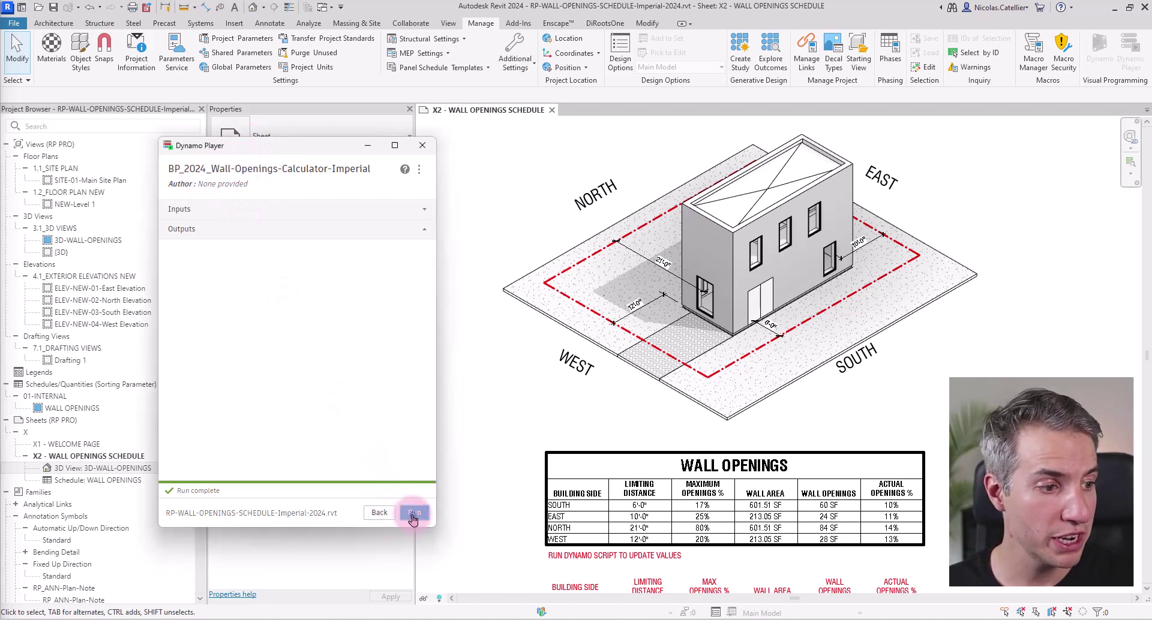
{"action": "scroll", "coordinate": [852, 543], "scroll_direction": "up", "scroll_amount": 3}
{"action": "scroll", "coordinate": [906, 516], "scroll_direction": "up", "scroll_amount": 2}
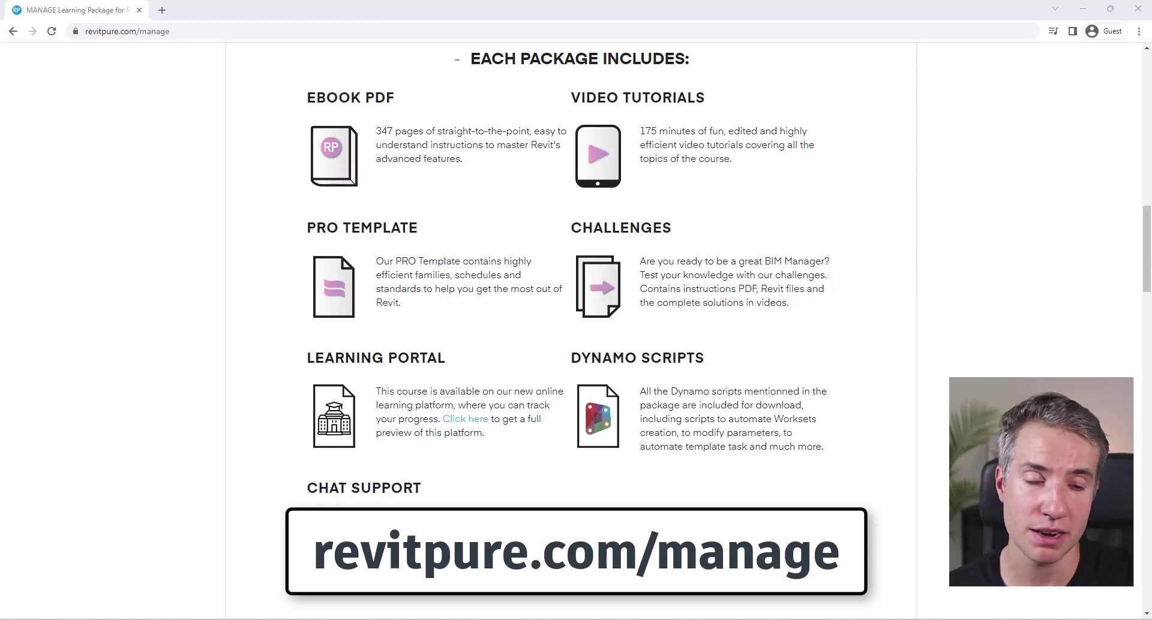
Step: Scroll the revitpure.com/manage page to review what each package includes
{"action": "scroll", "coordinate": [227, 416], "scroll_direction": "up", "scroll_amount": 1}
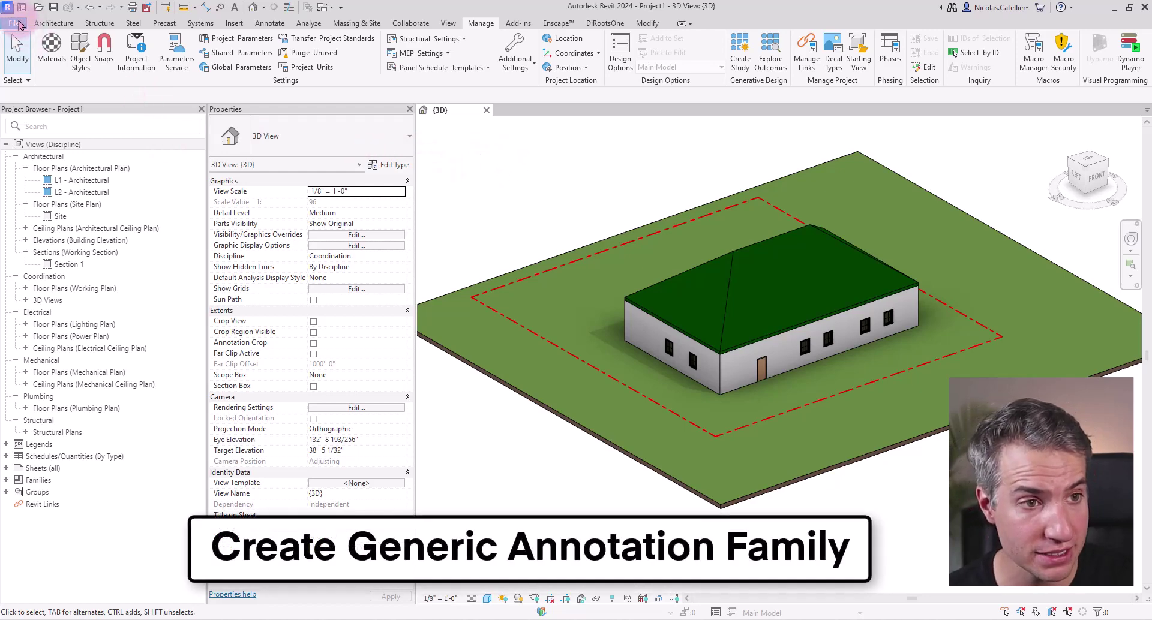
Step: Create a new family from the Annotations folder's Generic Annotation.rft template
{"action": "left_click", "coordinate": [17, 23]}
{"action": "mouse_move", "coordinate": [42, 69]}
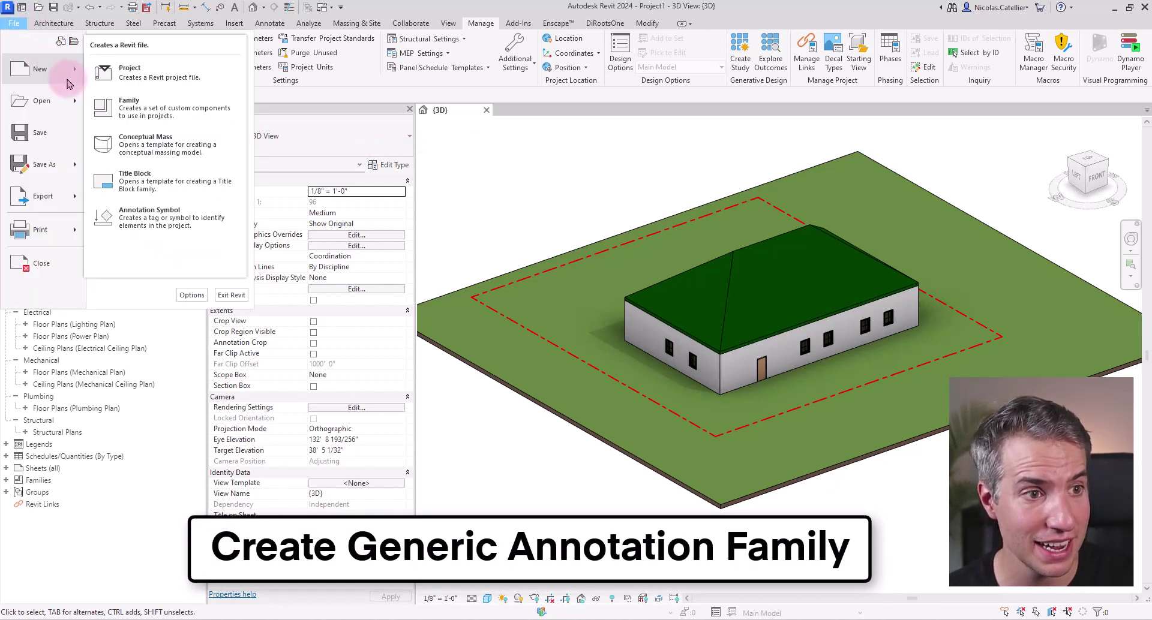
{"action": "left_click", "coordinate": [147, 111]}
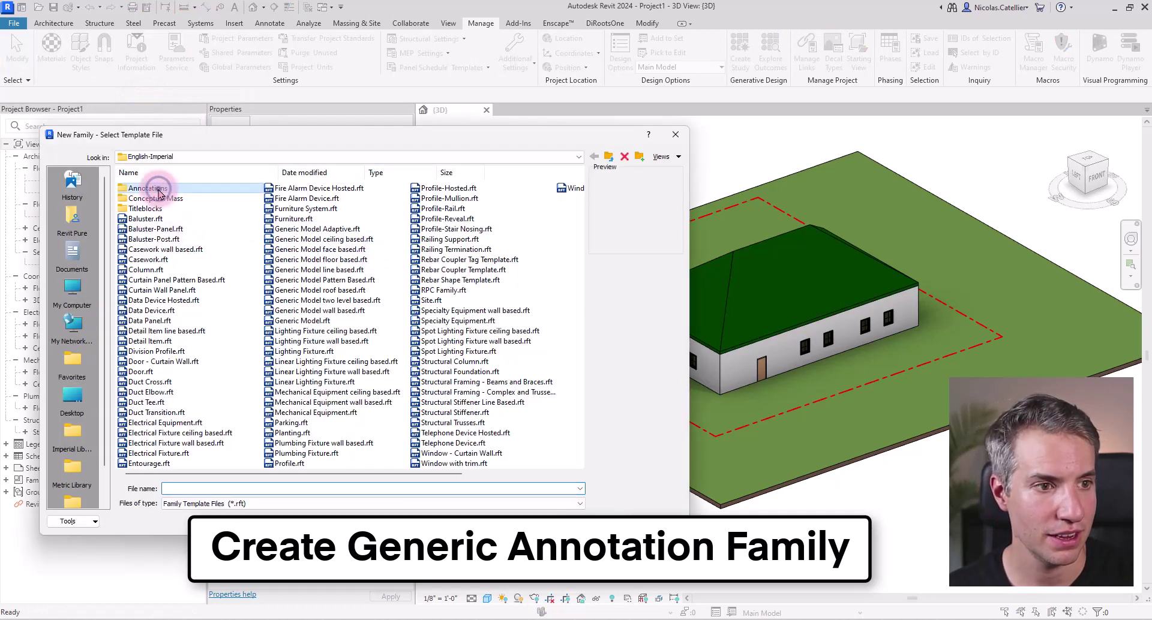
{"action": "double_click", "coordinate": [152, 187]}
{"action": "left_click", "coordinate": [200, 271]}
{"action": "double_click", "coordinate": [200, 270]}
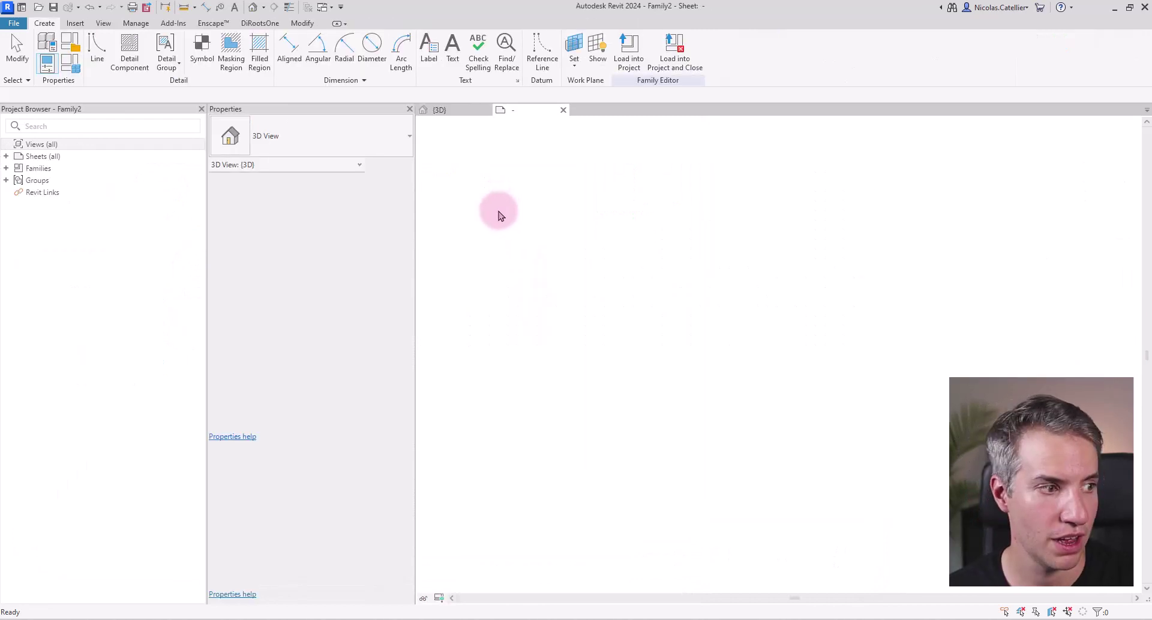
Step: Delete the template's default instruction note
{"action": "left_click", "coordinate": [812, 333]}
{"action": "scroll", "coordinate": [817, 341], "scroll_direction": "up", "scroll_amount": 5}
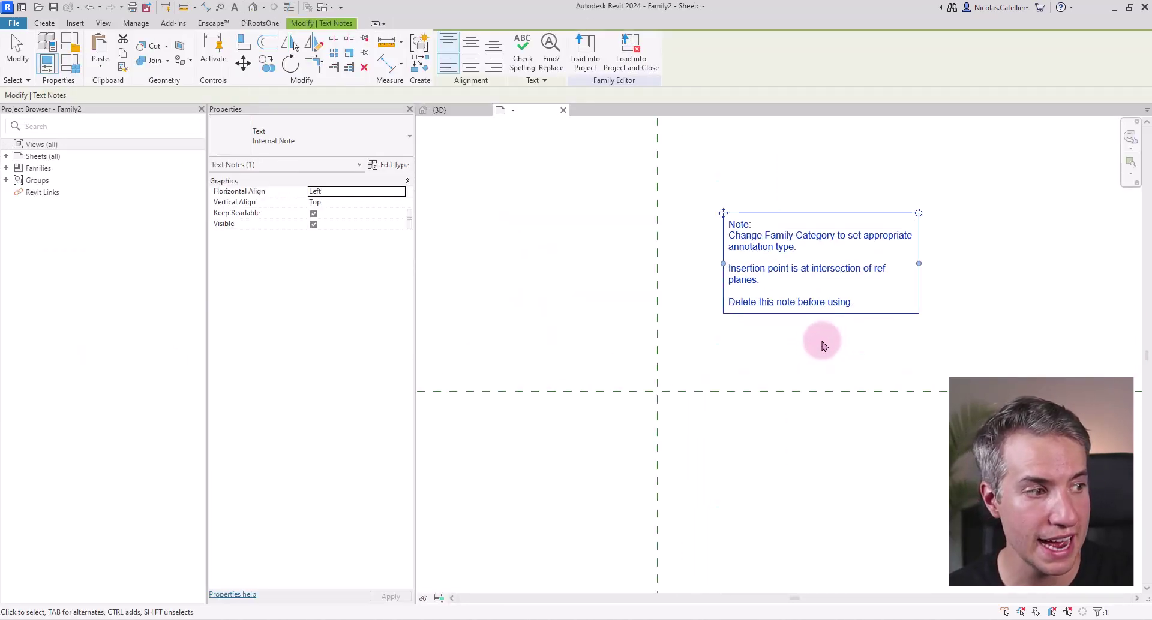
{"action": "key", "text": "Delete"}
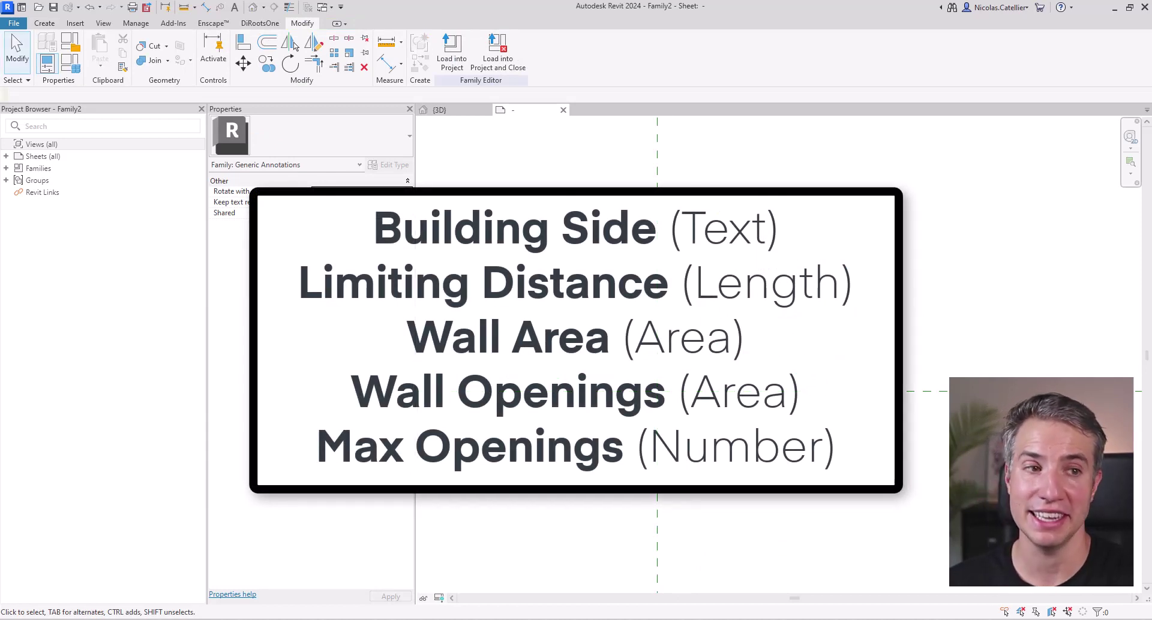
Step: Delete the existing Length-type Wall Openings shared parameter
{"action": "left_click", "coordinate": [136, 21]}
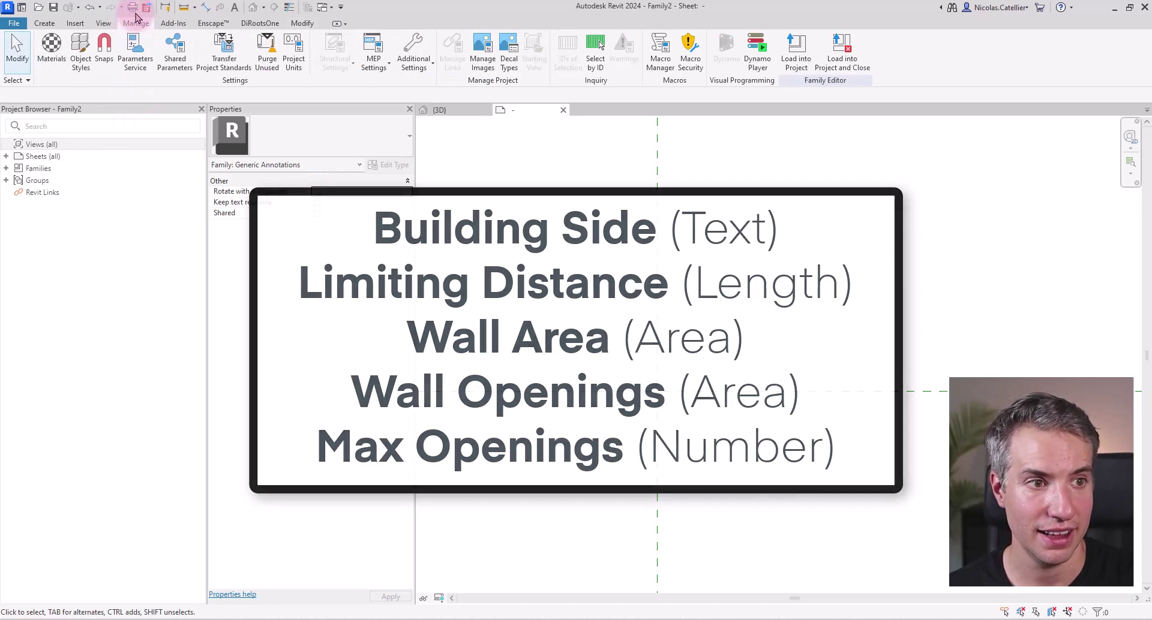
{"action": "left_click", "coordinate": [174, 48]}
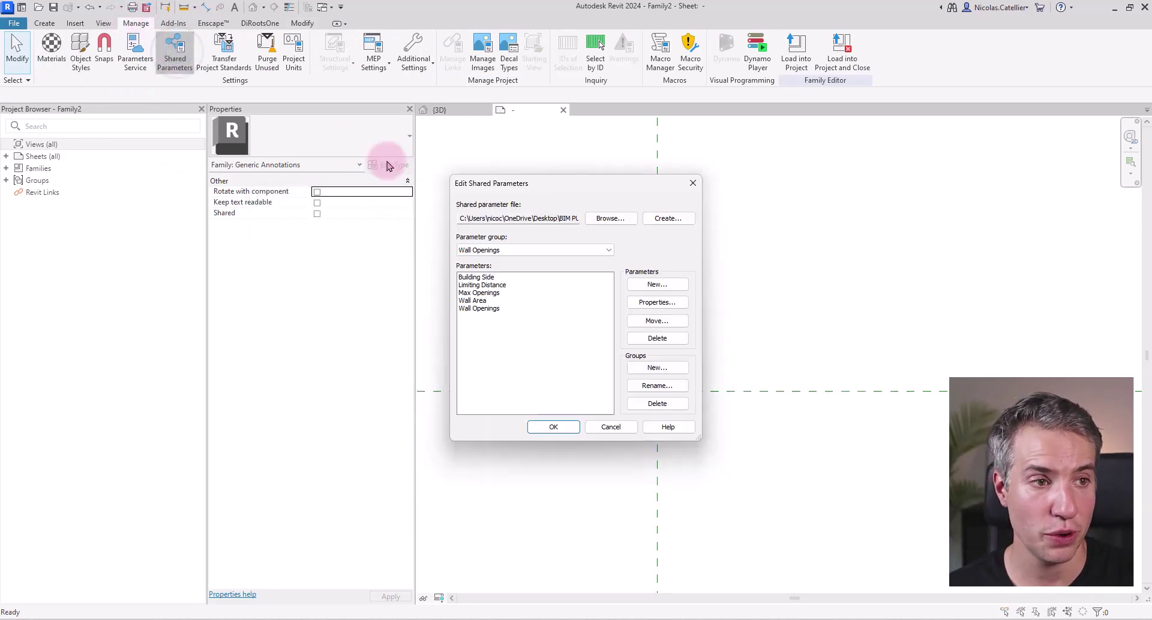
{"action": "left_click", "coordinate": [497, 309]}
{"action": "left_click", "coordinate": [658, 338]}
{"action": "left_click", "coordinate": [605, 364]}
Step: Recreate the Wall Openings shared parameter with a different data type and close the editor
{"action": "left_click", "coordinate": [660, 286]}
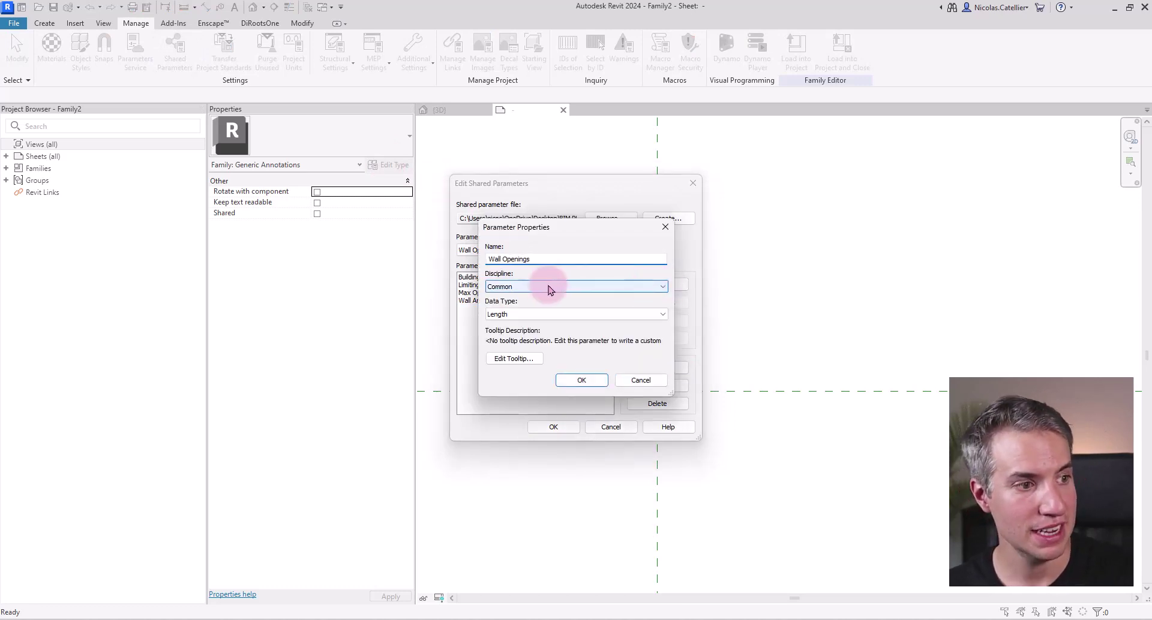
{"action": "left_click", "coordinate": [507, 314]}
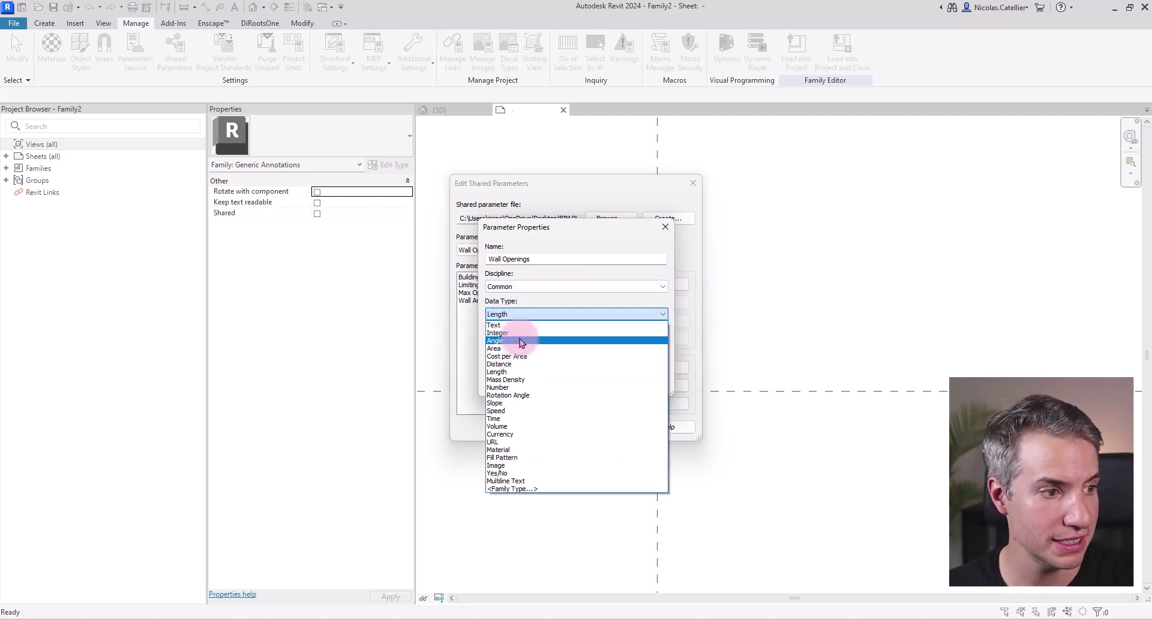
{"action": "left_click", "coordinate": [520, 327]}
{"action": "left_click", "coordinate": [585, 378]}
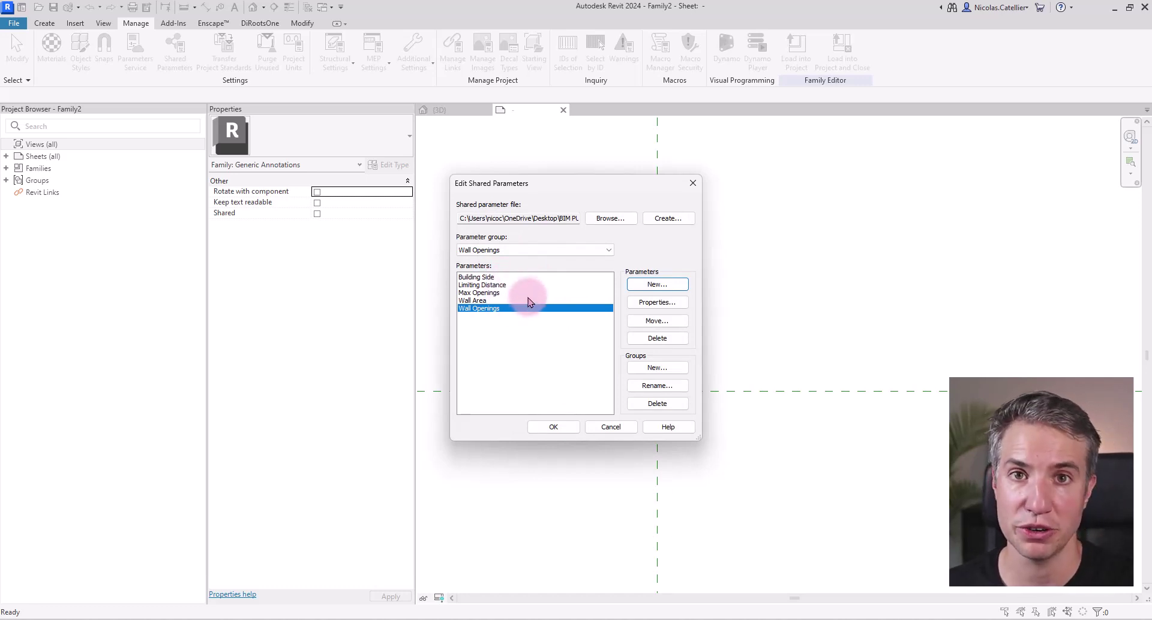
{"action": "left_click", "coordinate": [554, 427]}
Step: Add the shared Building Side parameter to Family2 as a Text instance parameter
{"action": "left_click", "coordinate": [45, 22]}
{"action": "left_click", "coordinate": [76, 68]}
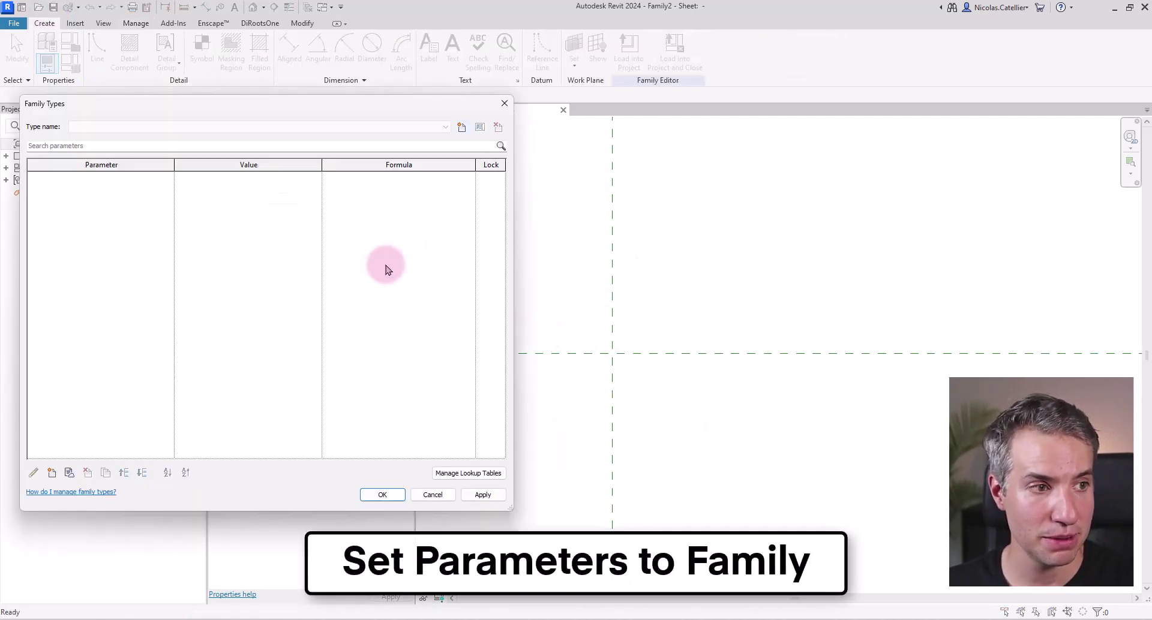
{"action": "left_click", "coordinate": [53, 476]}
{"action": "left_click", "coordinate": [216, 199]}
{"action": "left_click", "coordinate": [360, 239]}
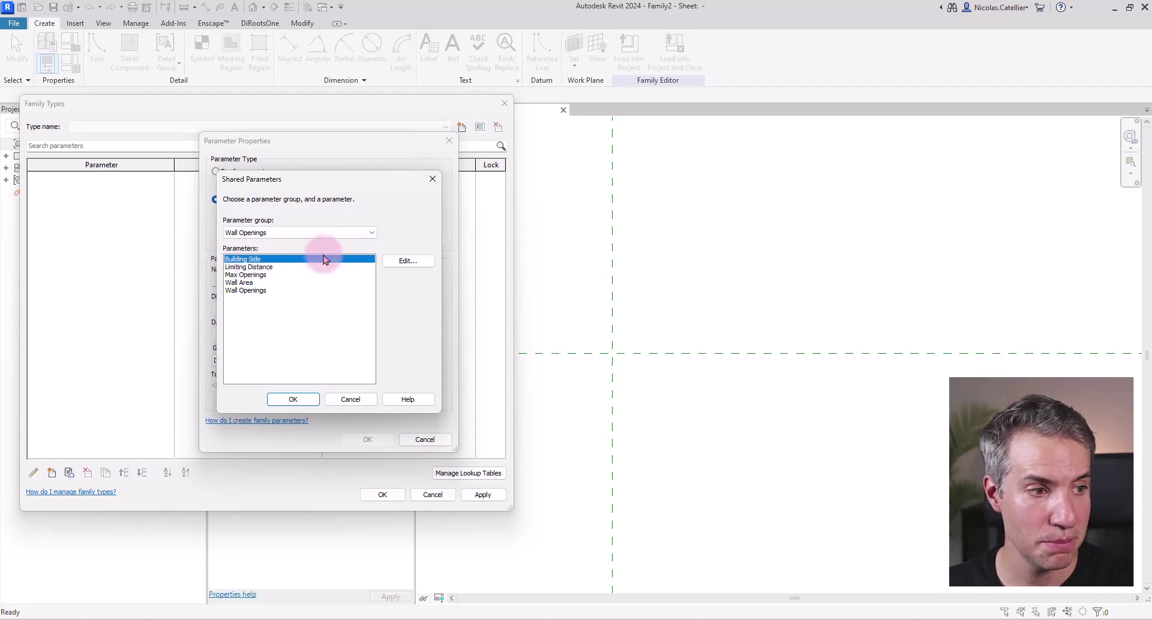
{"action": "left_click", "coordinate": [292, 399]}
{"action": "left_click", "coordinate": [345, 314]}
{"action": "left_click", "coordinate": [376, 442]}
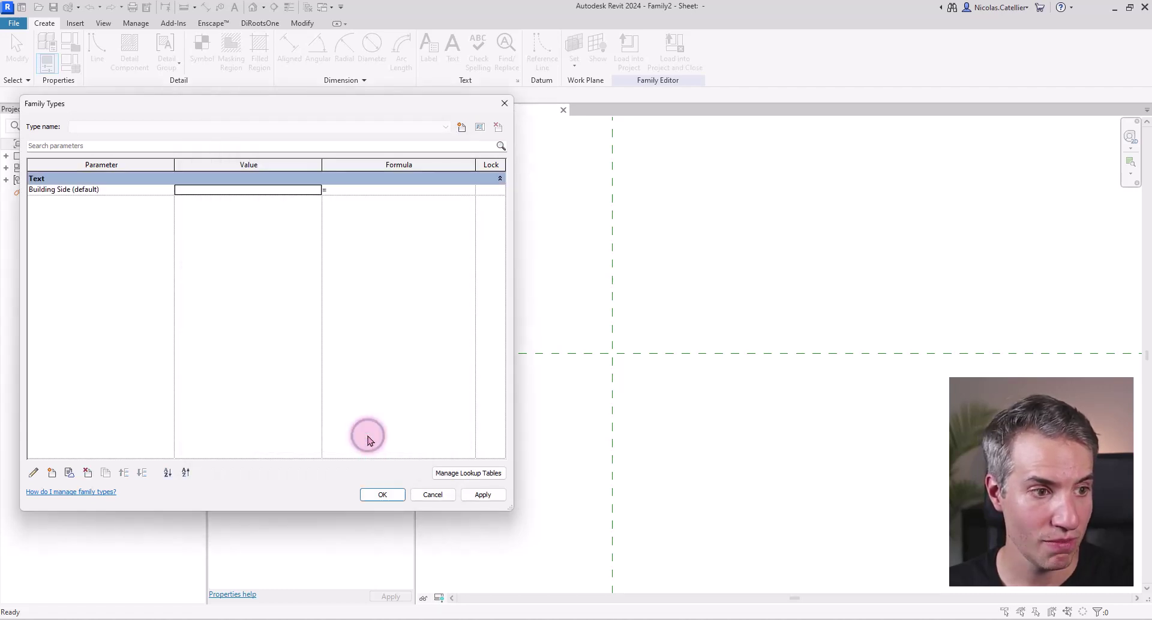
{"action": "left_click", "coordinate": [382, 494]}
{"action": "left_click", "coordinate": [251, 24]}
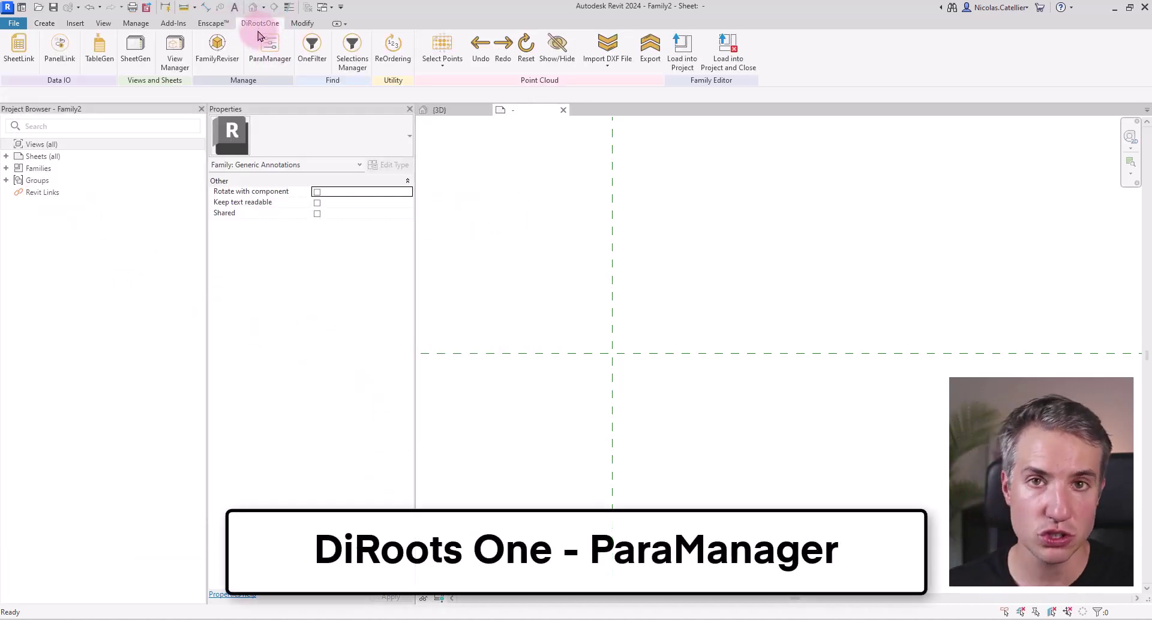
Step: Import Limiting Distance, Max Openings, Wall Area and Wall Openings from BIM PURE TEST.txt via ParaManager
{"action": "left_click", "coordinate": [268, 45]}
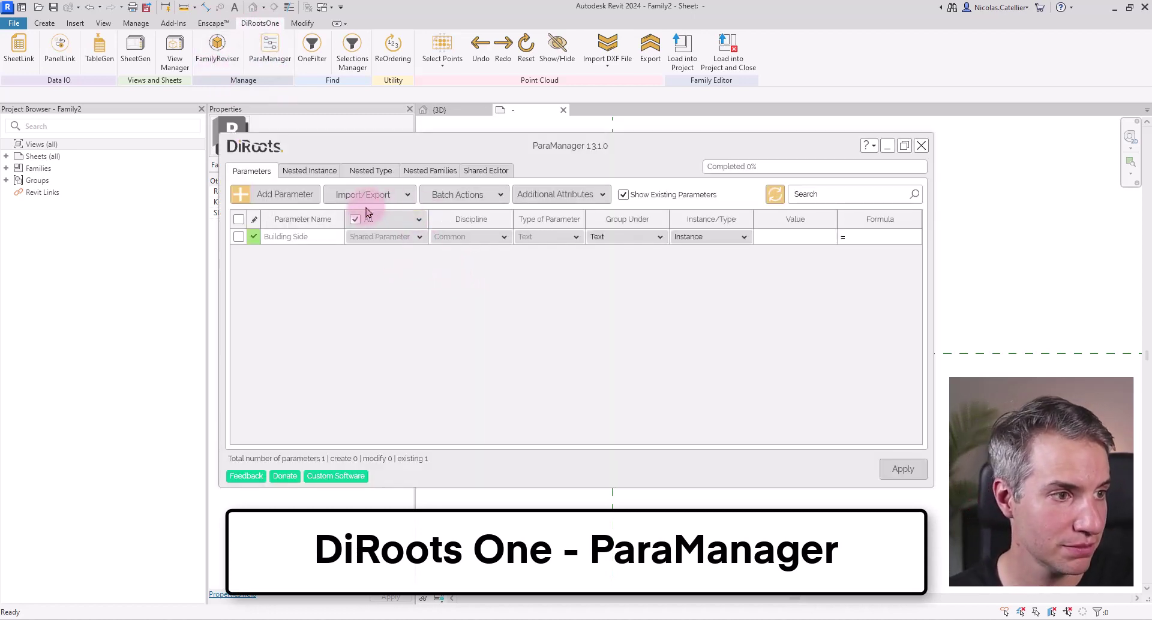
{"action": "left_click", "coordinate": [377, 195]}
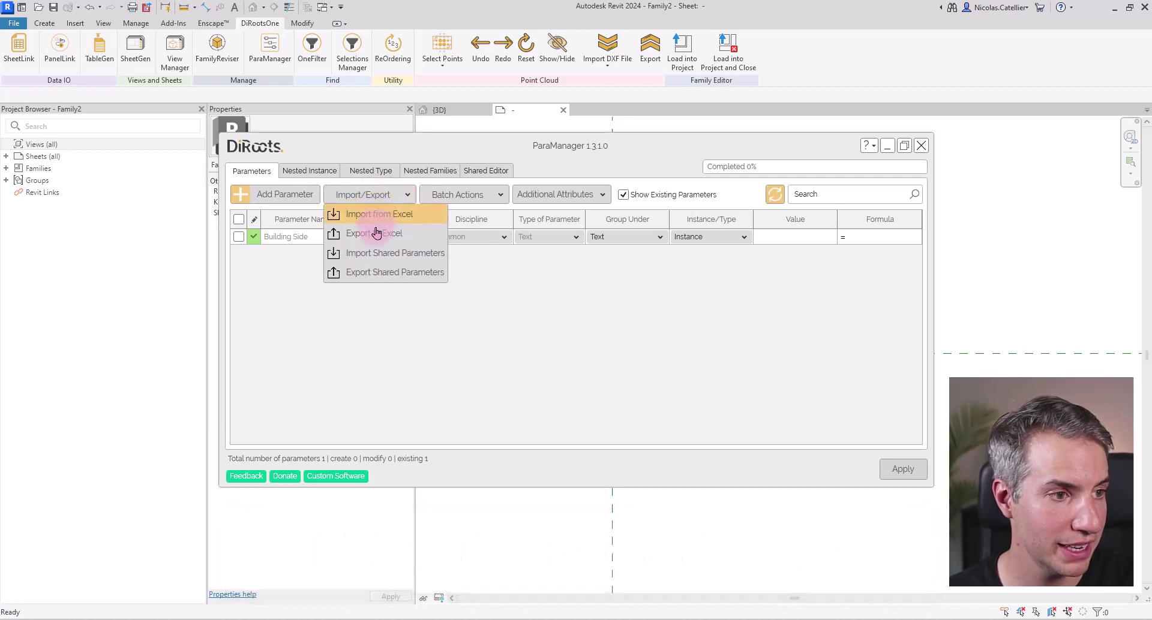
{"action": "left_click", "coordinate": [396, 255]}
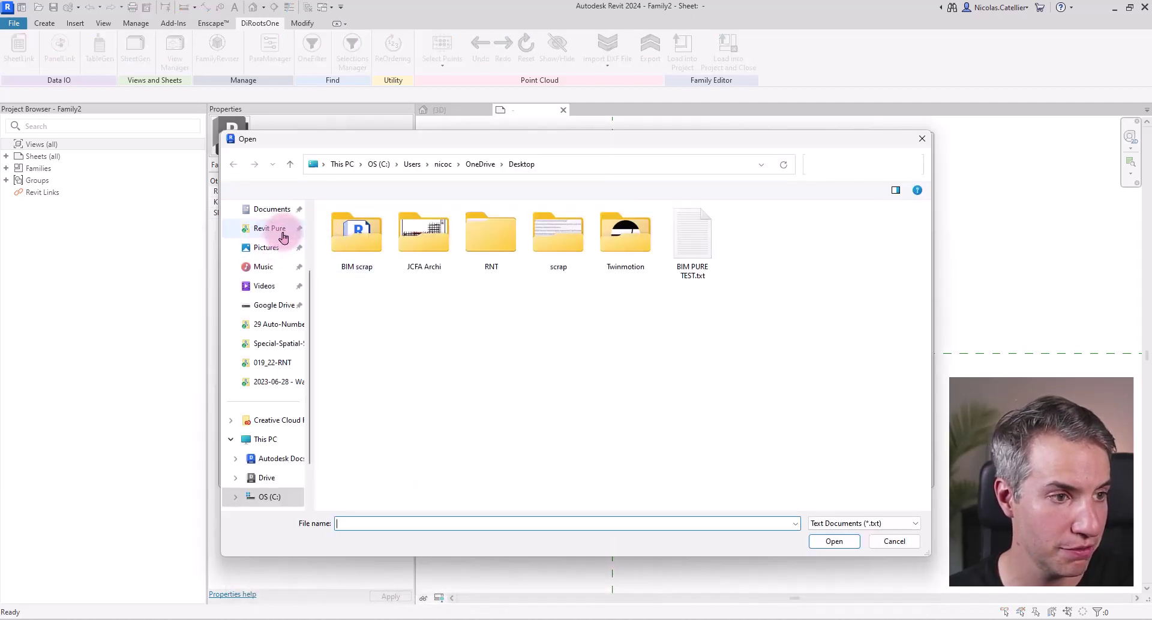
{"action": "left_click", "coordinate": [271, 441]}
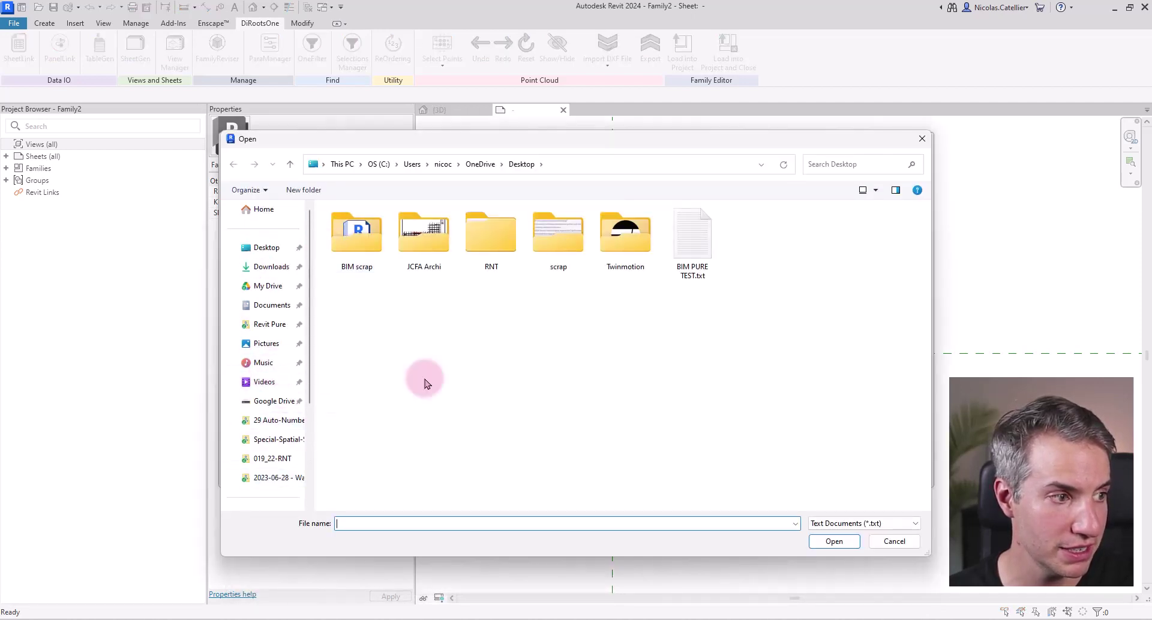
{"action": "double_click", "coordinate": [691, 237]}
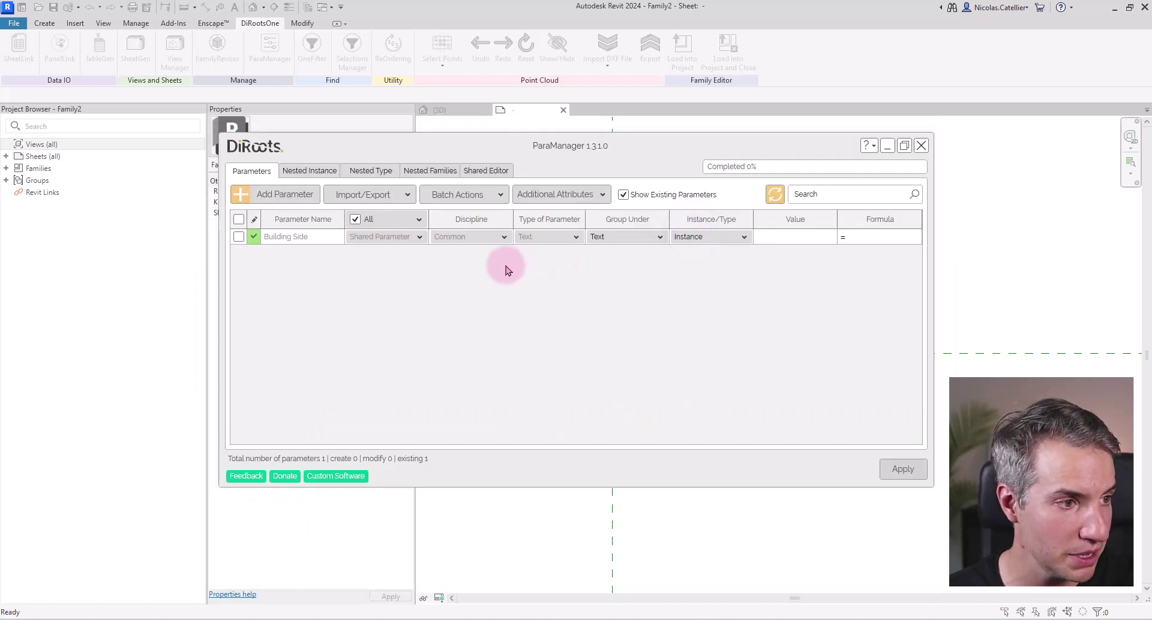
{"action": "left_click", "coordinate": [473, 235]}
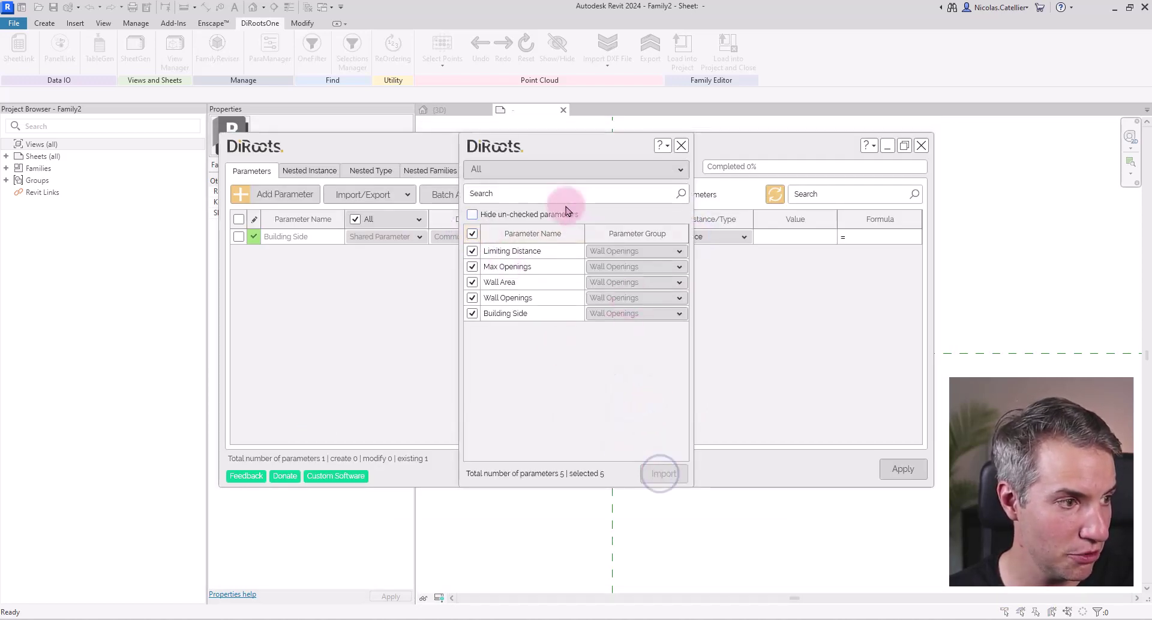
{"action": "left_click", "coordinate": [668, 484]}
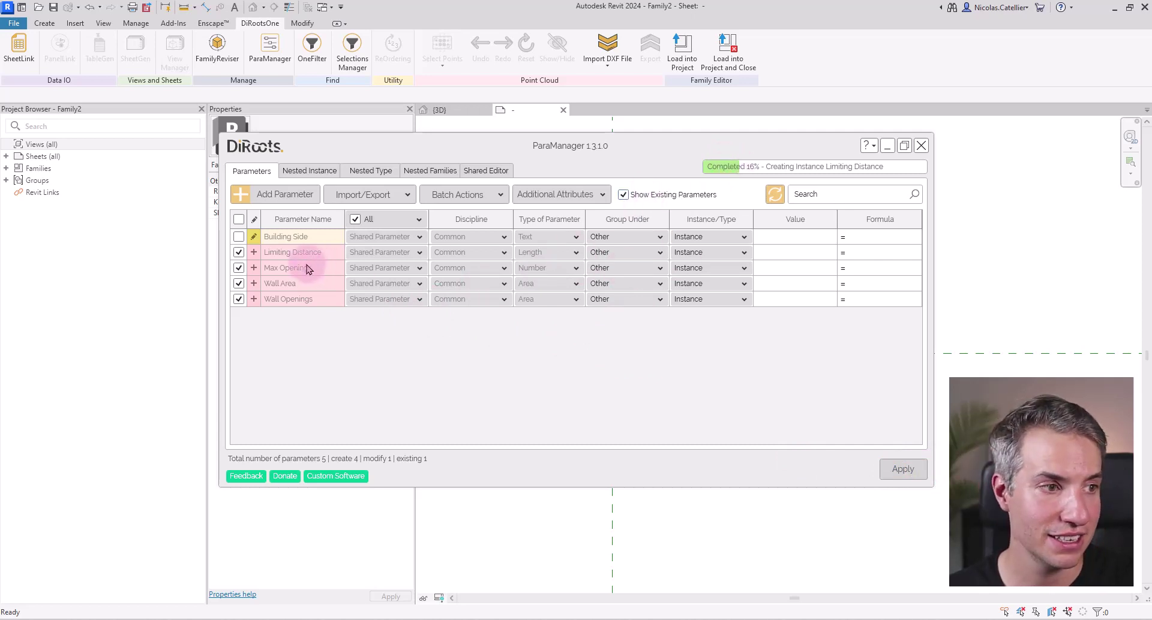
{"action": "left_click", "coordinate": [900, 469]}
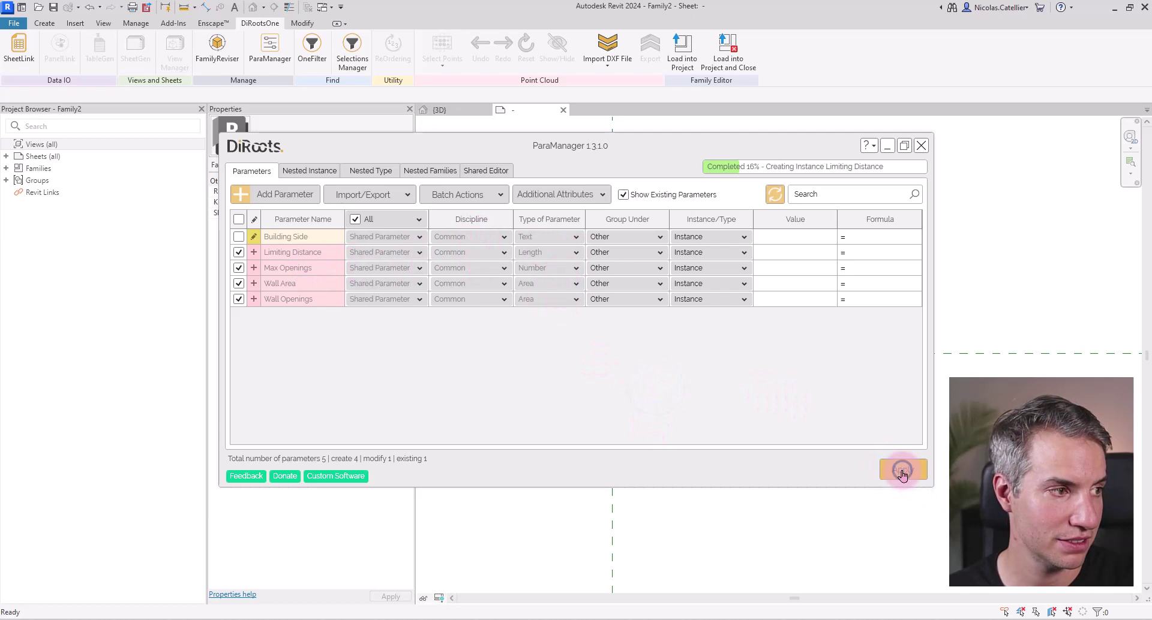
{"action": "left_click", "coordinate": [922, 146]}
Step: Bring up the Family Types list to check the new parameters
{"action": "left_click", "coordinate": [136, 25]}
{"action": "left_click", "coordinate": [48, 23]}
{"action": "left_click", "coordinate": [78, 65]}
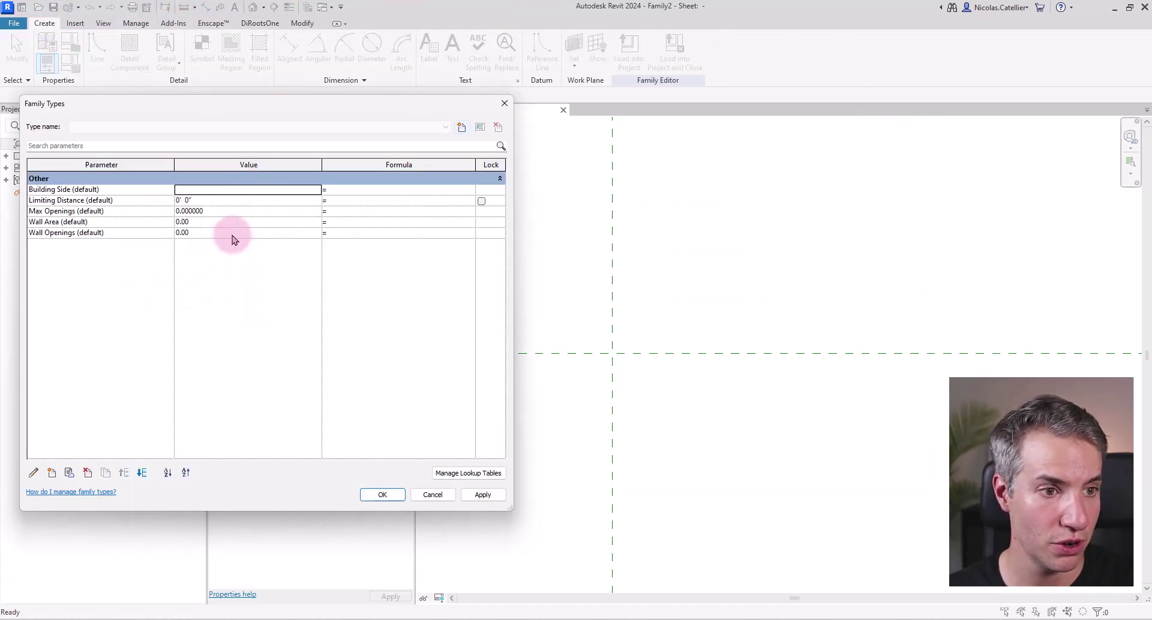
Step: Place a Building Side label at the reference plane intersection
{"action": "left_click", "coordinate": [382, 495]}
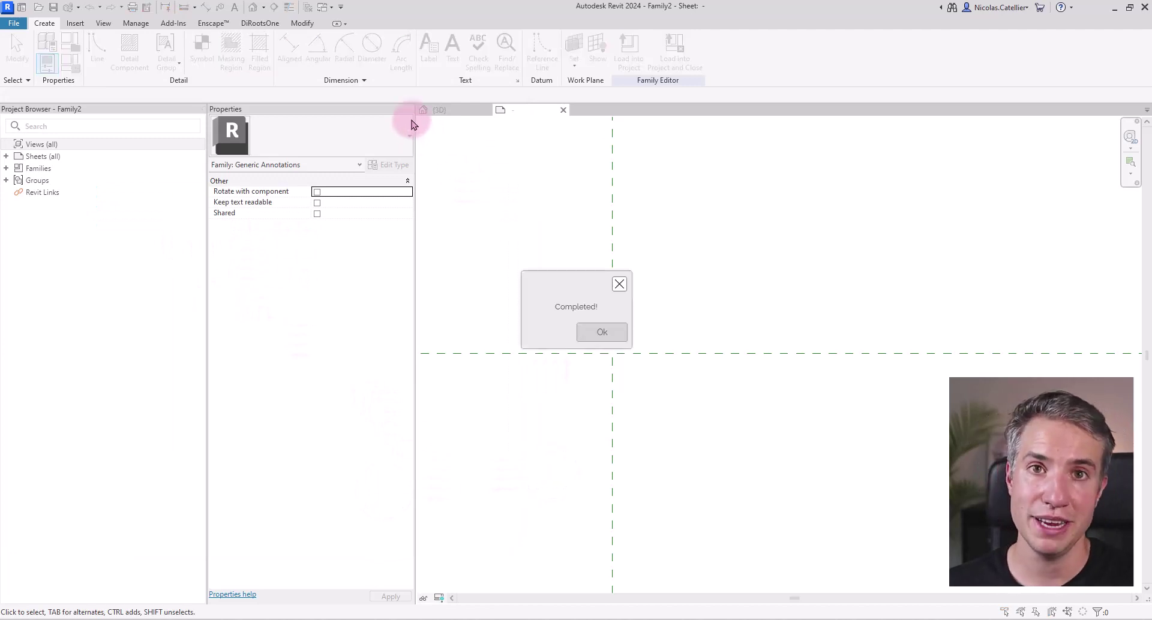
{"action": "left_click", "coordinate": [600, 332]}
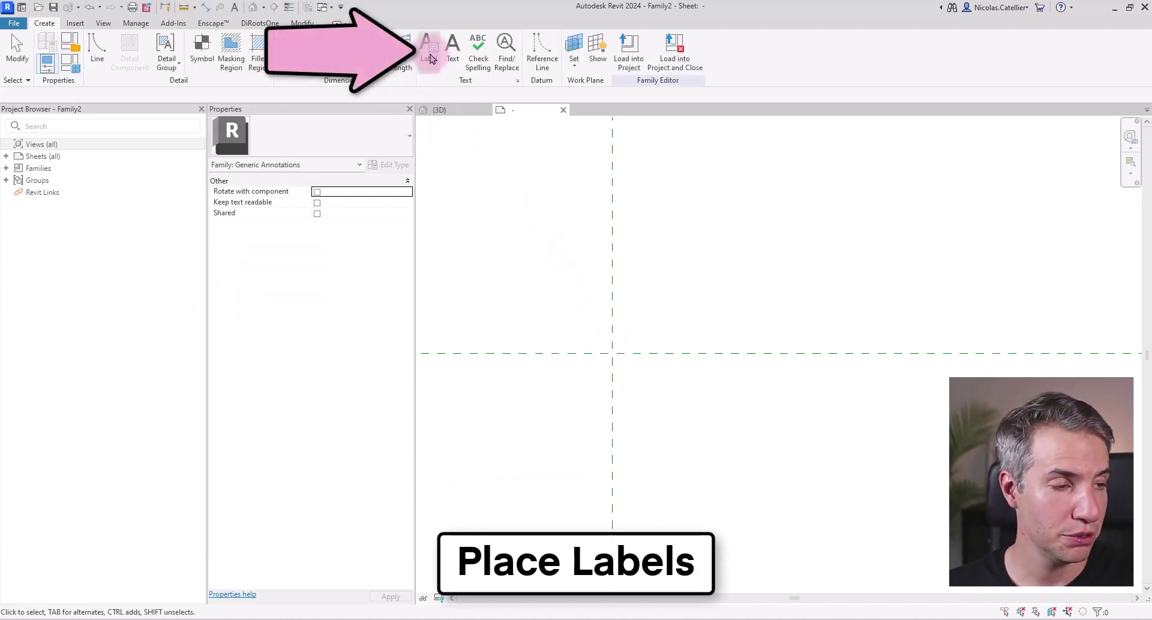
{"action": "left_click", "coordinate": [430, 54]}
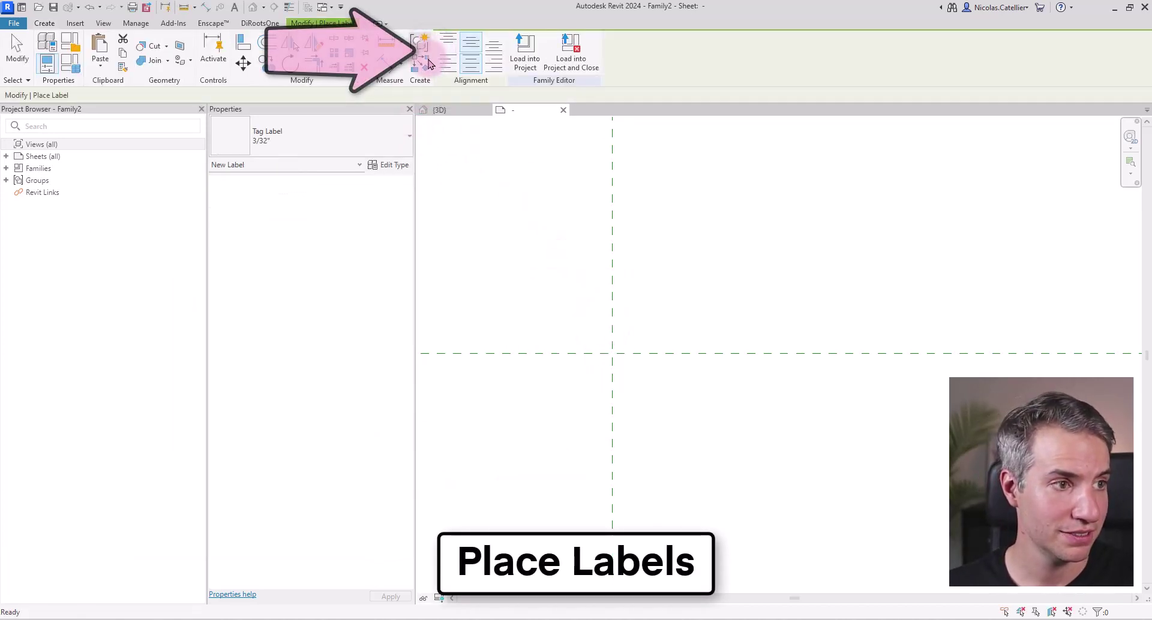
{"action": "left_click", "coordinate": [609, 357]}
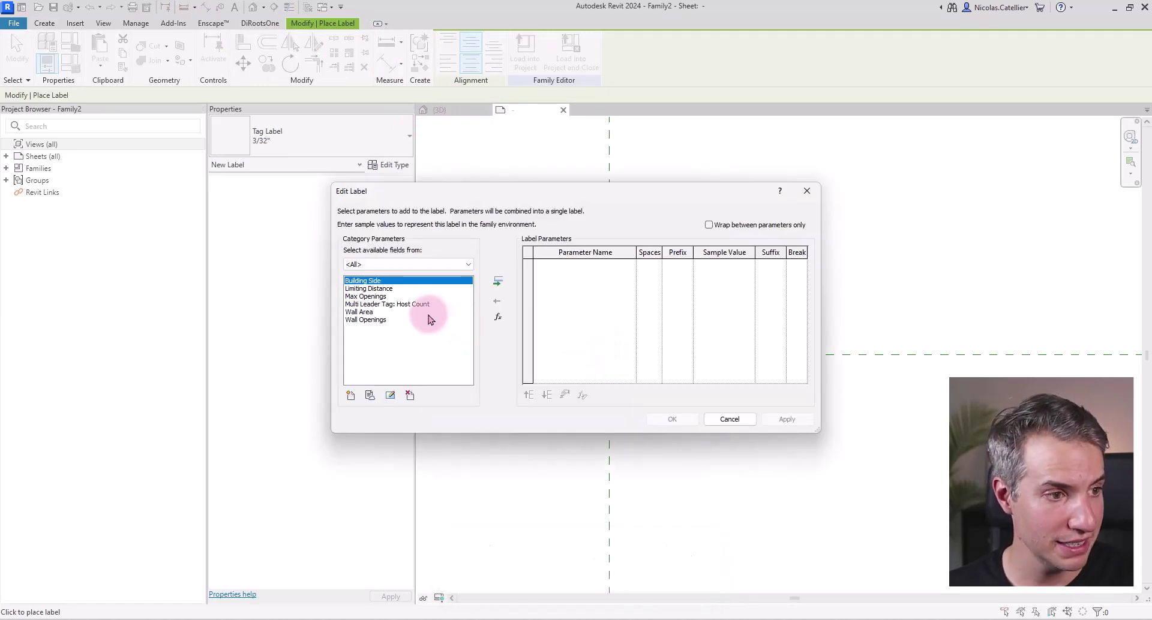
{"action": "left_click", "coordinate": [498, 280]}
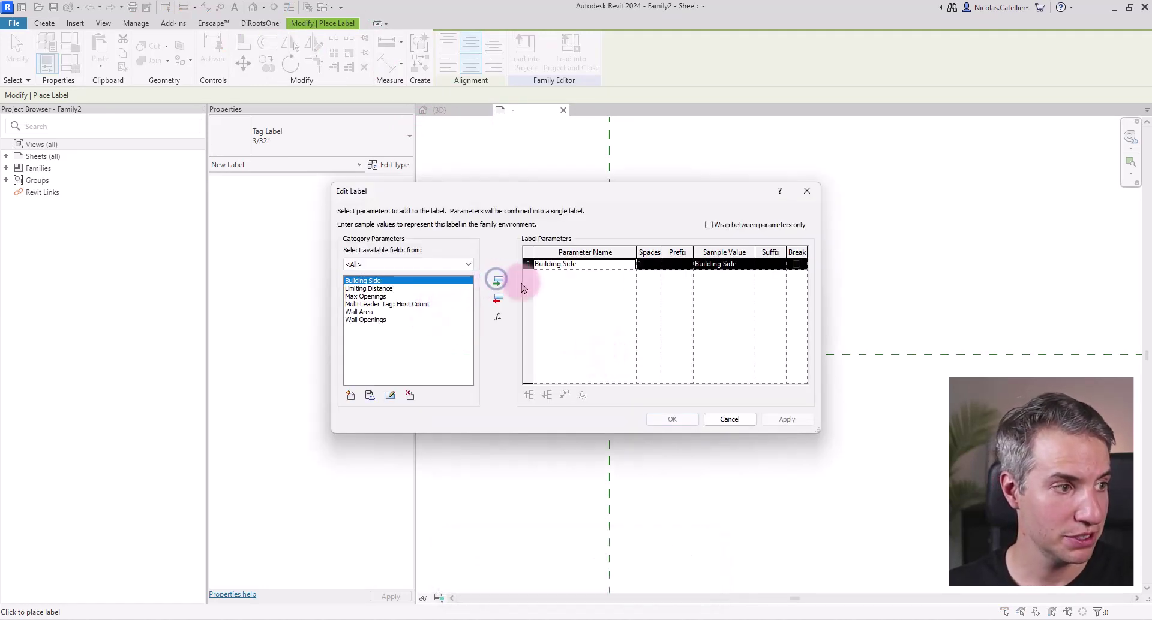
{"action": "left_click", "coordinate": [737, 266]}
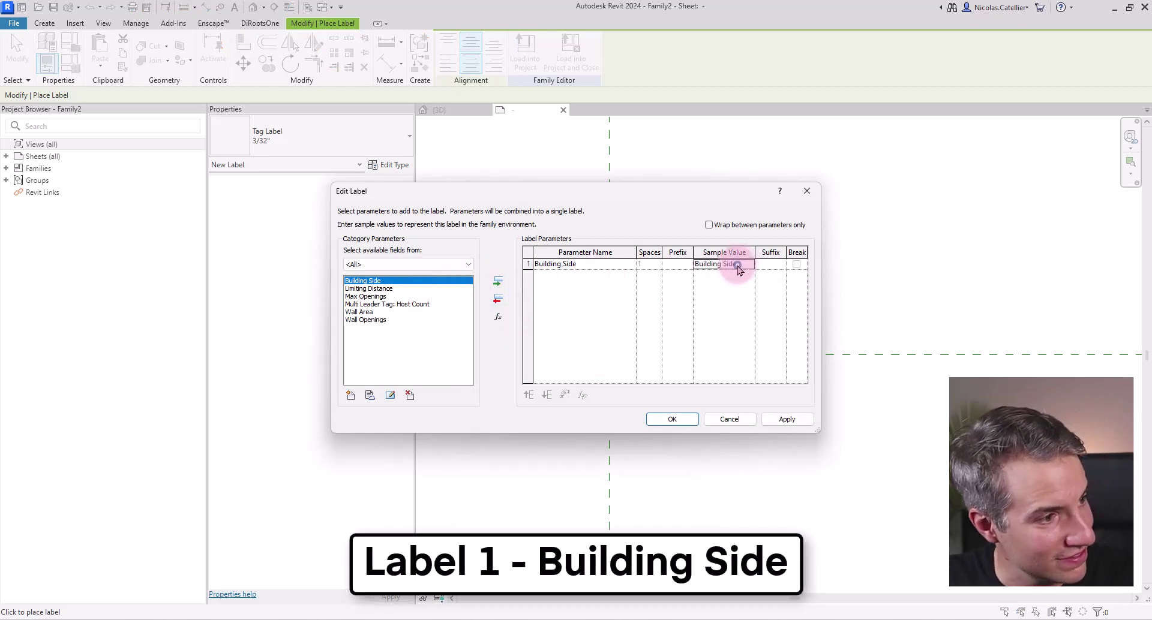
{"action": "left_click", "coordinate": [678, 418]}
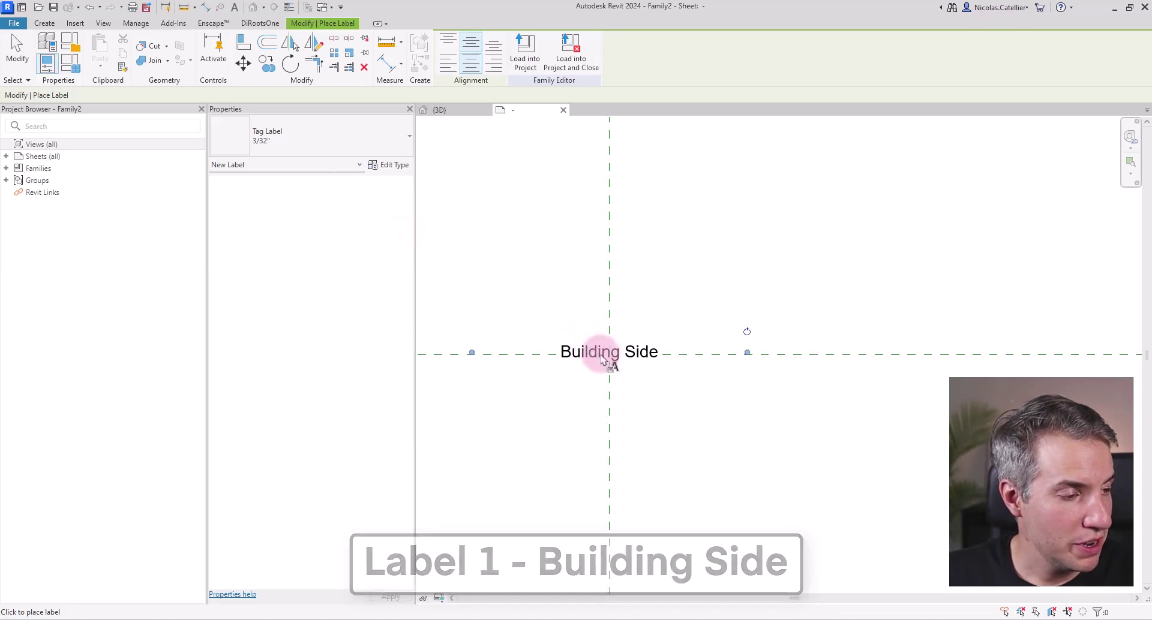
{"action": "left_click", "coordinate": [608, 352]}
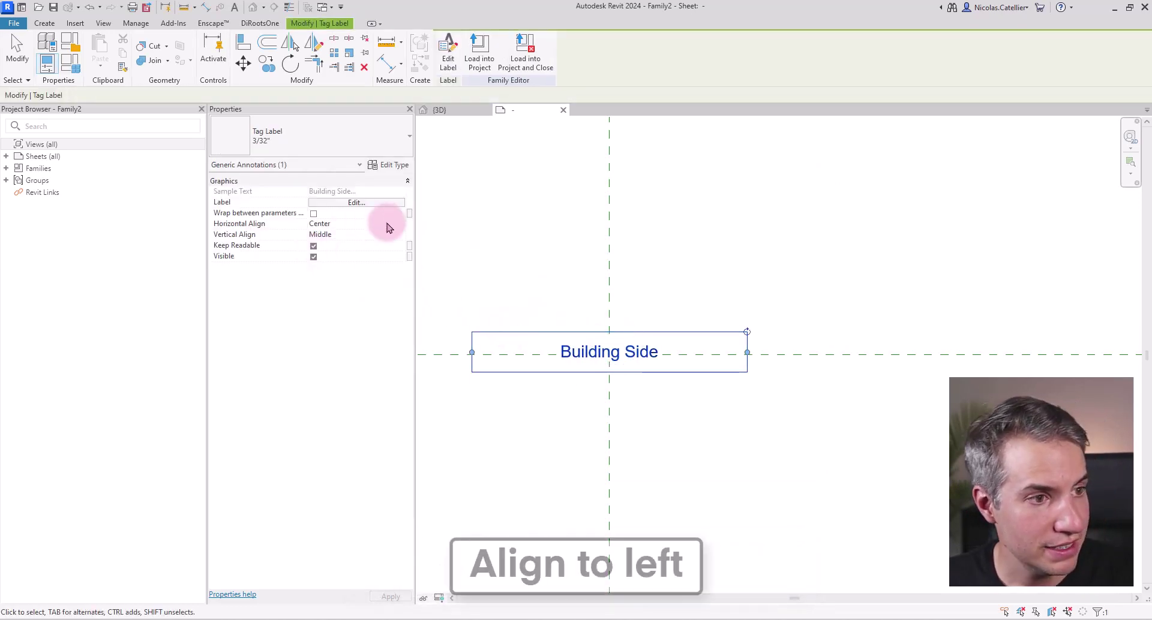
Step: Left-align the Building Side label and move its left edge onto the vertical reference plane
{"action": "left_click", "coordinate": [396, 226]}
{"action": "left_click", "coordinate": [400, 224]}
{"action": "left_click", "coordinate": [318, 236]}
{"action": "left_click_drag", "start_coordinate": [474, 356], "coordinate": [609, 354]}
{"action": "left_click", "coordinate": [610, 380]}
{"action": "scroll", "coordinate": [631, 417], "scroll_direction": "down", "scroll_amount": 2}
{"action": "left_click", "coordinate": [772, 368]}
{"action": "left_click_drag", "start_coordinate": [772, 368], "coordinate": [731, 372]}
{"action": "key", "text": "c"}
{"action": "key", "text": "o"}
{"action": "left_click", "coordinate": [613, 373]}
Step: Copy the label to the right and change it to Limiting Distance with sample 7'-0"
{"action": "left_click", "coordinate": [753, 370]}
{"action": "left_click", "coordinate": [449, 52]}
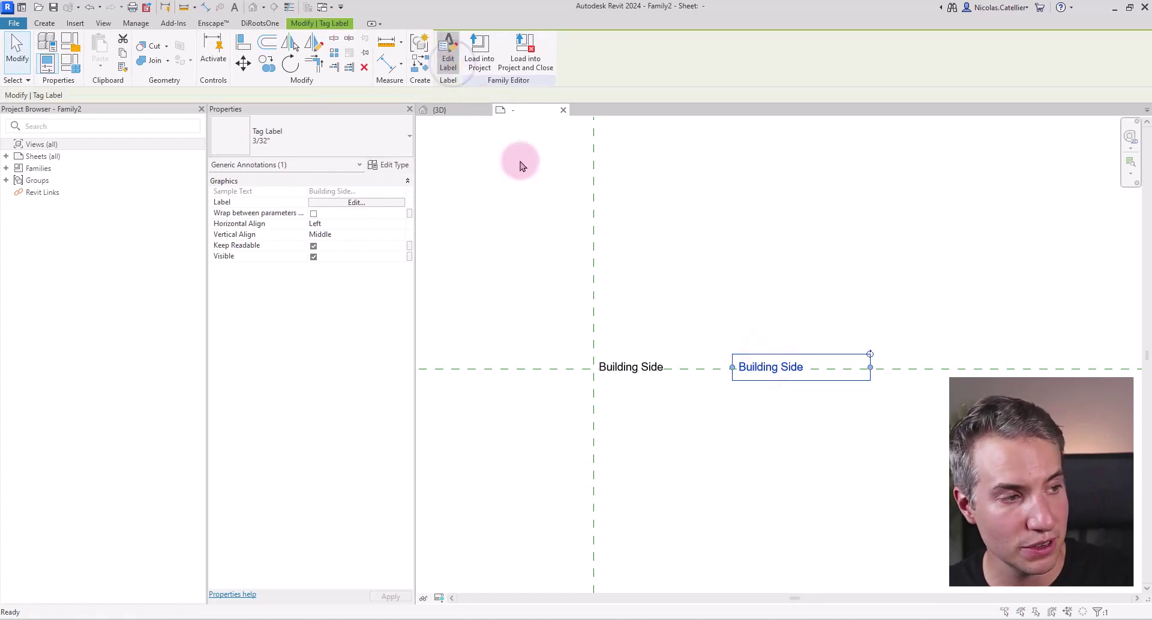
{"action": "left_click", "coordinate": [497, 301]}
{"action": "left_click", "coordinate": [369, 289]}
{"action": "left_click", "coordinate": [497, 281]}
{"action": "left_click", "coordinate": [739, 264]}
{"action": "left_click", "coordinate": [750, 264]}
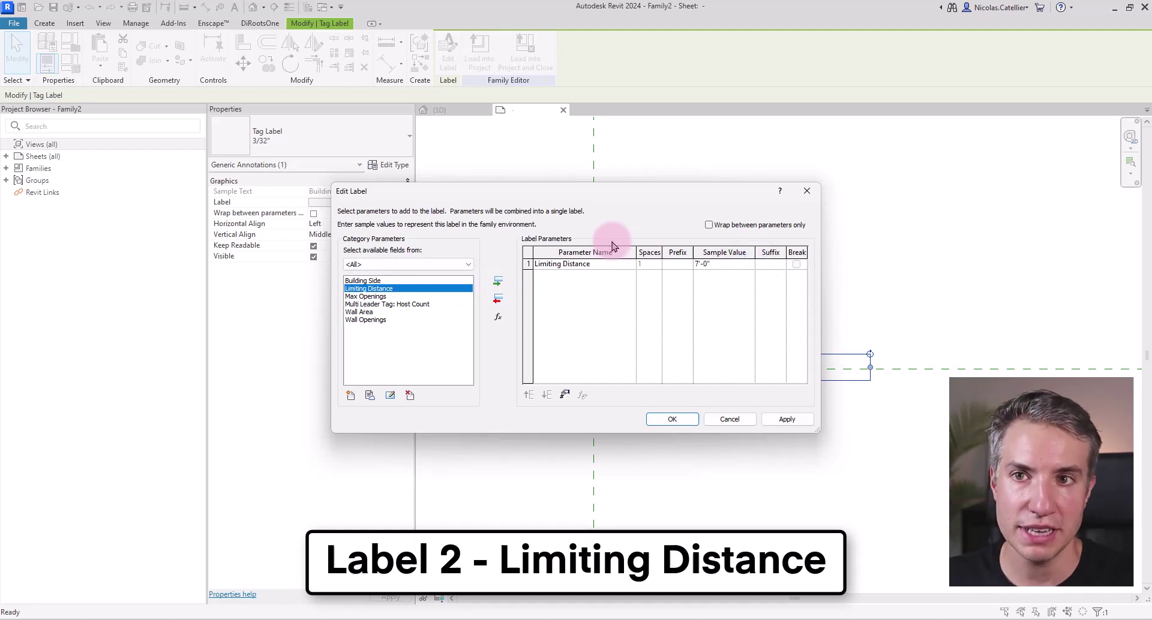
{"action": "left_click", "coordinate": [680, 418]}
Step: Copy the 7'-0" label further right and change it to Max Openings with sample 50%
{"action": "scroll", "coordinate": [630, 358], "scroll_direction": "down", "scroll_amount": 1}
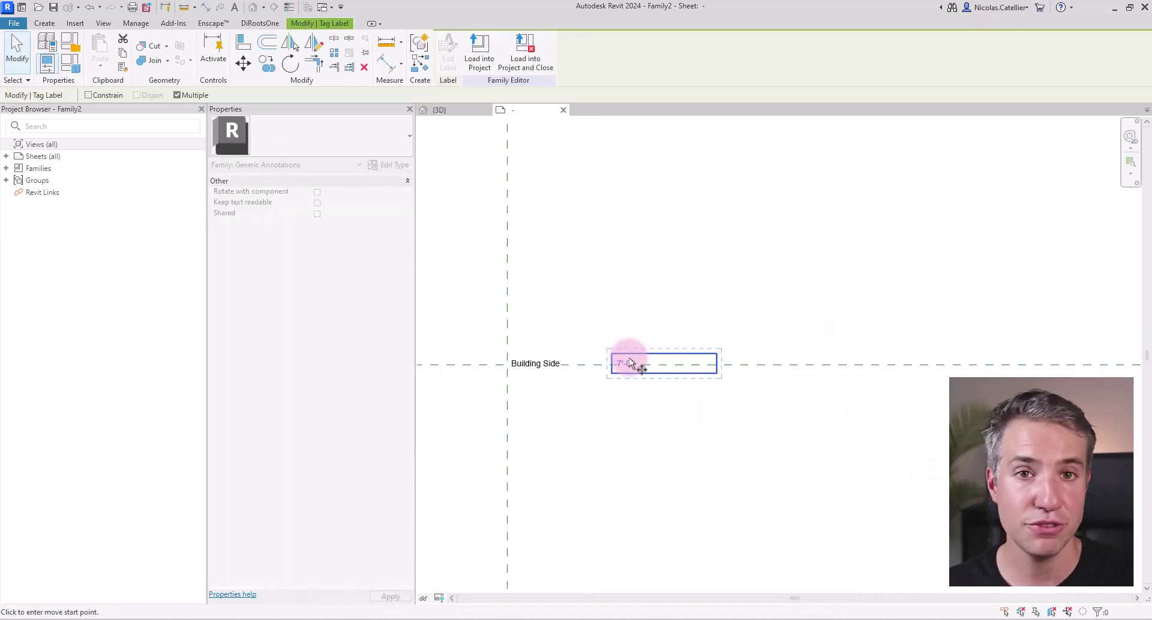
{"action": "left_click", "coordinate": [609, 364]}
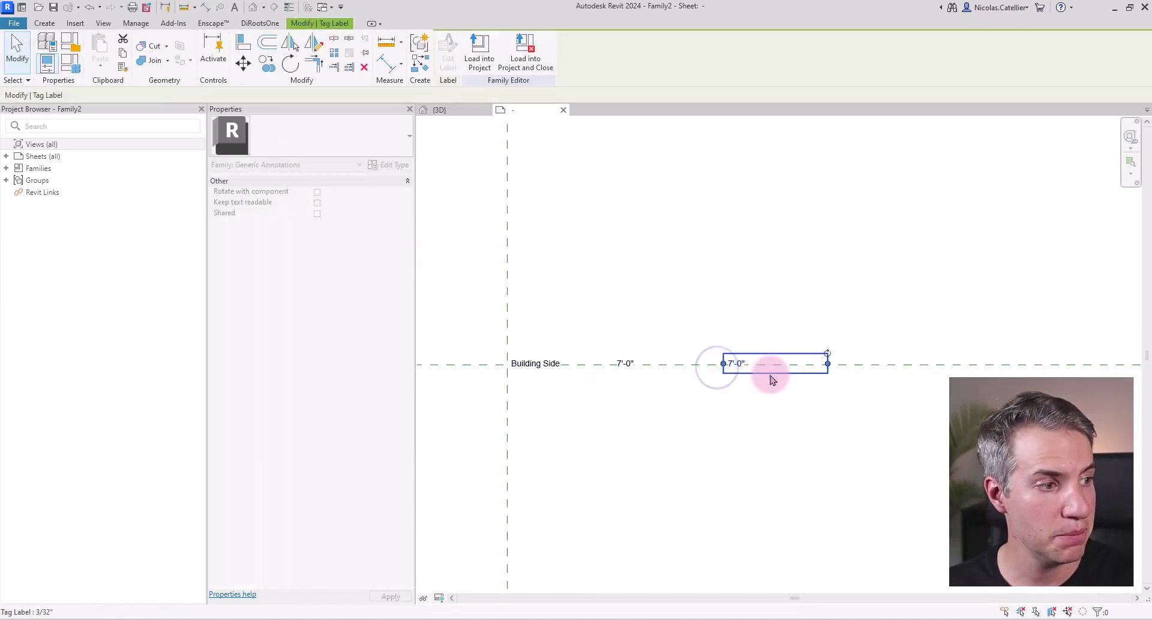
{"action": "left_click", "coordinate": [726, 362]}
{"action": "key", "text": "Escape"}
{"action": "left_click", "coordinate": [450, 60]}
{"action": "left_click", "coordinate": [557, 264]}
{"action": "left_click", "coordinate": [497, 299]}
{"action": "left_click", "coordinate": [366, 296]}
{"action": "left_click", "coordinate": [497, 281]}
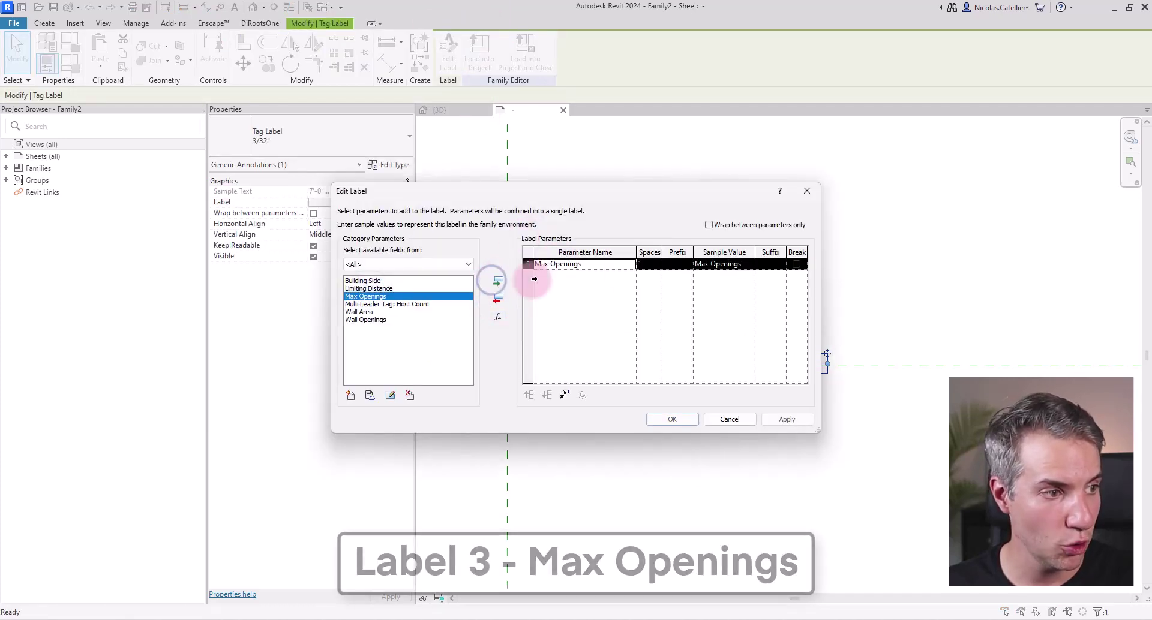
{"action": "left_click", "coordinate": [742, 264]}
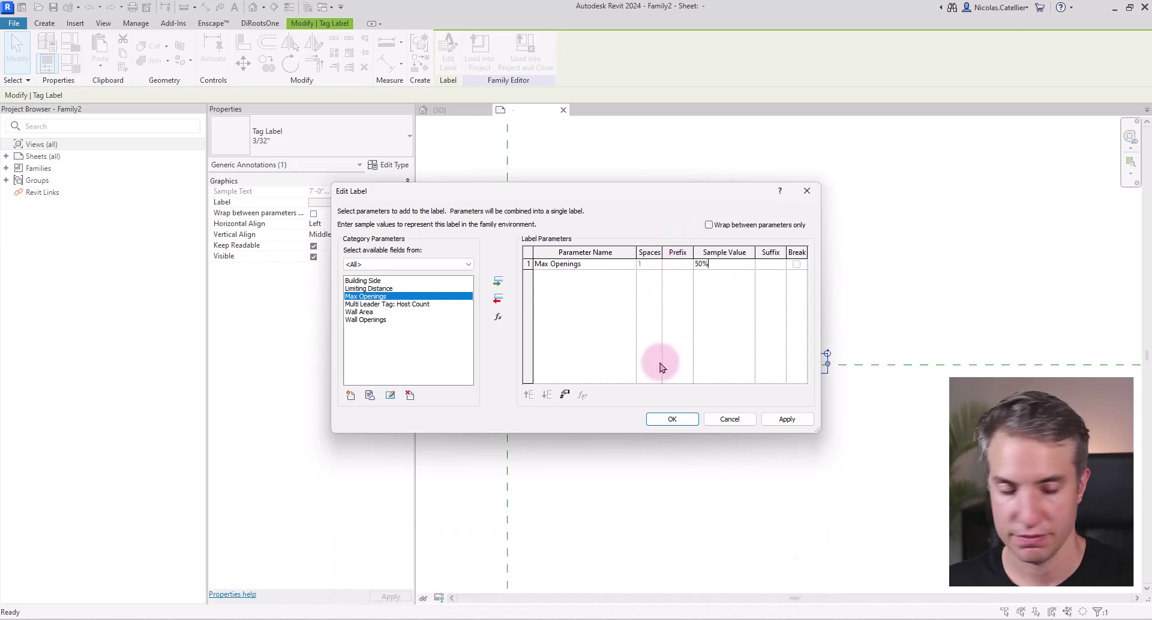
{"action": "left_click", "coordinate": [673, 418]}
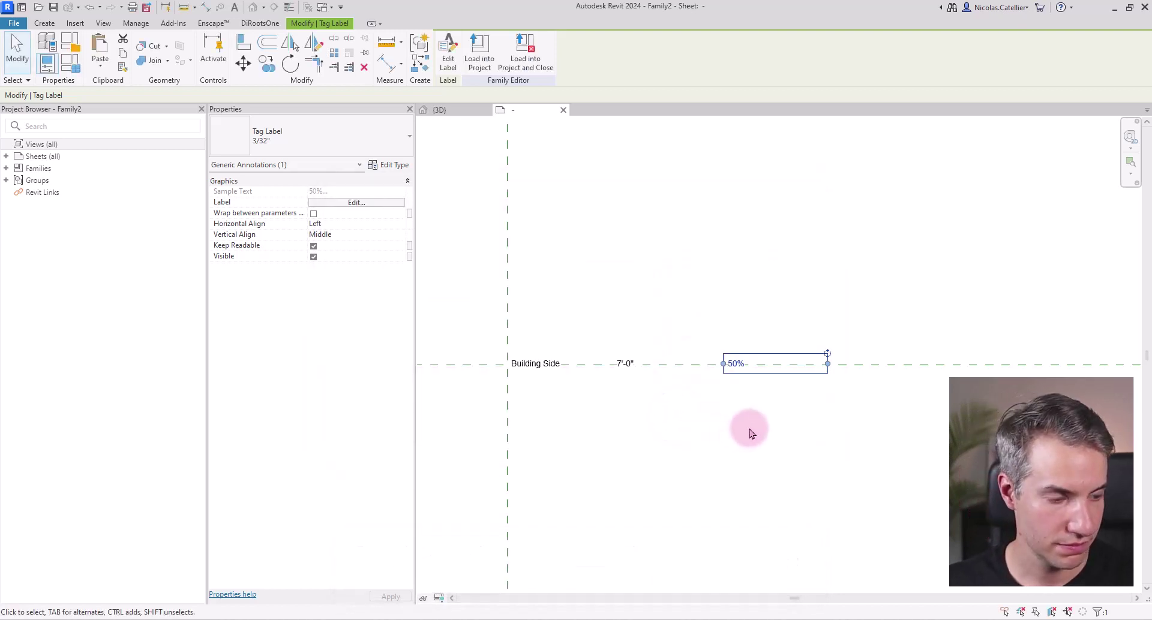
Step: Copy the 50% label right and relabel it as Wall Area with a 2000 SF sample
{"action": "left_click", "coordinate": [724, 364]}
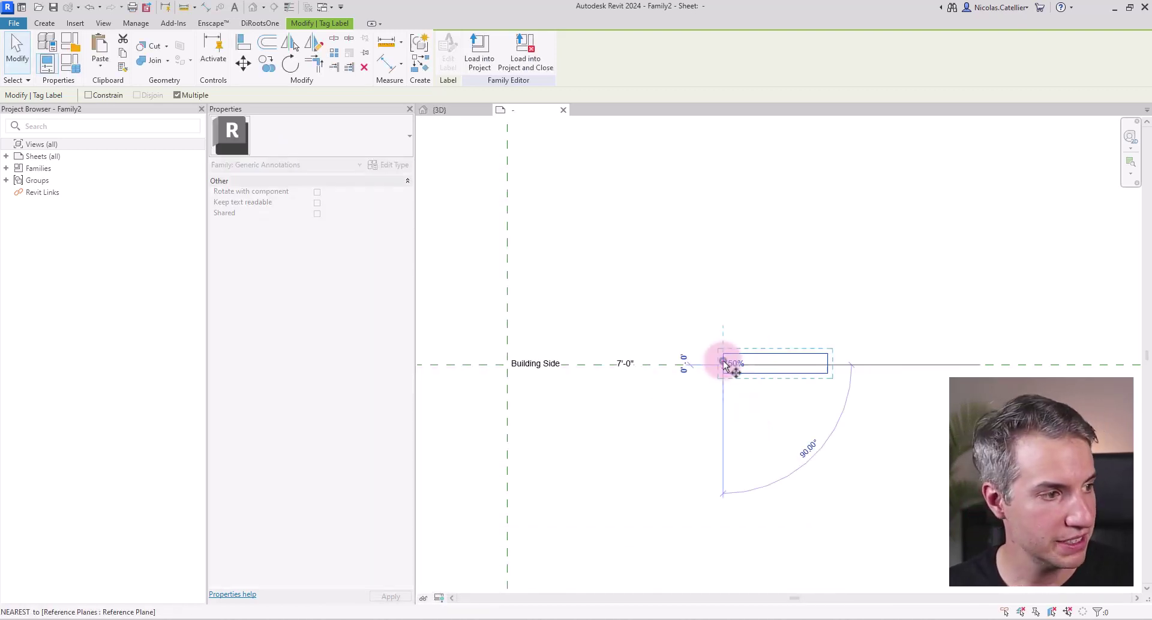
{"action": "left_click", "coordinate": [829, 364]}
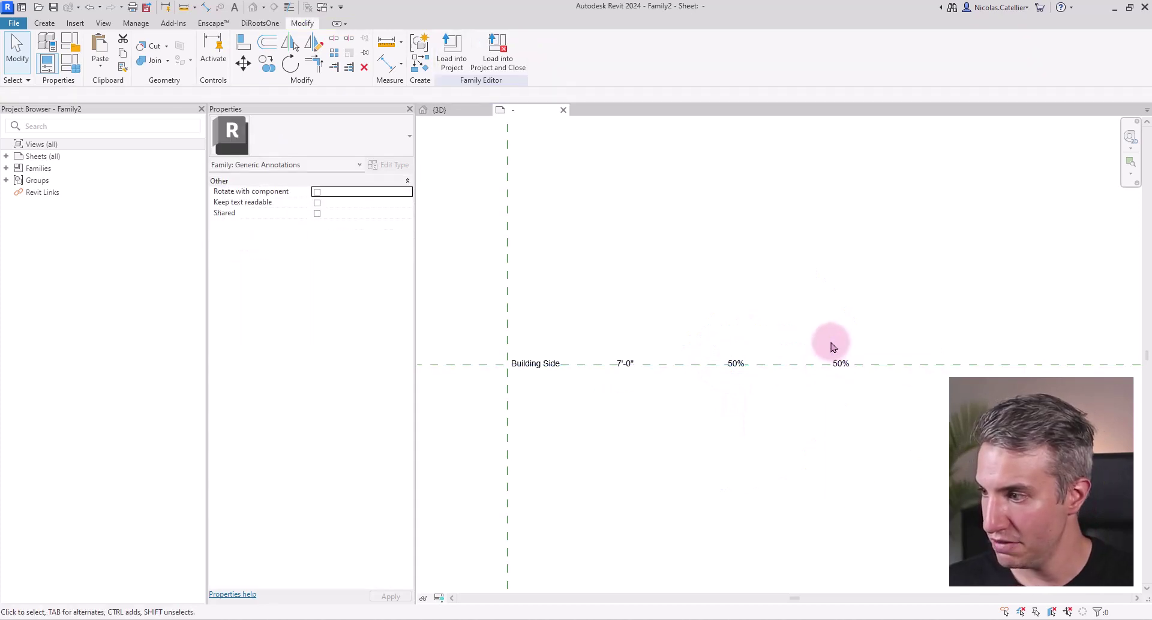
{"action": "left_click", "coordinate": [838, 364]}
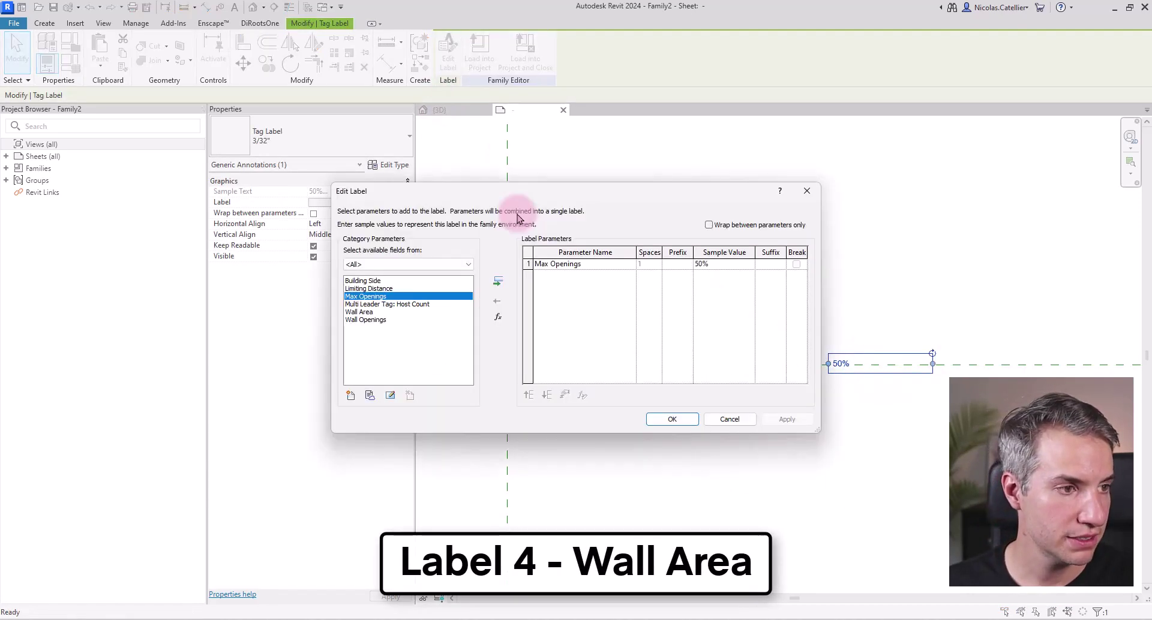
{"action": "left_click", "coordinate": [371, 312]}
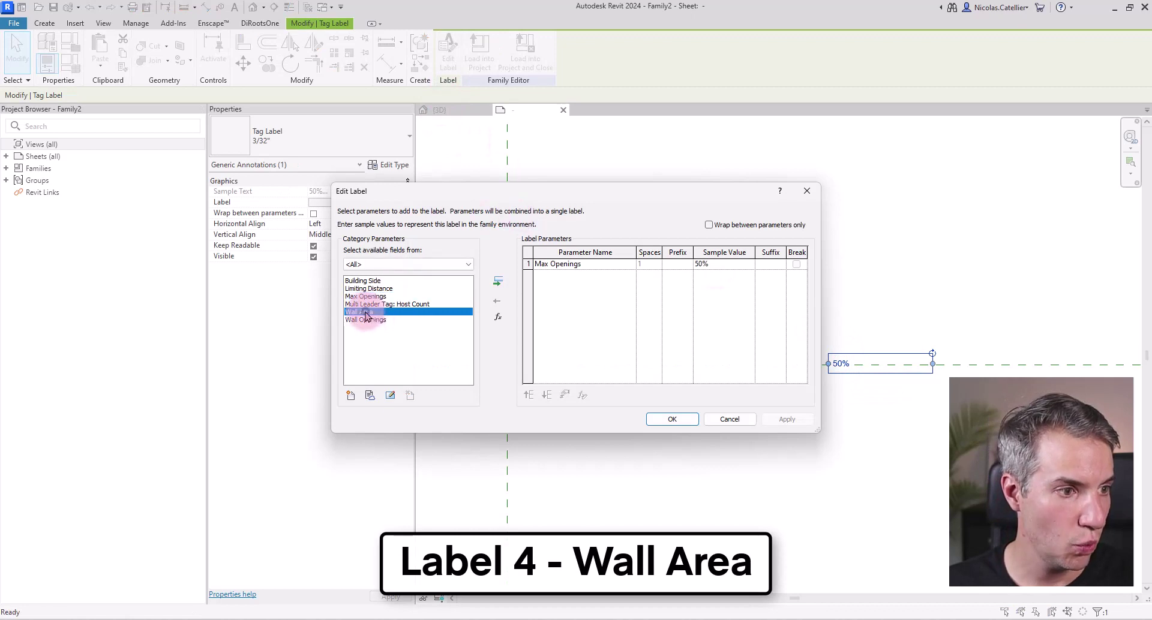
{"action": "left_click", "coordinate": [497, 281]}
{"action": "left_click", "coordinate": [562, 264]}
{"action": "left_click", "coordinate": [497, 299]}
{"action": "left_click", "coordinate": [738, 264]}
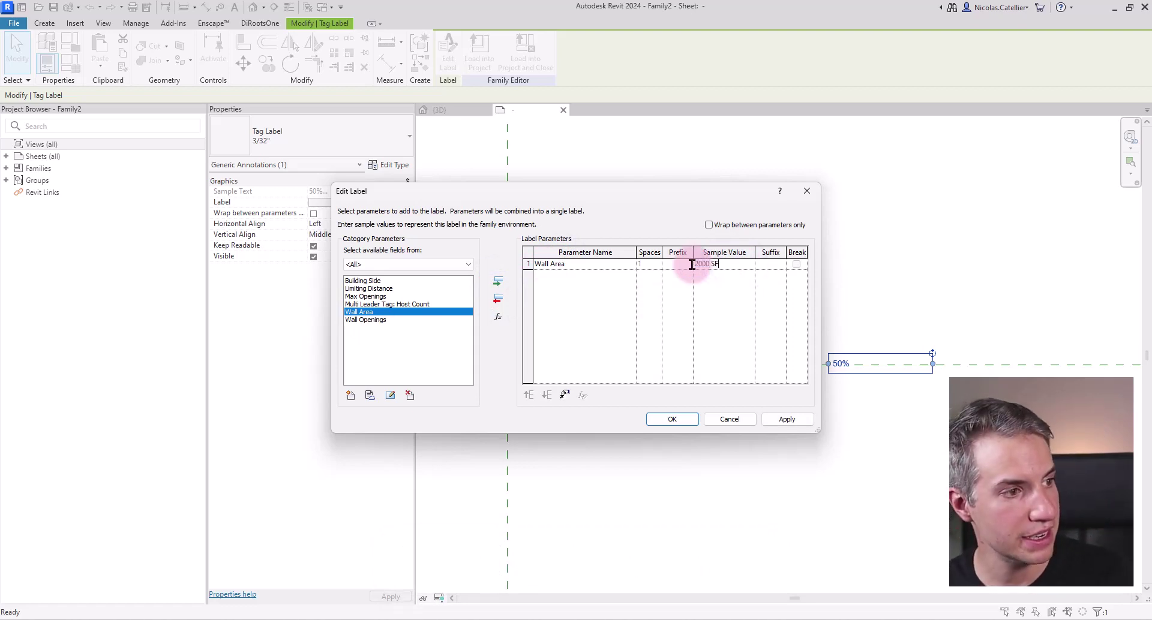
{"action": "left_click", "coordinate": [670, 419]}
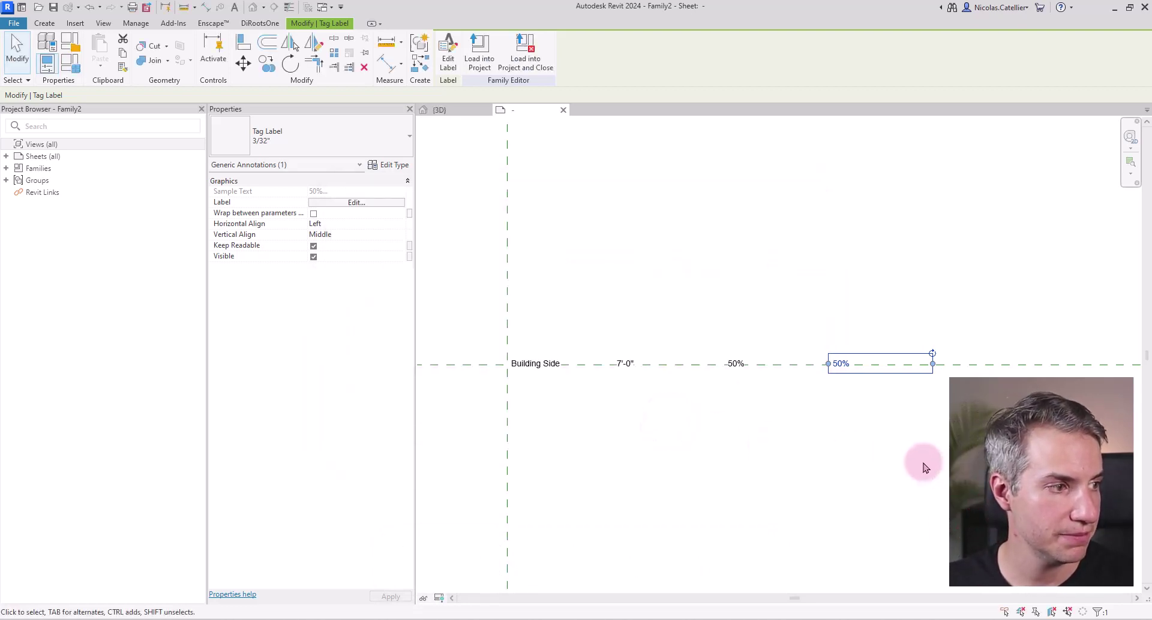
Step: Copy the 2000 SF label right and relabel it as Wall Openings with a 120 SF sample
{"action": "middle_click_drag", "start_coordinate": [837, 461], "coordinate": [751, 457]}
{"action": "key", "text": "c"}
{"action": "key", "text": "o"}
{"action": "left_click", "coordinate": [683, 368]}
{"action": "left_click", "coordinate": [786, 368]}
{"action": "left_click", "coordinate": [825, 363]}
{"action": "left_click", "coordinate": [449, 49]}
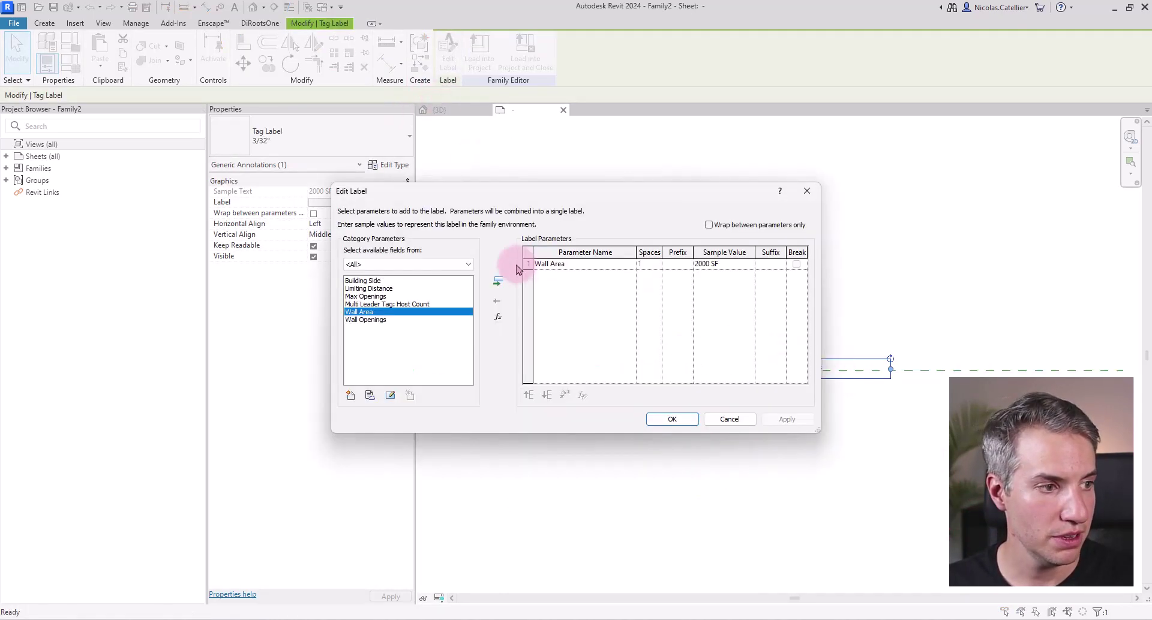
{"action": "left_click", "coordinate": [546, 266]}
{"action": "left_click", "coordinate": [498, 299]}
{"action": "left_click", "coordinate": [371, 321]}
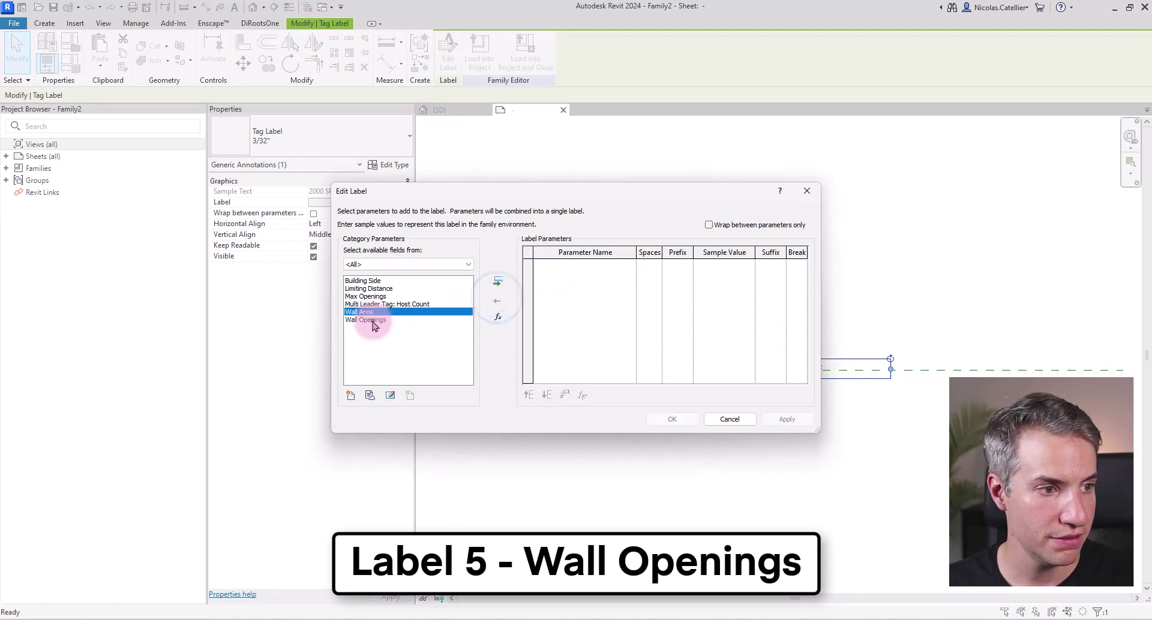
{"action": "left_click", "coordinate": [498, 282]}
{"action": "left_click", "coordinate": [741, 264]}
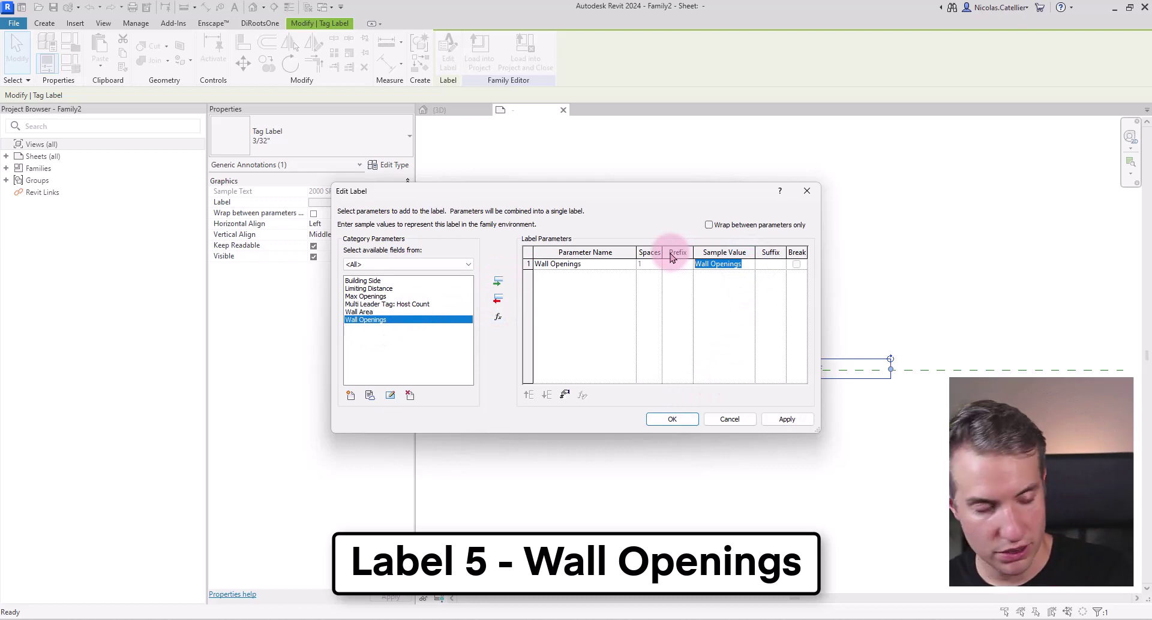
{"action": "type", "text": "120"}
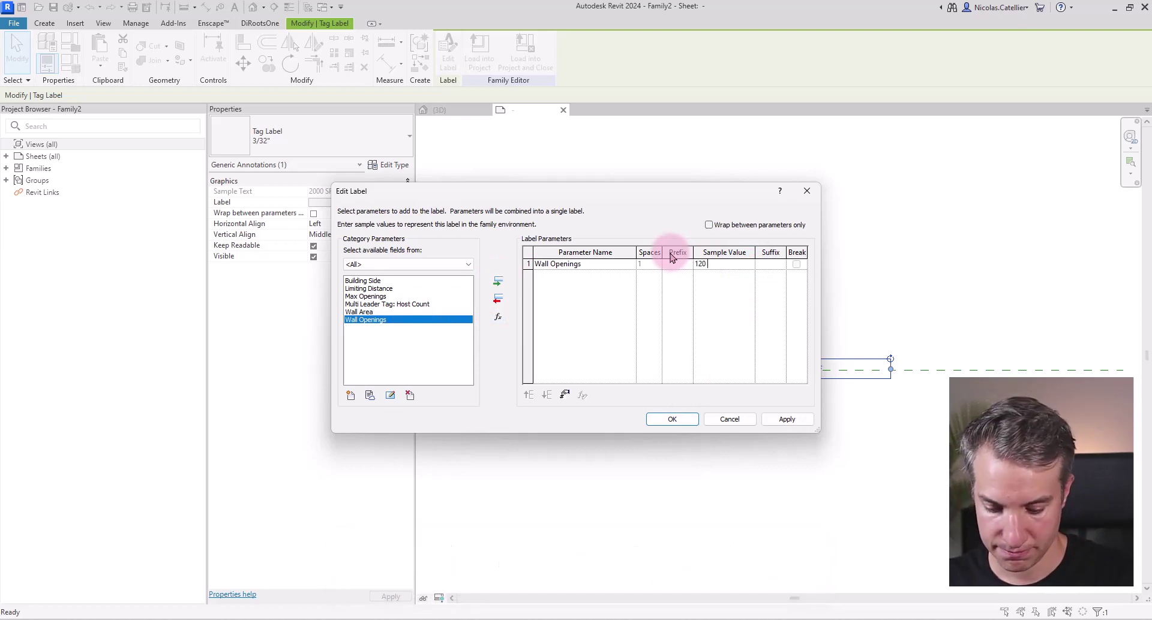
{"action": "type", "text": " SF"}
{"action": "left_click", "coordinate": [684, 418]}
Step: Start copying the 120 SF label with CO, picking its base point
{"action": "key", "text": "c"}
{"action": "key", "text": "o"}
{"action": "left_click", "coordinate": [786, 372]}
Step: Place another copy of the 120 SF label further to the right
{"action": "left_click", "coordinate": [887, 367]}
{"action": "key", "text": "Escape"}
{"action": "scroll", "coordinate": [838, 399], "scroll_direction": "down", "scroll_amount": 2}
{"action": "scroll", "coordinate": [919, 375], "scroll_direction": "up", "scroll_amount": 3}
Step: Replace Wall Openings on the copy with calculated Actual Percentage = Wall Openings / Wall Area
{"action": "left_click", "coordinate": [919, 375]}
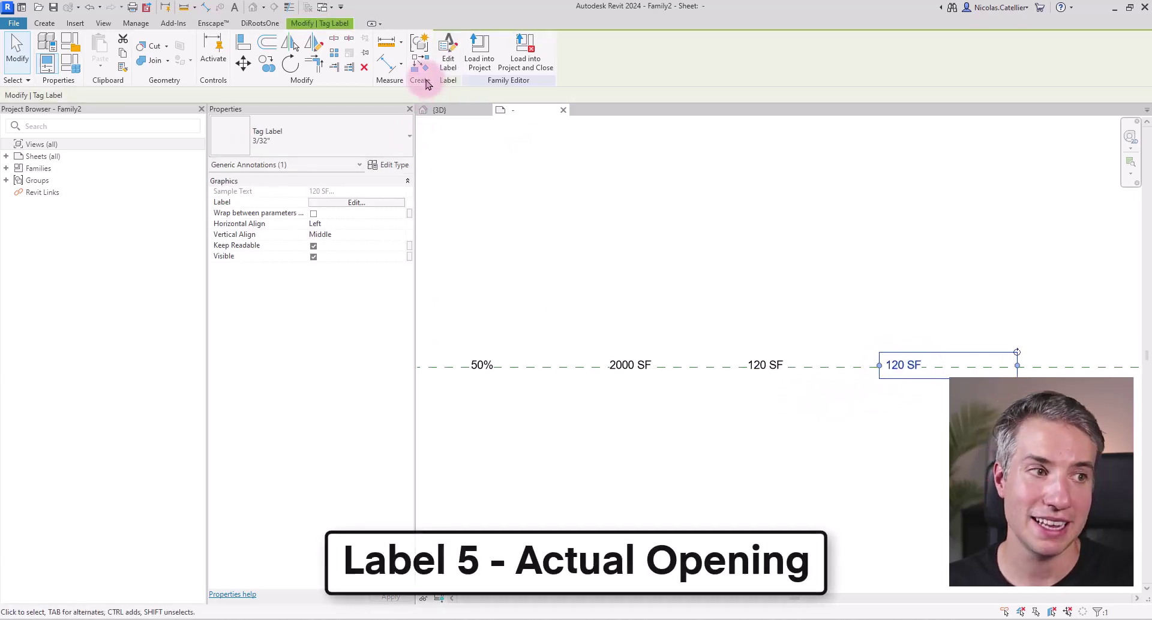
{"action": "left_click", "coordinate": [448, 57]}
{"action": "left_click", "coordinate": [566, 264]}
{"action": "left_click", "coordinate": [498, 300]}
{"action": "left_click", "coordinate": [497, 320]}
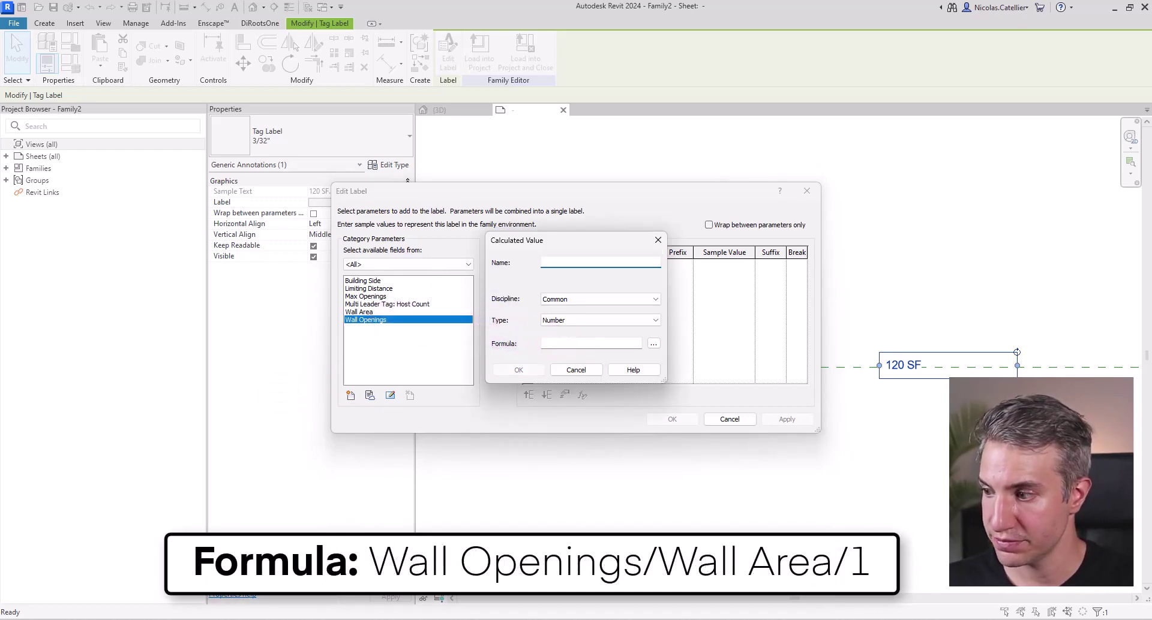
{"action": "left_click", "coordinate": [653, 343]}
{"action": "left_click", "coordinate": [537, 296]}
{"action": "left_click", "coordinate": [557, 394]}
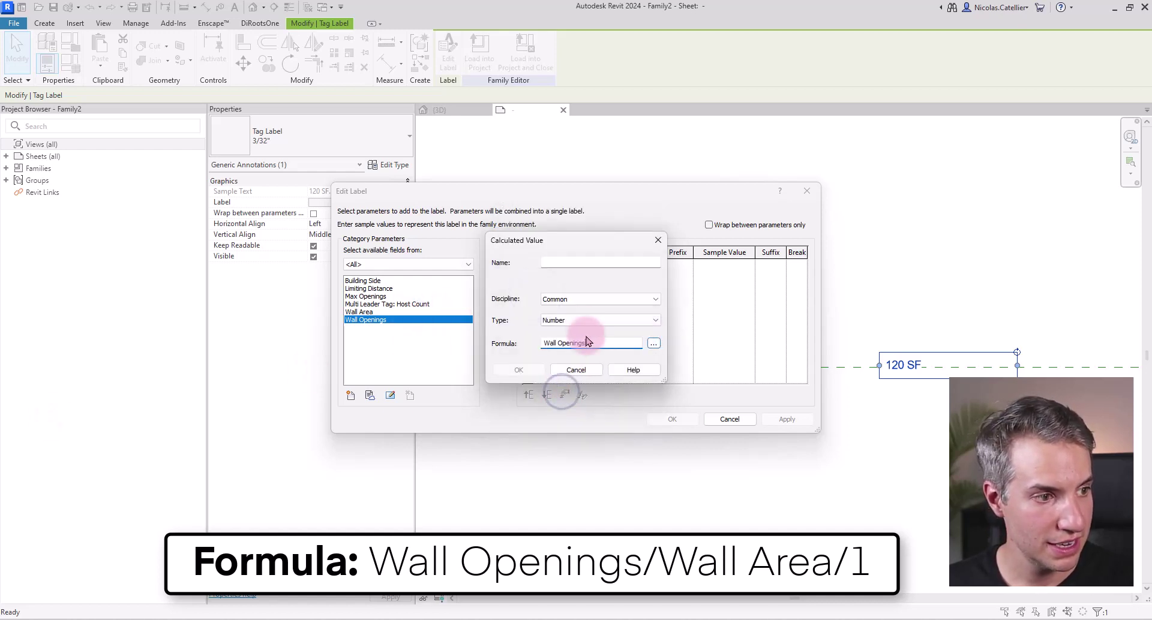
{"action": "left_click", "coordinate": [653, 343]}
{"action": "left_click", "coordinate": [566, 402]}
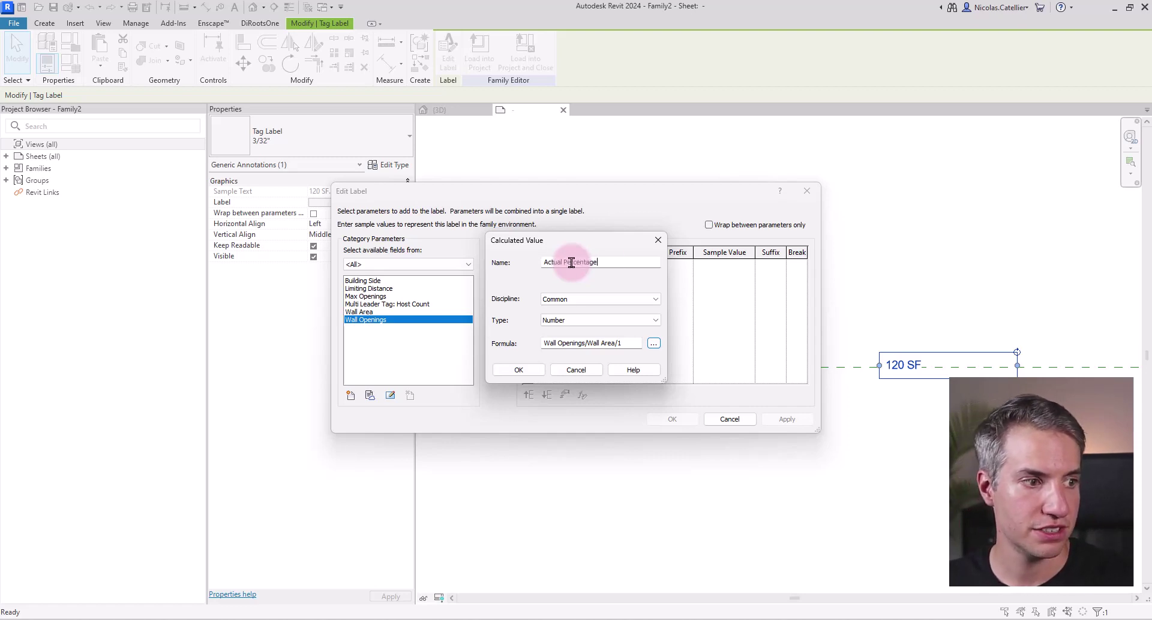
{"action": "left_click", "coordinate": [519, 370]}
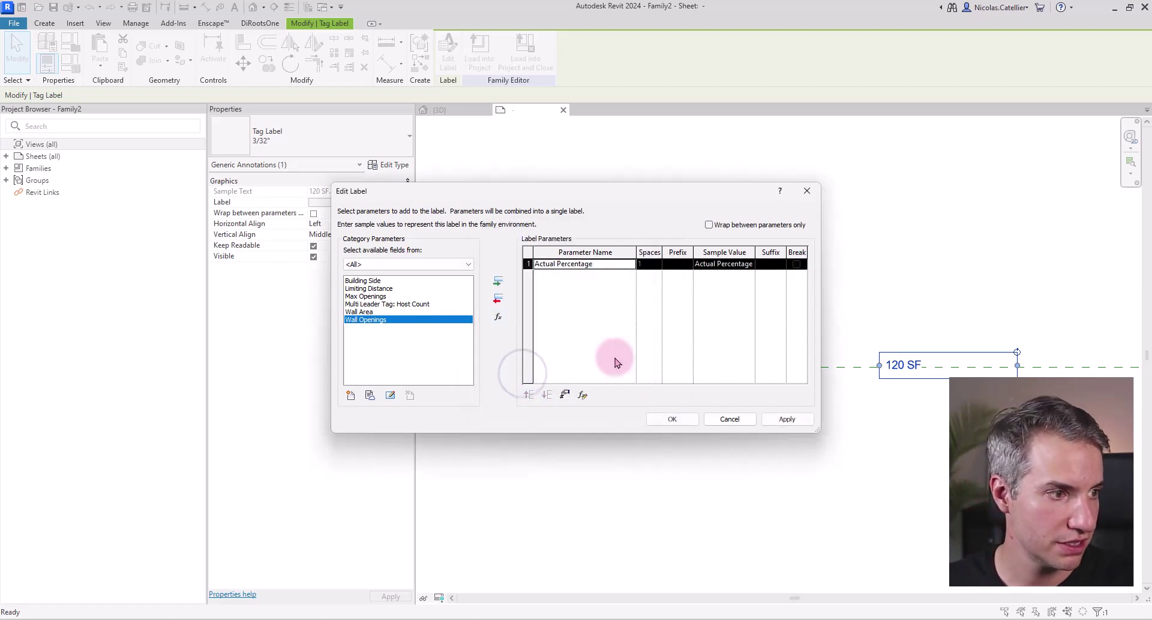
Step: Set the Actual Percentage sample value to 10% and apply the label
{"action": "left_click", "coordinate": [727, 264]}
{"action": "left_click_drag", "start_coordinate": [696, 263], "coordinate": [792, 265]}
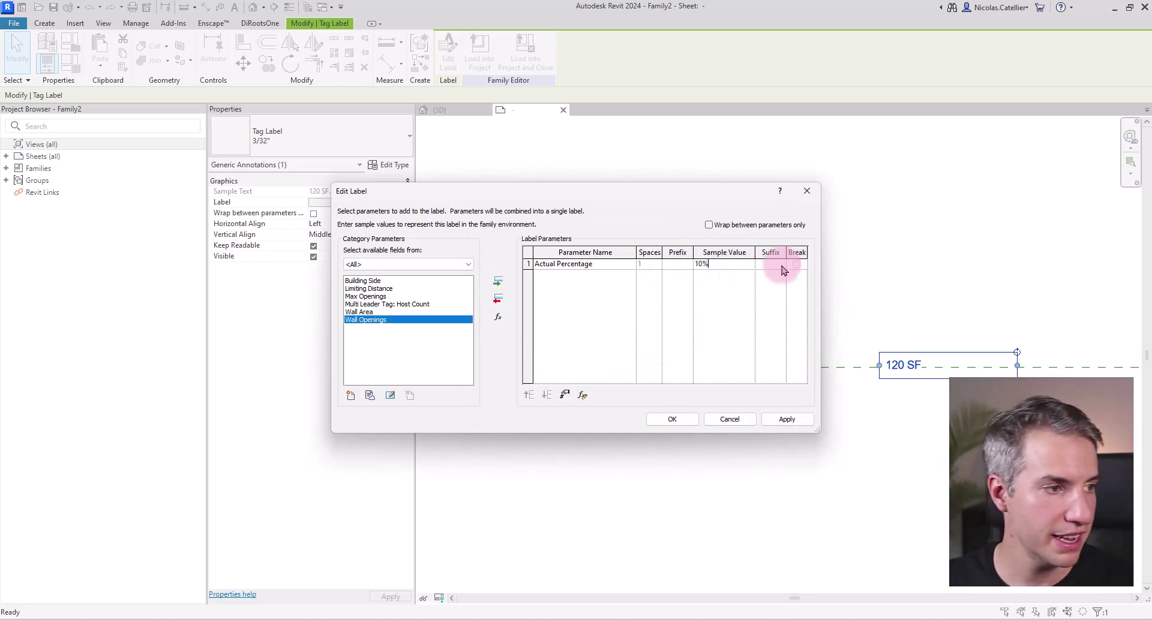
{"action": "left_click", "coordinate": [672, 419]}
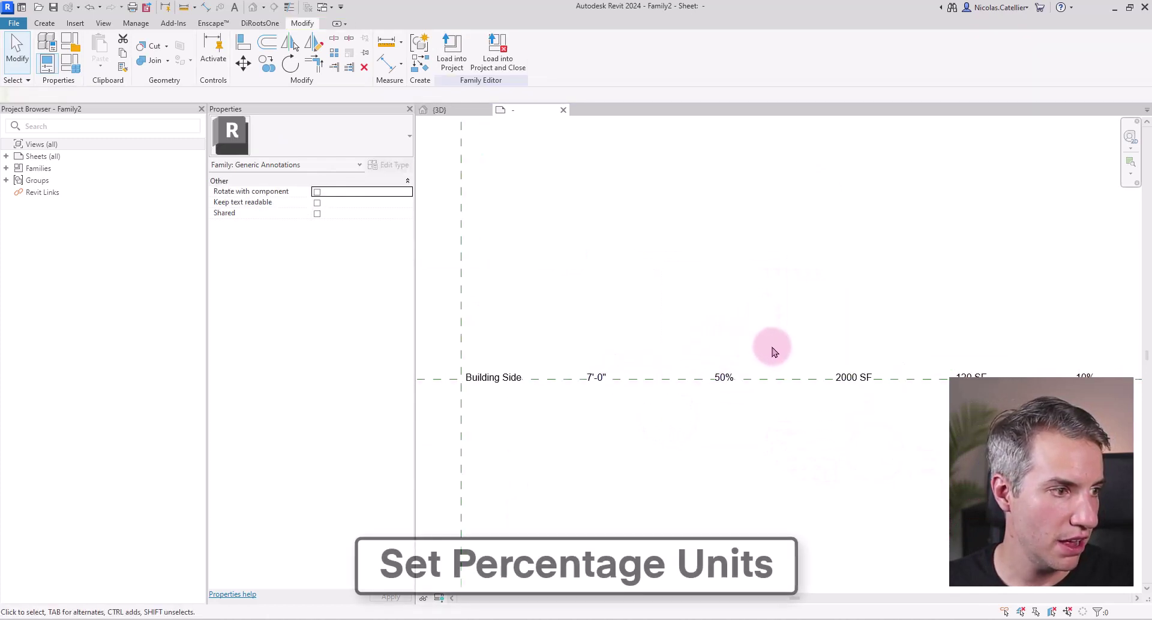
Step: Format the Max Openings (50%) label as Percentage with a % symbol
{"action": "scroll", "coordinate": [773, 351], "scroll_direction": "up", "scroll_amount": 1}
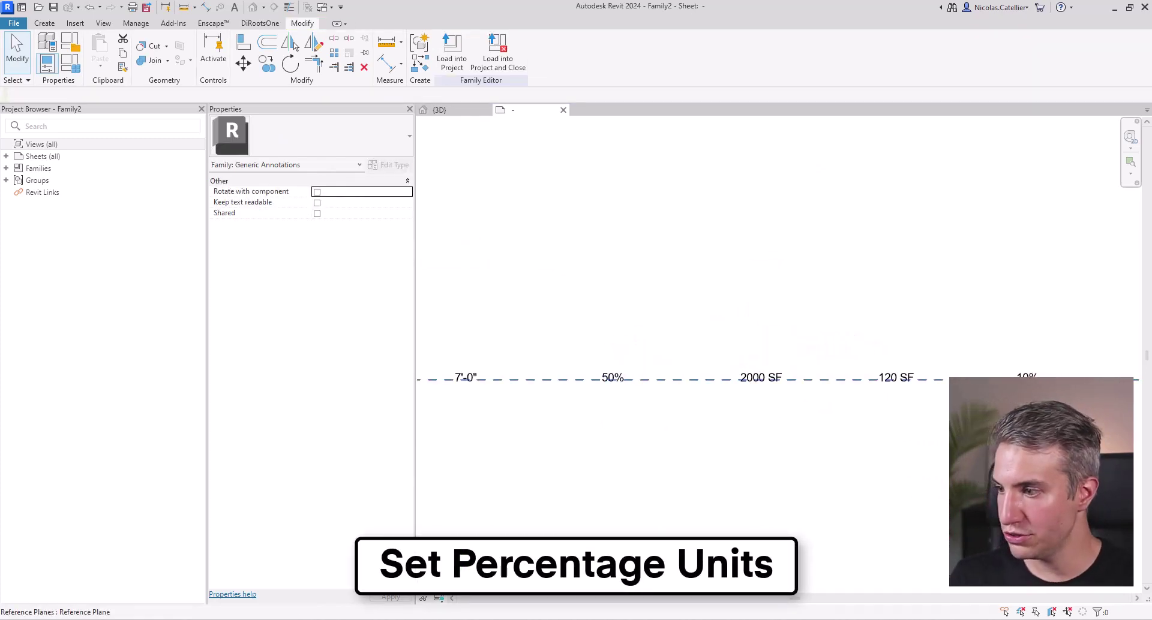
{"action": "left_click", "coordinate": [612, 377]}
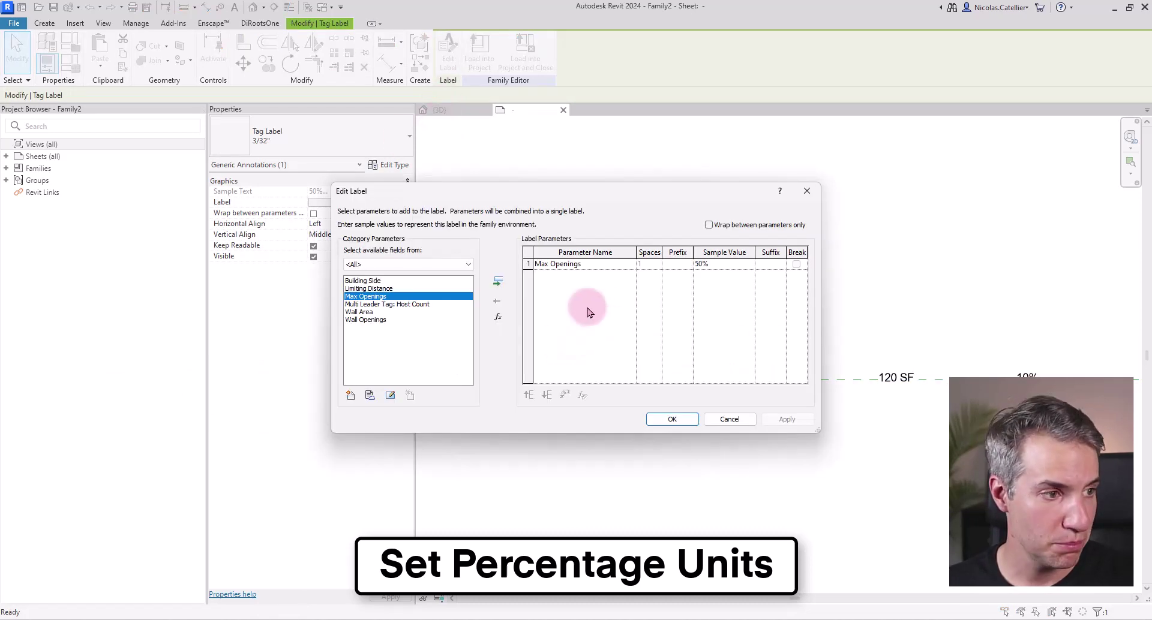
{"action": "left_click", "coordinate": [557, 269]}
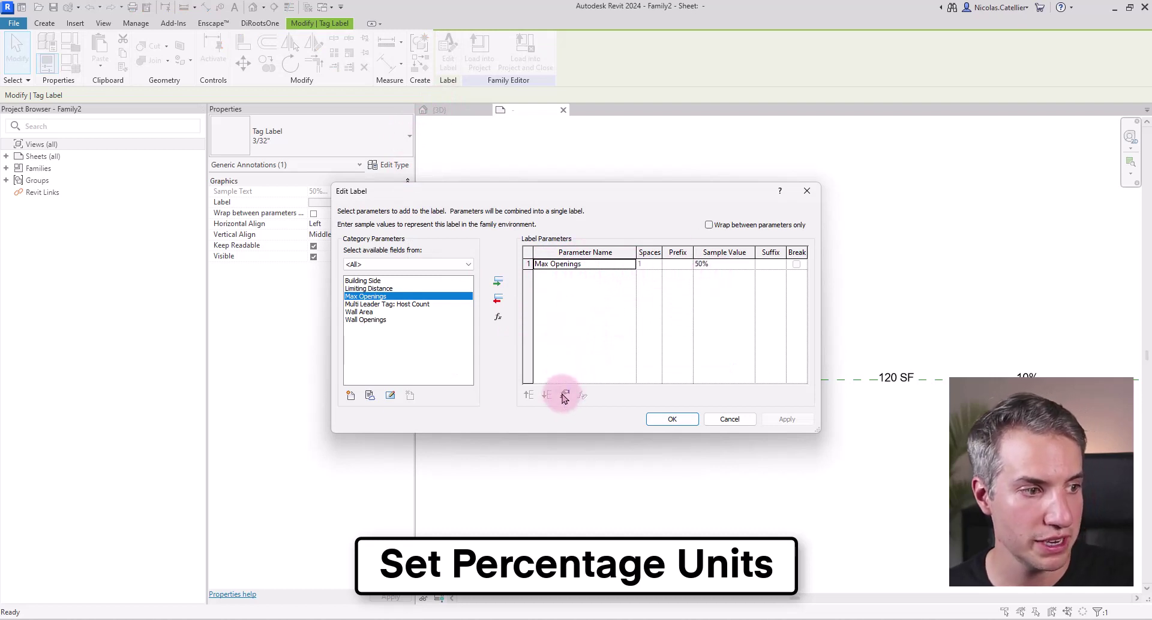
{"action": "left_click", "coordinate": [564, 395]}
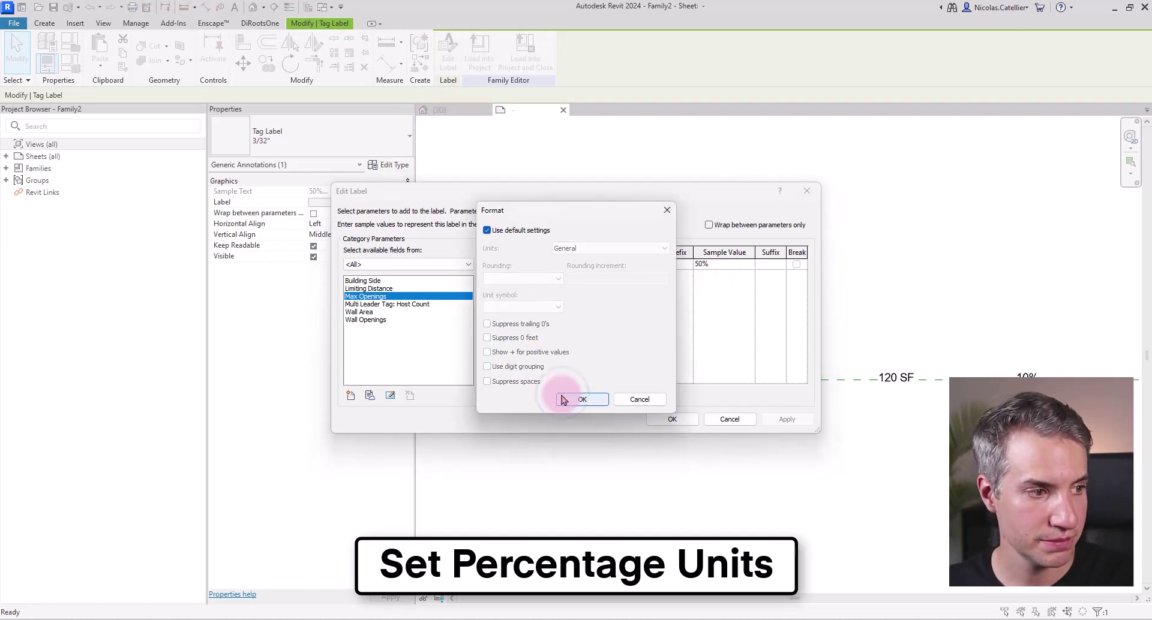
{"action": "left_click", "coordinate": [488, 230]}
{"action": "left_click", "coordinate": [605, 248]}
{"action": "left_click", "coordinate": [600, 277]}
{"action": "left_click", "coordinate": [522, 306]}
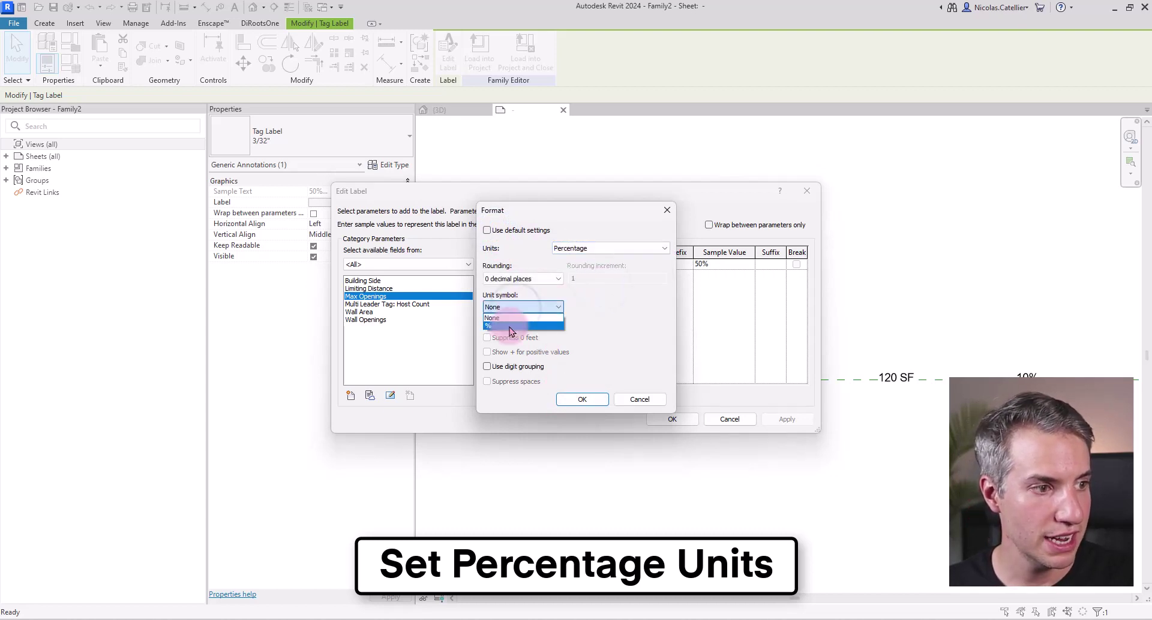
{"action": "left_click", "coordinate": [503, 318]}
{"action": "left_click", "coordinate": [582, 399]}
{"action": "left_click", "coordinate": [671, 419]}
Step: Format the Actual Percentage (10%) label as Percentage with a % symbol
{"action": "middle_click_drag", "start_coordinate": [877, 413], "coordinate": [622, 370]}
{"action": "left_click", "coordinate": [615, 331]}
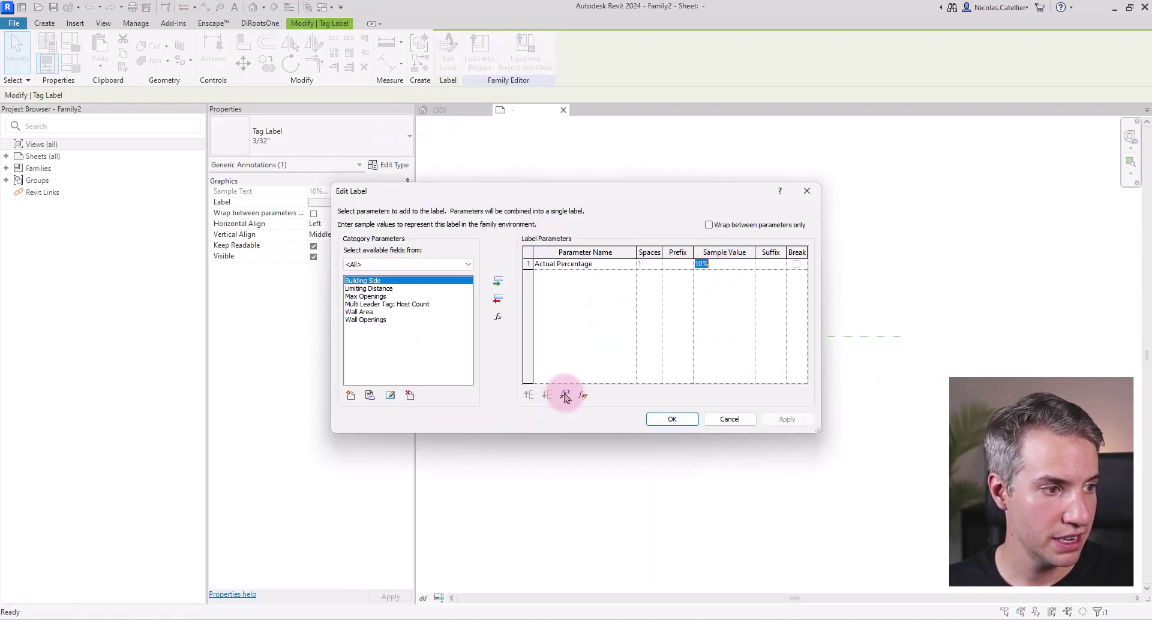
{"action": "left_click", "coordinate": [564, 394]}
{"action": "left_click", "coordinate": [598, 247]}
{"action": "left_click", "coordinate": [580, 289]}
{"action": "left_click", "coordinate": [517, 306]}
{"action": "left_click", "coordinate": [488, 325]}
{"action": "left_click", "coordinate": [582, 399]}
{"action": "left_click", "coordinate": [671, 419]}
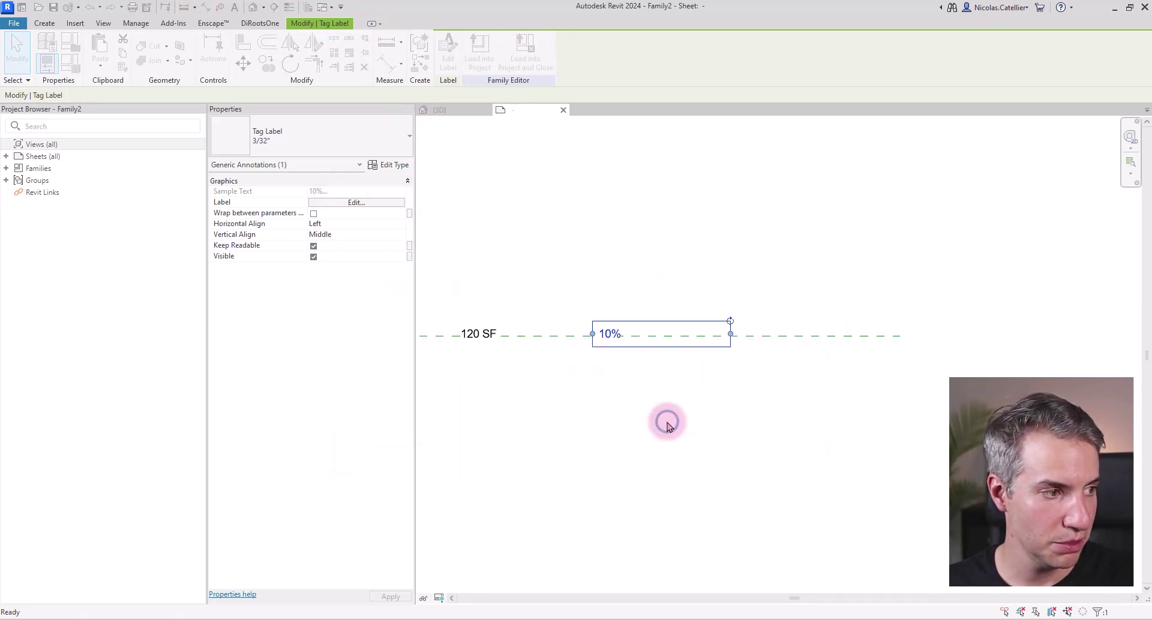
Step: Zoom around the A401 sheet to inspect its column-heading text notes, like Building Side
{"action": "left_click", "coordinate": [786, 410]}
{"action": "scroll", "coordinate": [660, 414], "scroll_direction": "down", "scroll_amount": 4}
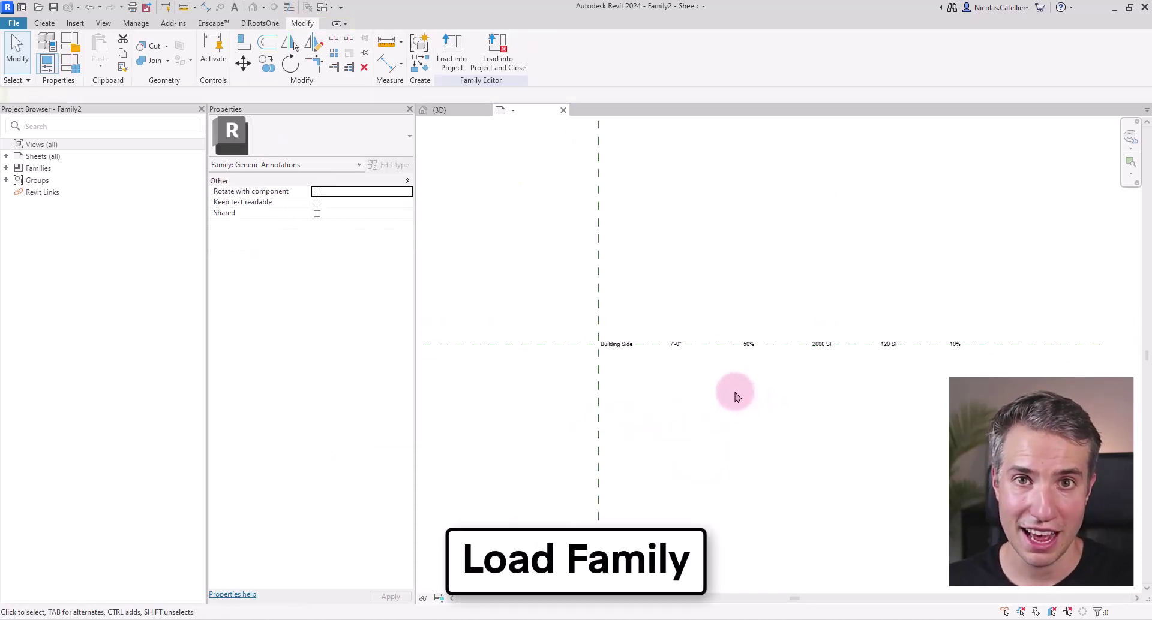
{"action": "scroll", "coordinate": [641, 306], "scroll_direction": "up", "scroll_amount": 2}
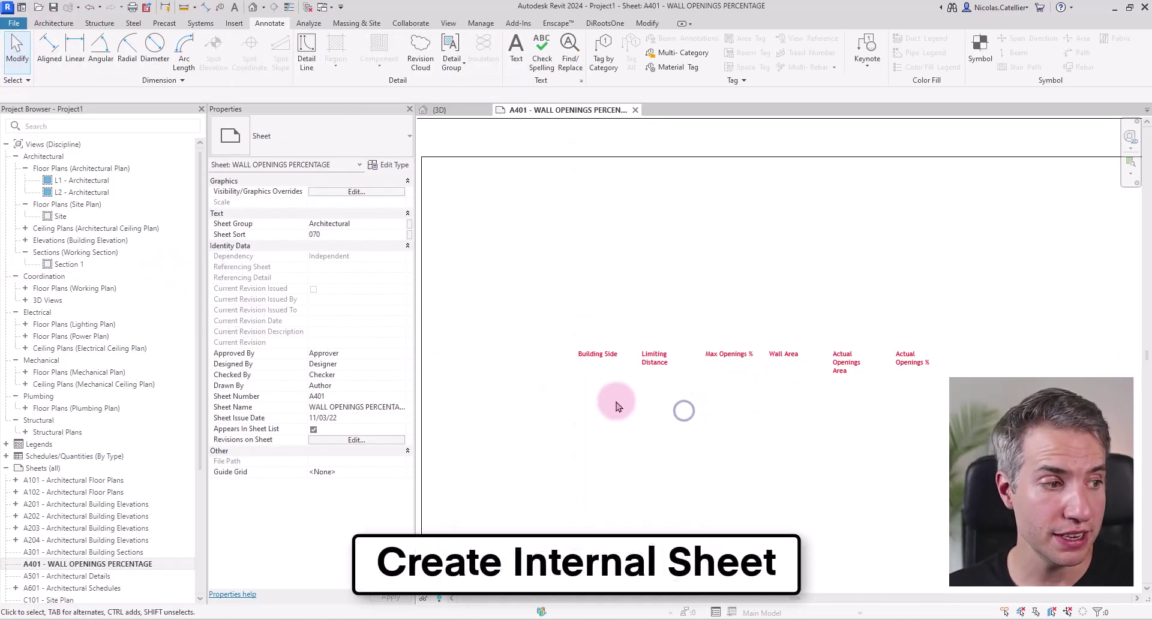
{"action": "scroll", "coordinate": [528, 280], "scroll_direction": "down", "scroll_amount": 2}
{"action": "scroll", "coordinate": [528, 280], "scroll_direction": "down", "scroll_amount": 2}
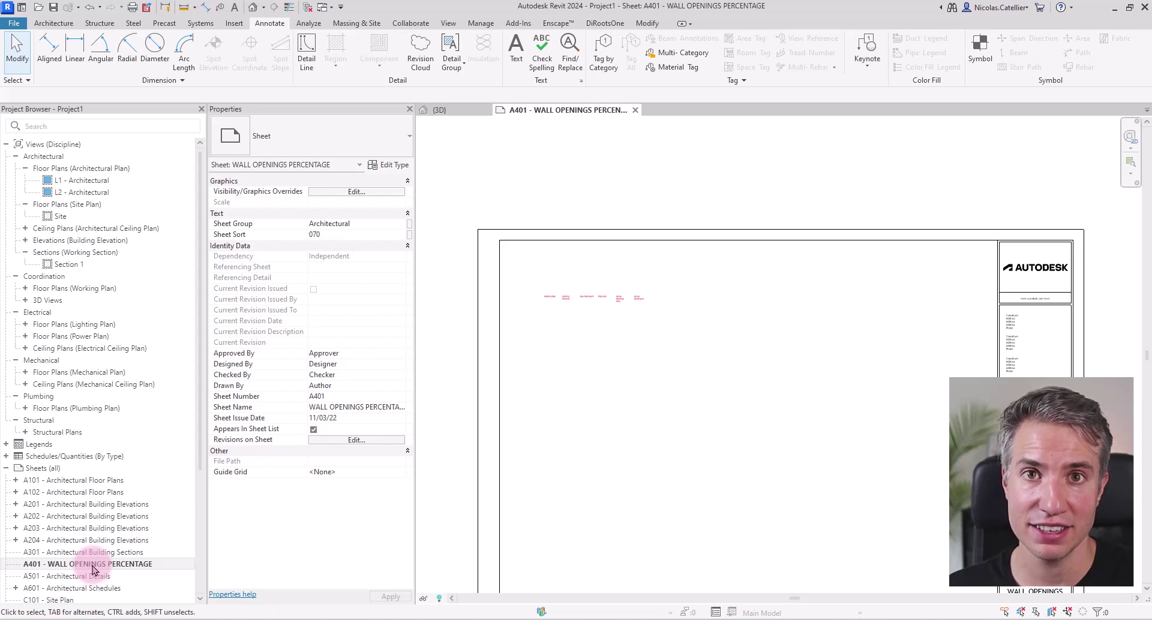
{"action": "scroll", "coordinate": [593, 396], "scroll_direction": "up", "scroll_amount": 3}
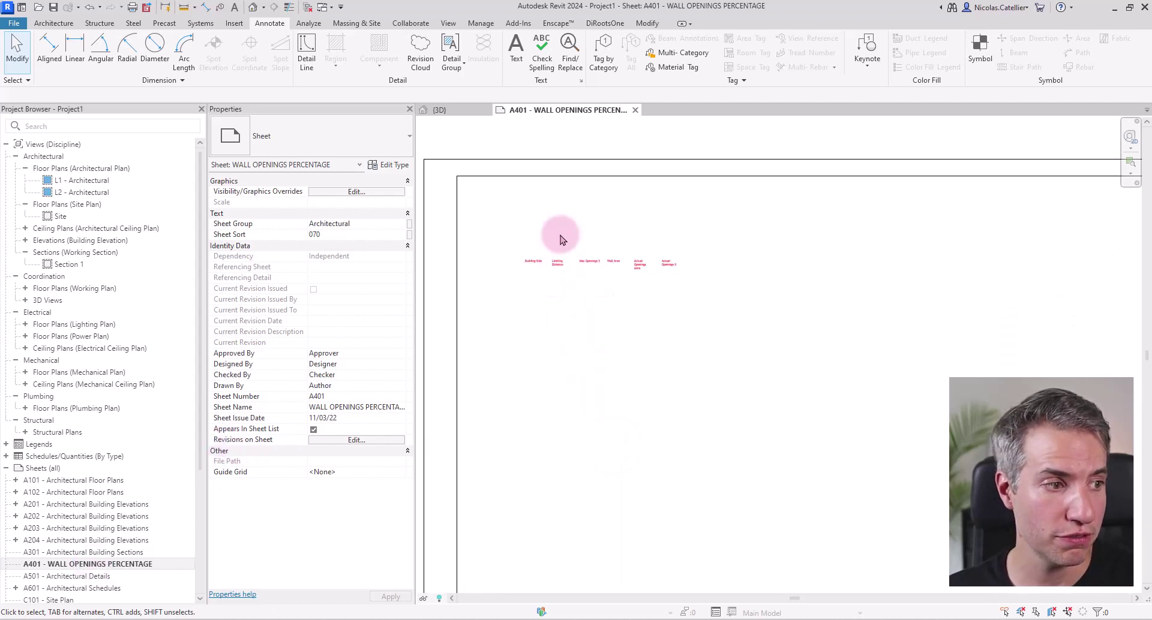
{"action": "scroll", "coordinate": [562, 240], "scroll_direction": "up", "scroll_amount": 3}
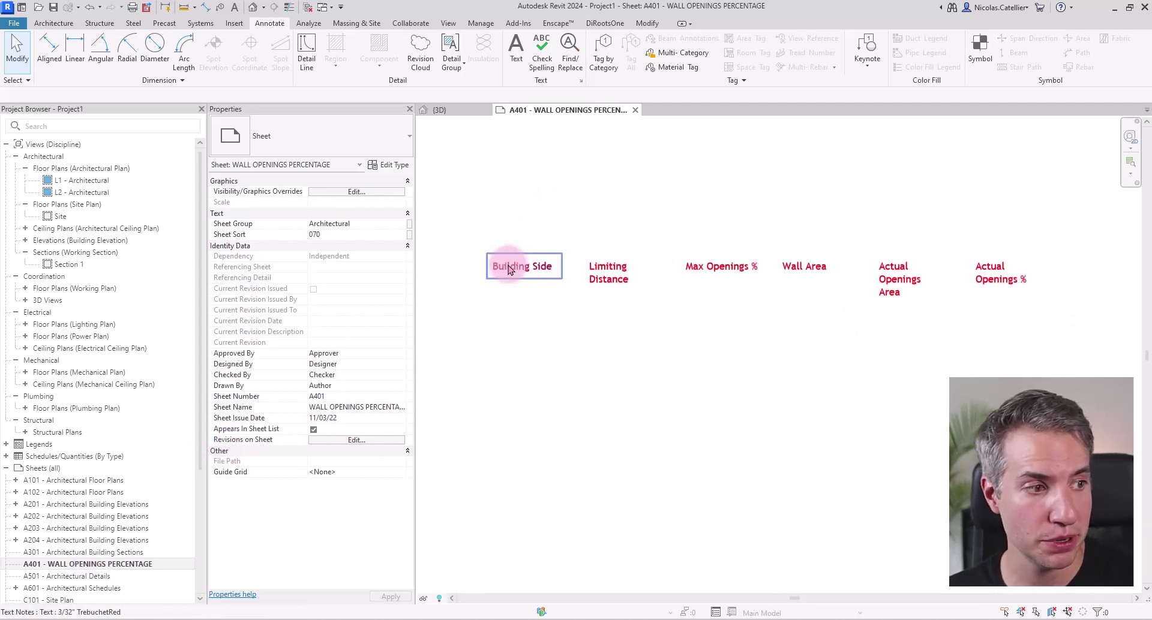
{"action": "left_click", "coordinate": [508, 268]}
{"action": "left_click", "coordinate": [600, 211]}
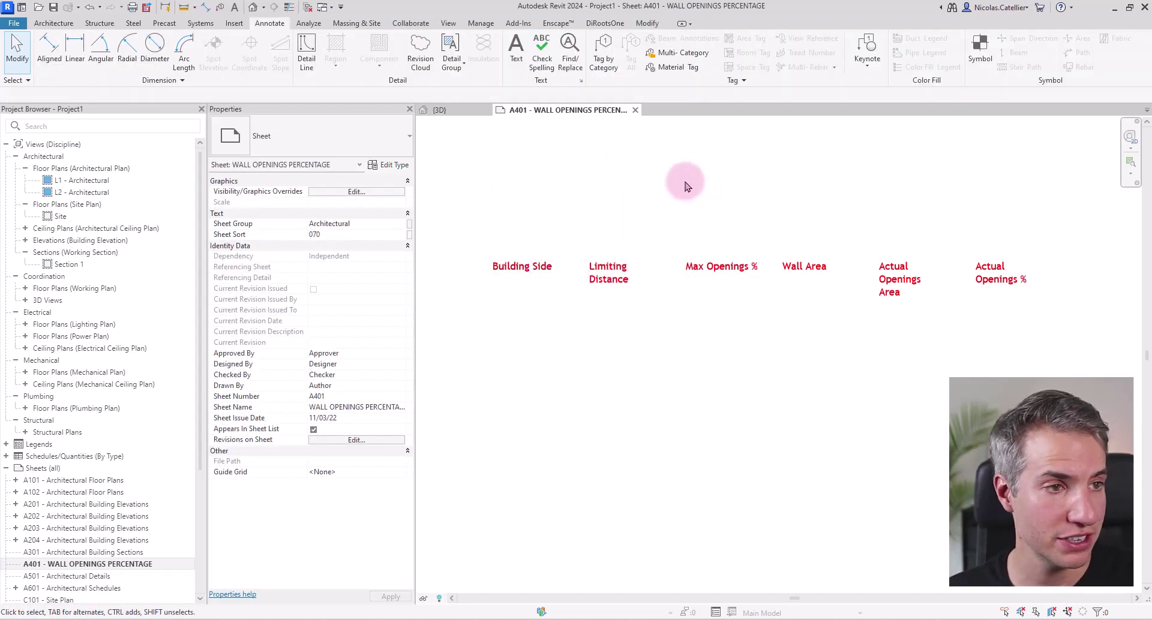
Step: Place the GEN_ANNOTATION-TEST symbol with SY just below the sheet's headers
{"action": "key", "text": "s"}
{"action": "key", "text": "y"}
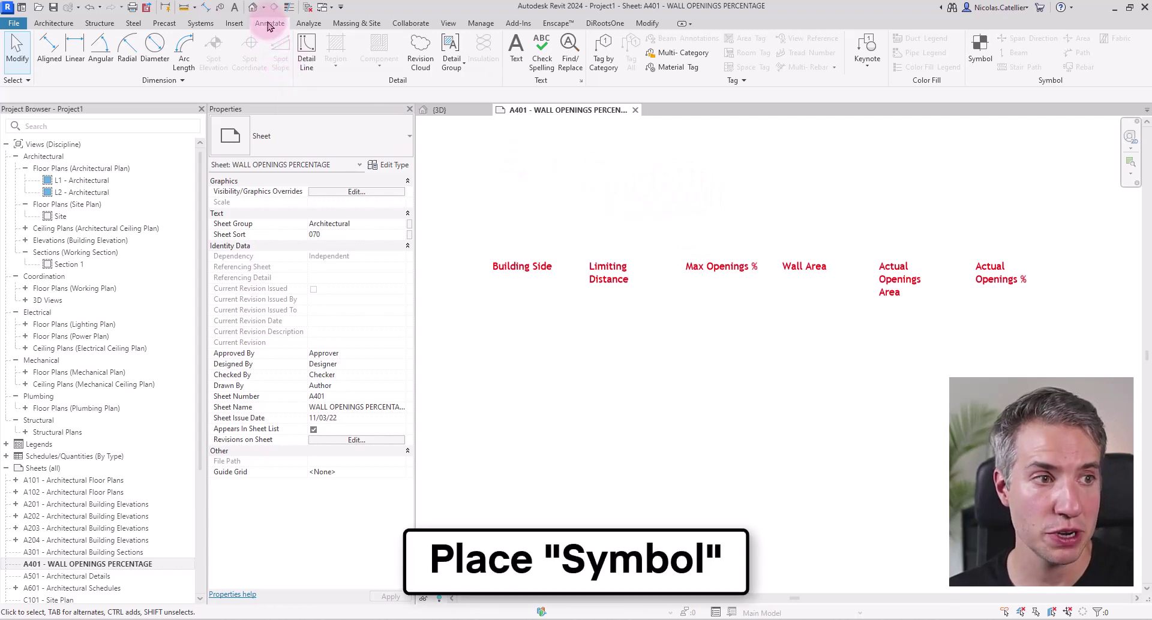
{"action": "left_click", "coordinate": [979, 54]}
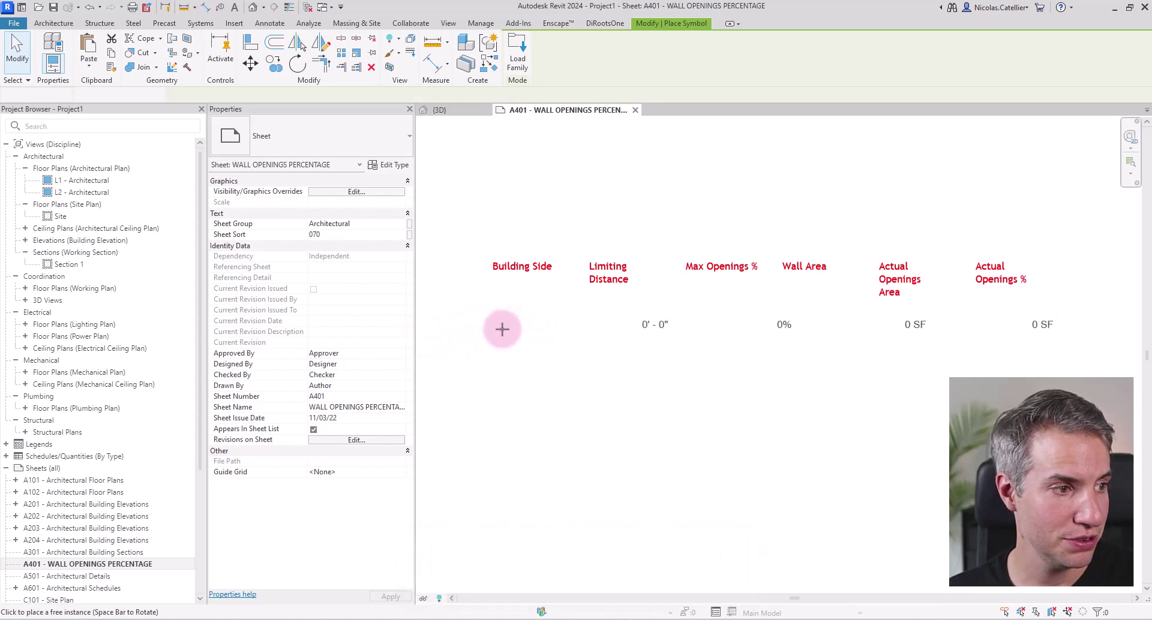
{"action": "left_click", "coordinate": [471, 323]}
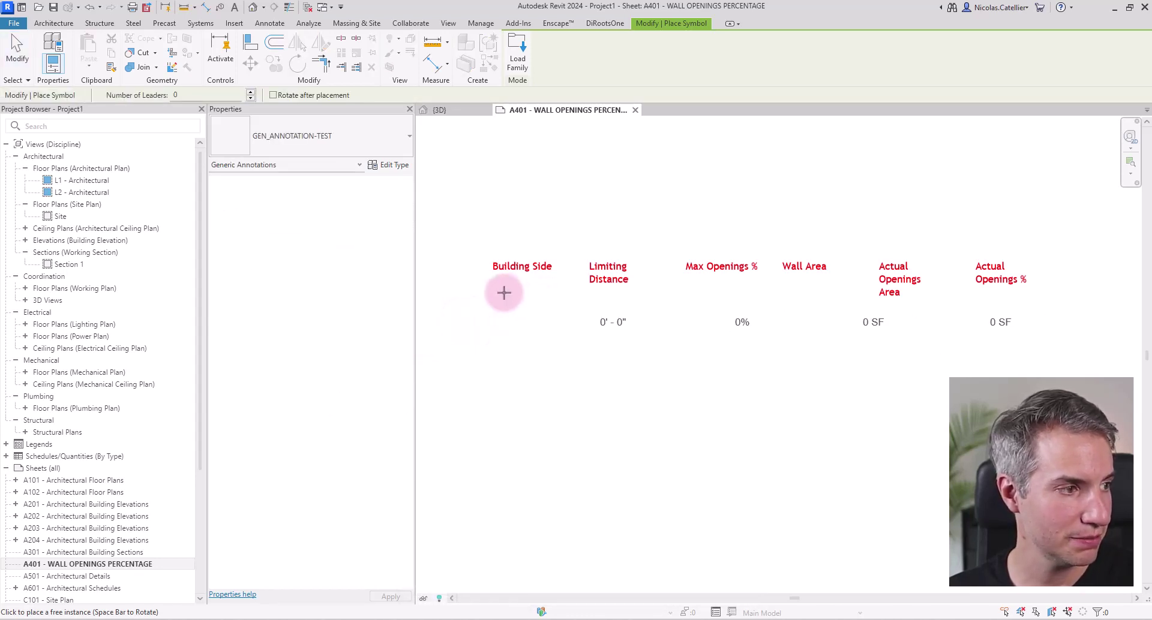
{"action": "key", "text": "Escape"}
{"action": "key", "text": "Escape"}
Step: Move the Actual Openings % and Area headers right and Building Side left over their values
{"action": "left_click", "coordinate": [897, 282]}
{"action": "left_click_drag", "start_coordinate": [870, 260], "coordinate": [950, 260], "text": "ctrl"}
{"action": "left_click_drag", "start_coordinate": [798, 273], "coordinate": [863, 262]}
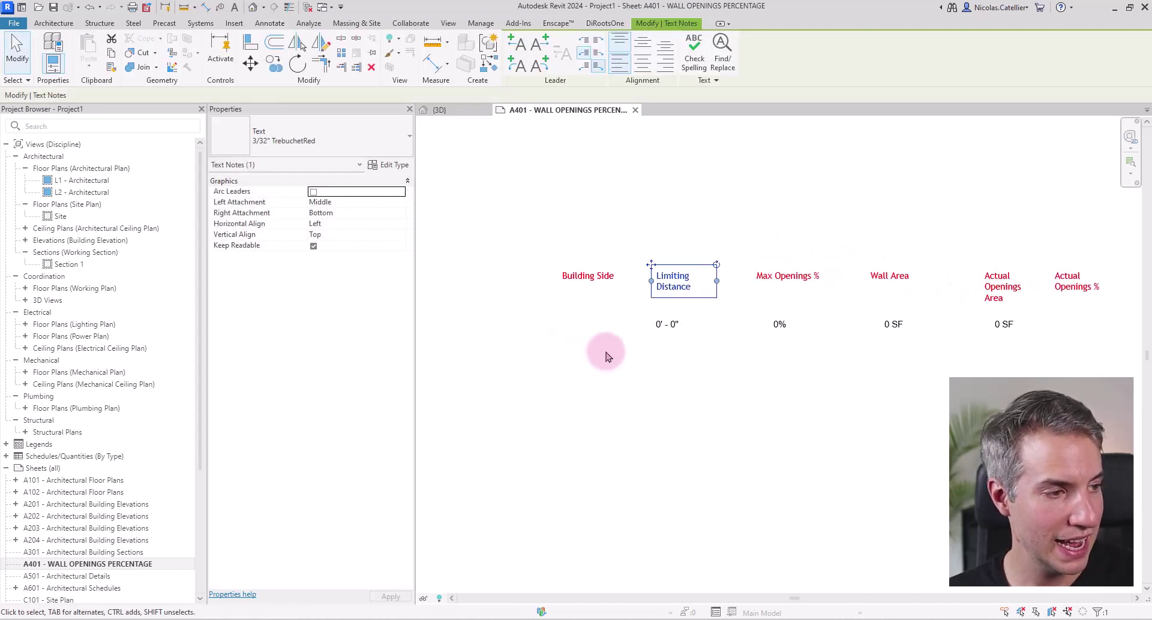
{"action": "left_click", "coordinate": [664, 324]}
{"action": "left_click", "coordinate": [591, 279]}
{"action": "left_click_drag", "start_coordinate": [557, 267], "coordinate": [521, 267]}
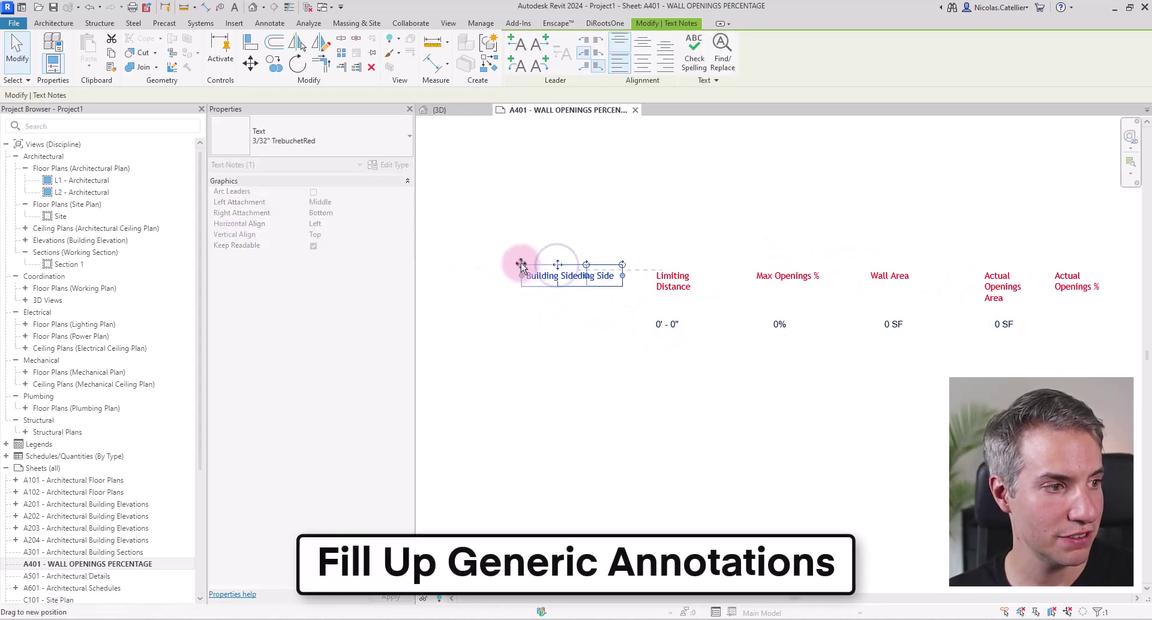
{"action": "left_click", "coordinate": [665, 318]}
{"action": "left_click", "coordinate": [573, 327]}
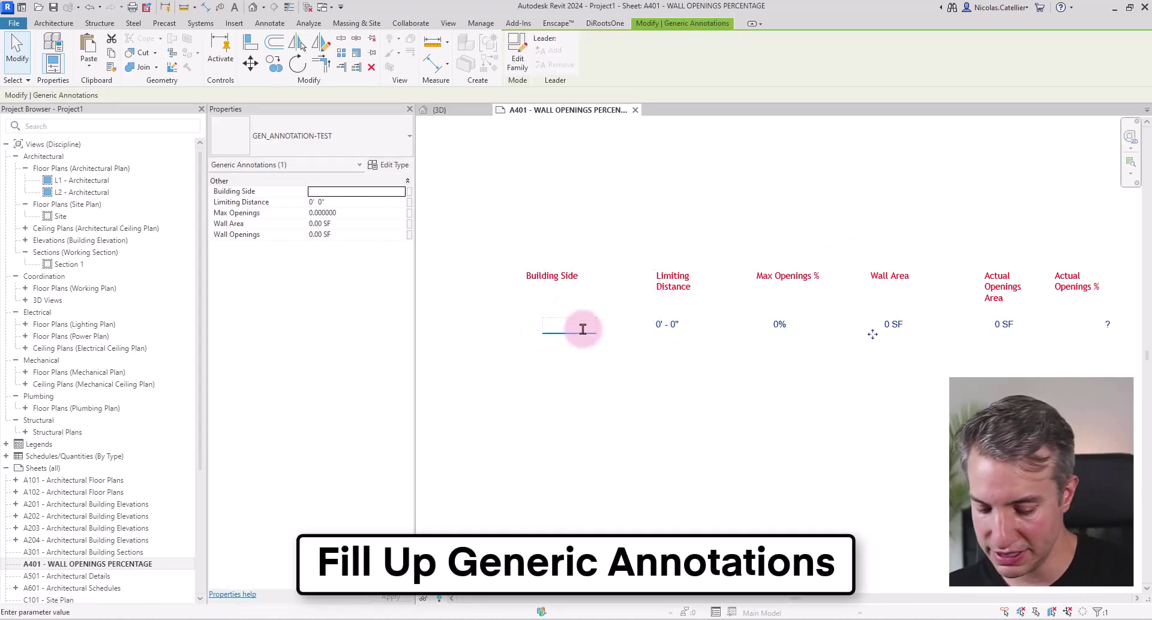
Step: Fill the row with Building Side SOUTH, Limiting Distance 7' and Max Openings 15%
{"action": "type", "text": "SOUTH"}
{"action": "left_click", "coordinate": [645, 413]}
{"action": "left_click", "coordinate": [675, 323]}
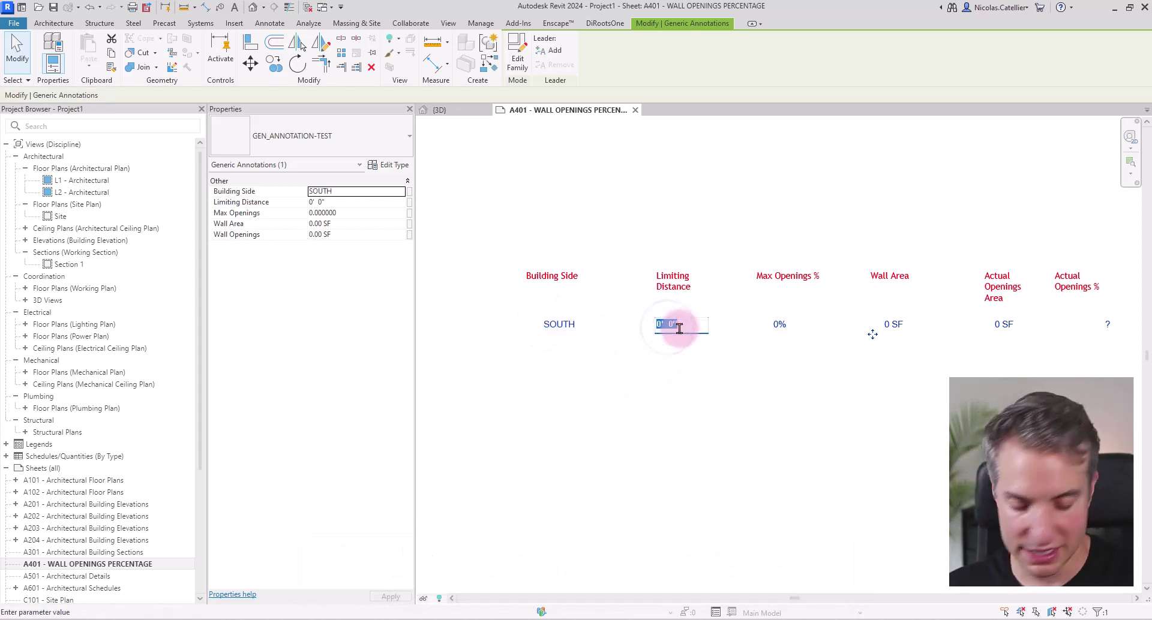
{"action": "type", "text": "7'"}
{"action": "left_click", "coordinate": [771, 406]}
{"action": "left_click", "coordinate": [780, 324]}
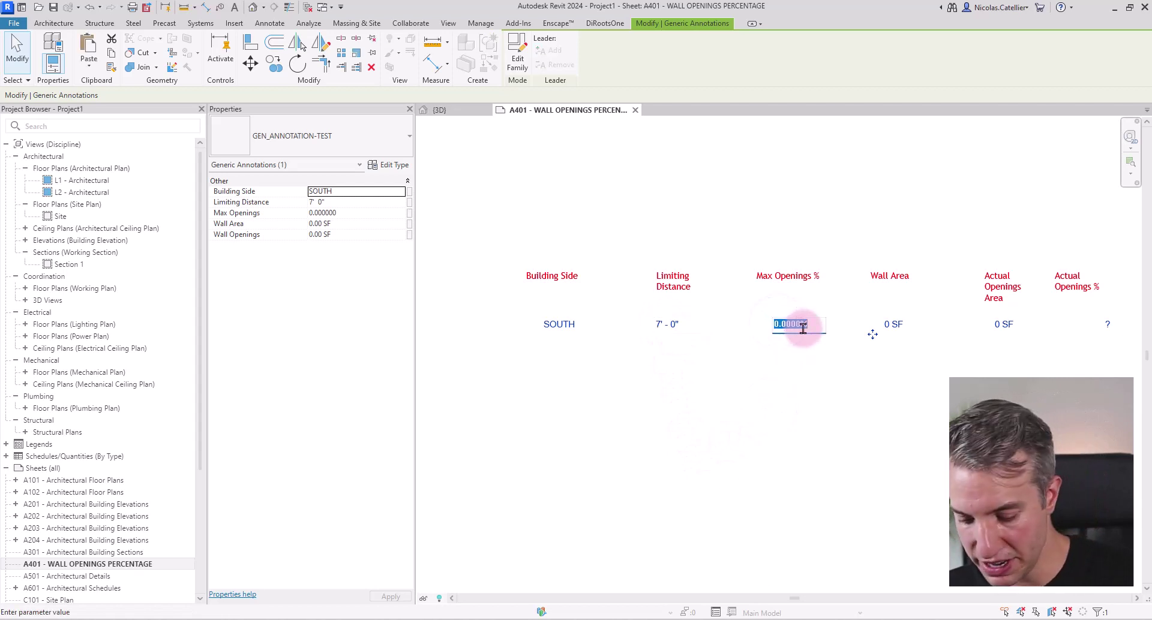
{"action": "type", "text": "15"}
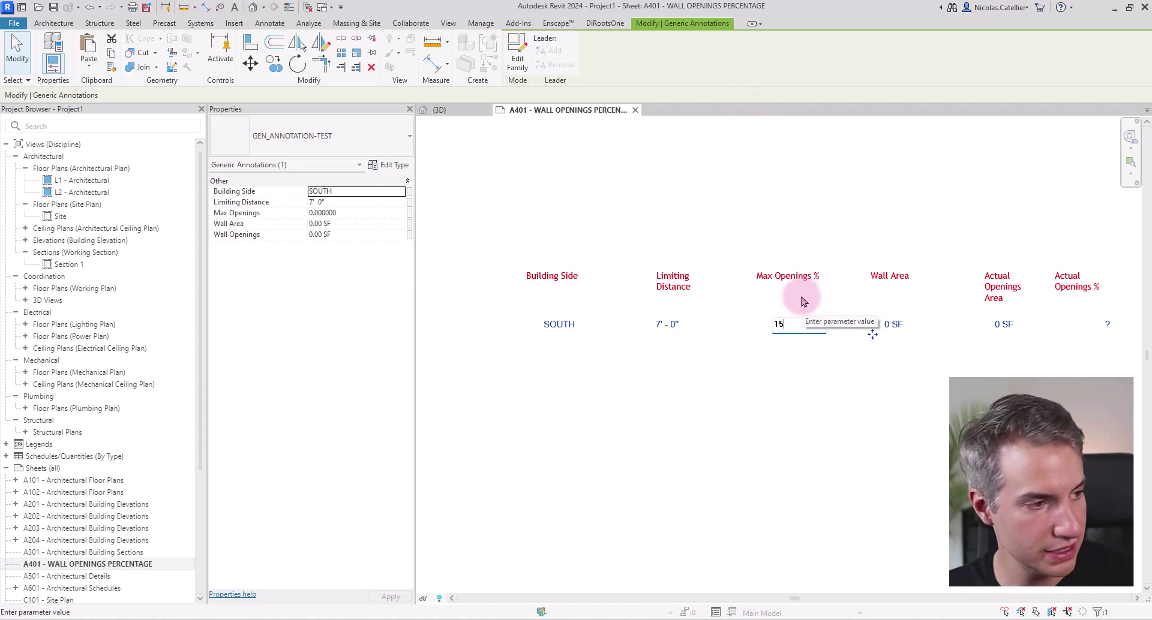
{"action": "left_click", "coordinate": [803, 302]}
{"action": "left_click", "coordinate": [777, 387]}
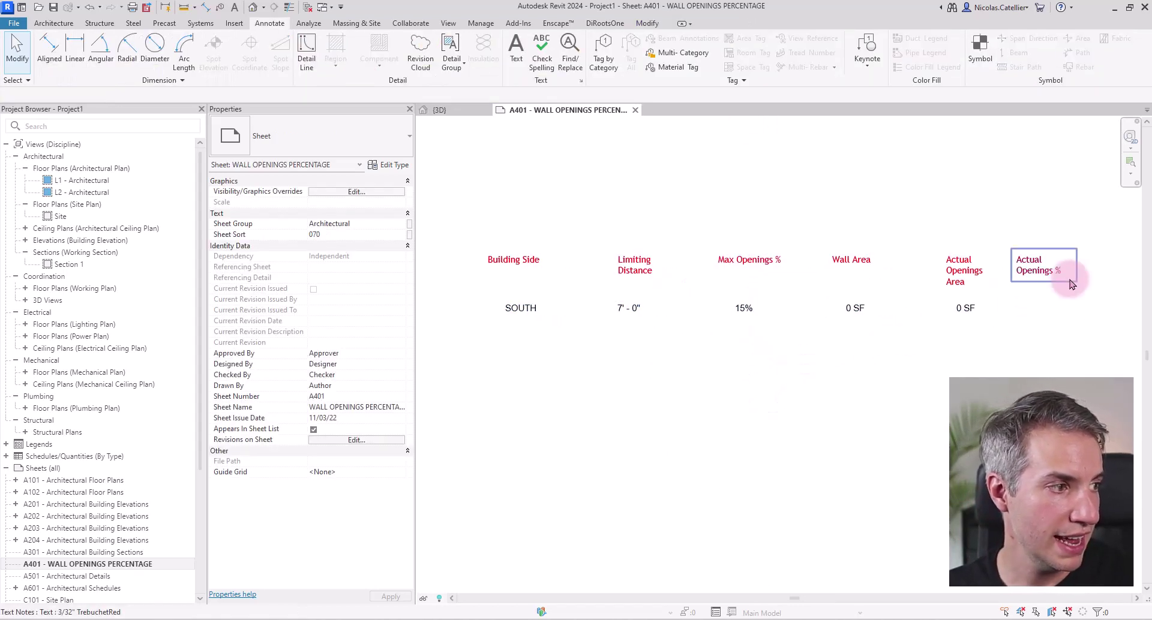
Step: Nudge the Actual Openings % and Actual Openings Area headers slightly right
{"action": "left_click_drag", "start_coordinate": [1069, 277], "coordinate": [1075, 277]}
{"action": "left_click", "coordinate": [942, 252]}
{"action": "left_click_drag", "start_coordinate": [941, 252], "coordinate": [948, 252]}
{"action": "left_click", "coordinate": [891, 386]}
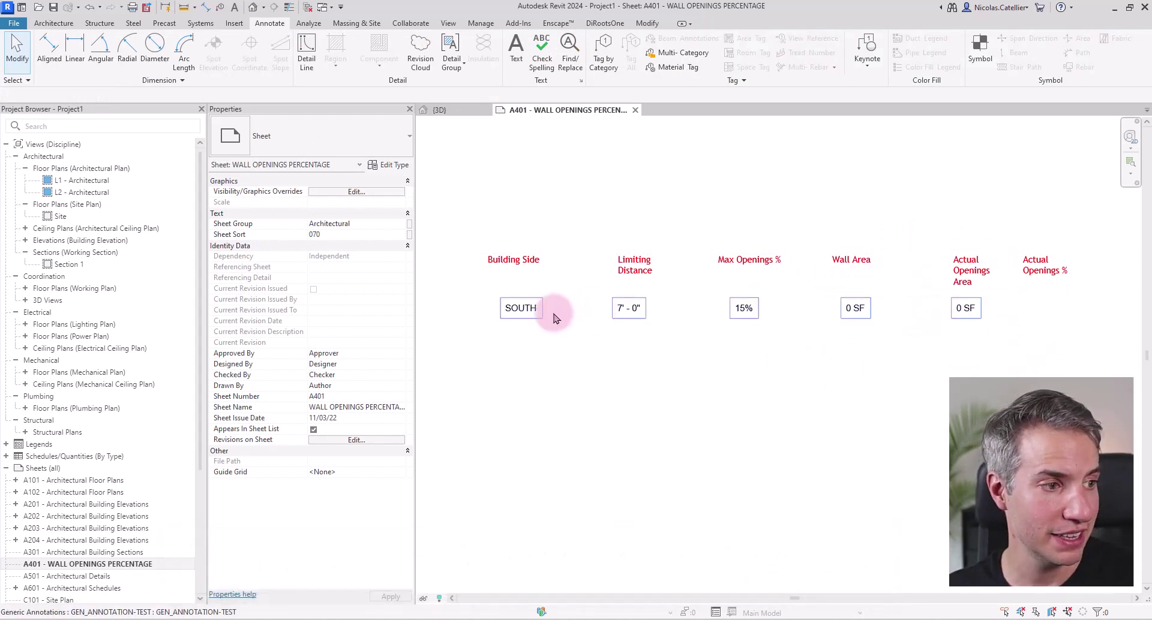
Step: Copy the SOUTH annotation row to make four stacked rows
{"action": "left_click", "coordinate": [519, 310]}
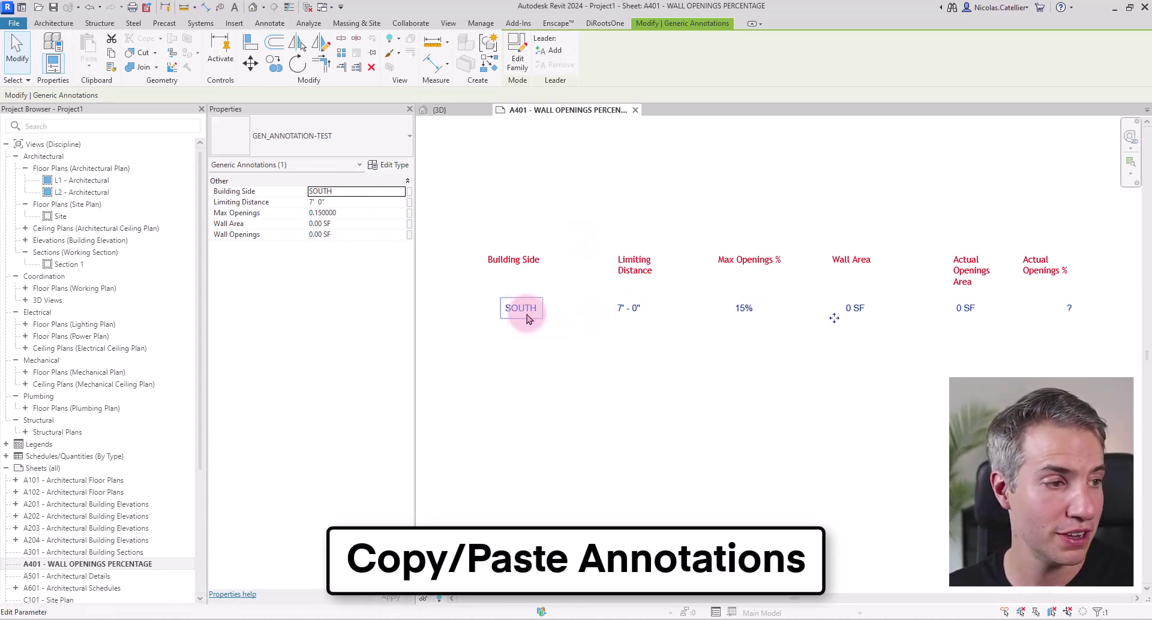
{"action": "key", "text": "ctrl+c"}
{"action": "key", "text": "ctrl+v"}
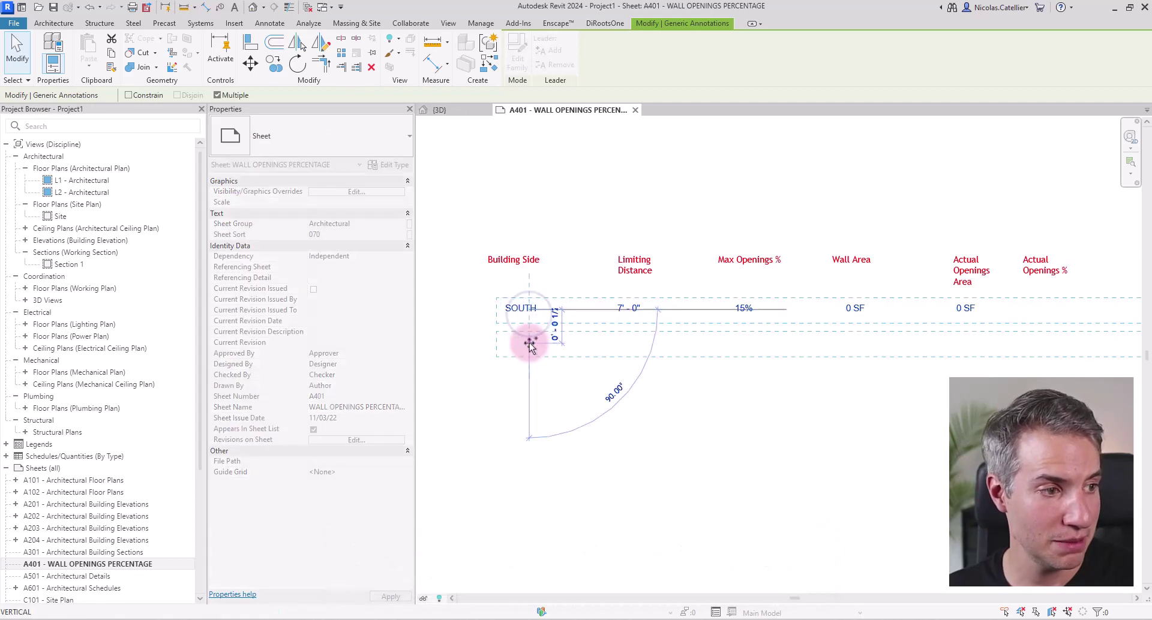
{"action": "left_click", "coordinate": [531, 352]}
{"action": "key", "text": "c"}
{"action": "key", "text": "c"}
{"action": "left_click", "coordinate": [532, 368]}
{"action": "left_click", "coordinate": [535, 395]}
{"action": "left_click", "coordinate": [534, 402]}
{"action": "key", "text": "Escape"}
Step: Rename the Building Side of the new rows to EAST, WEST and NORTH
{"action": "left_click", "coordinate": [525, 342]}
{"action": "left_click", "coordinate": [525, 342]}
{"action": "type", "text": "EAST"}
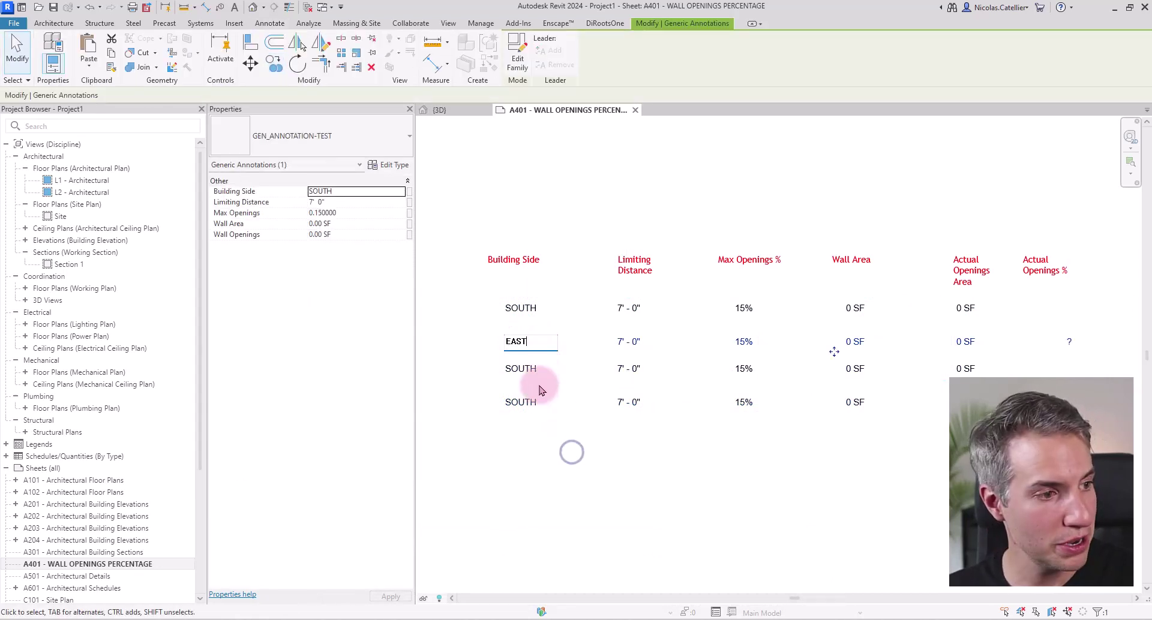
{"action": "left_click", "coordinate": [531, 373]}
{"action": "type", "text": "WEST"}
{"action": "left_click", "coordinate": [534, 458]}
{"action": "left_click", "coordinate": [522, 402]}
{"action": "left_click", "coordinate": [524, 402]}
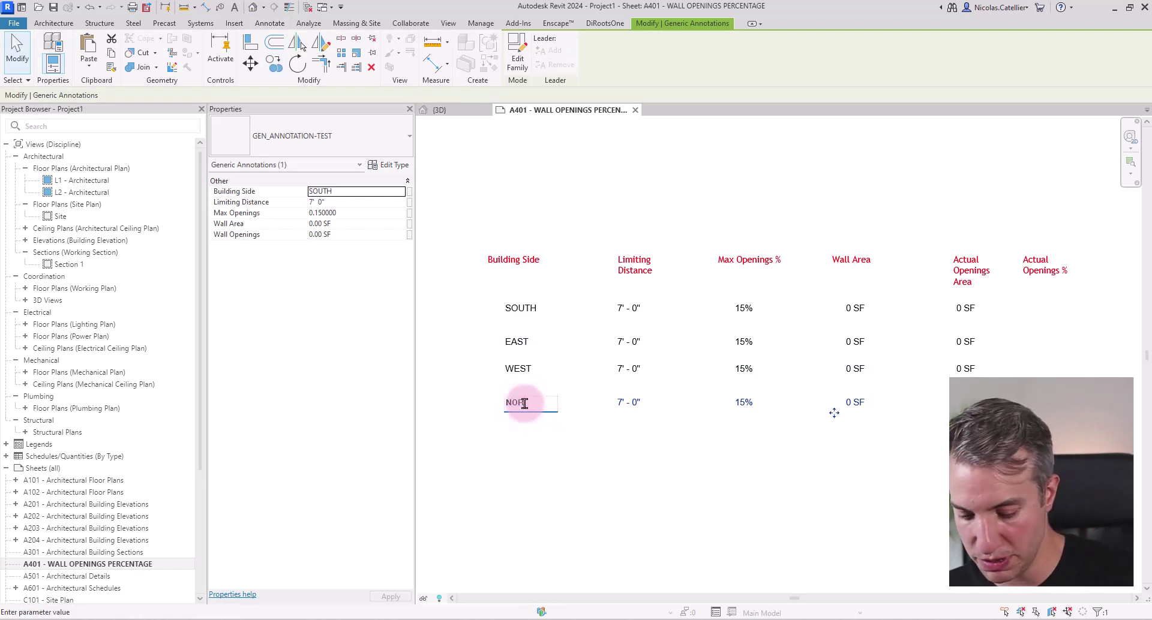
{"action": "left_click", "coordinate": [603, 187]}
Step: Set distances and max openings: EAST 14'-6" 20%, WEST 4'-0" 7%, NORTH 12'-0" 18%
{"action": "left_click", "coordinate": [630, 342]}
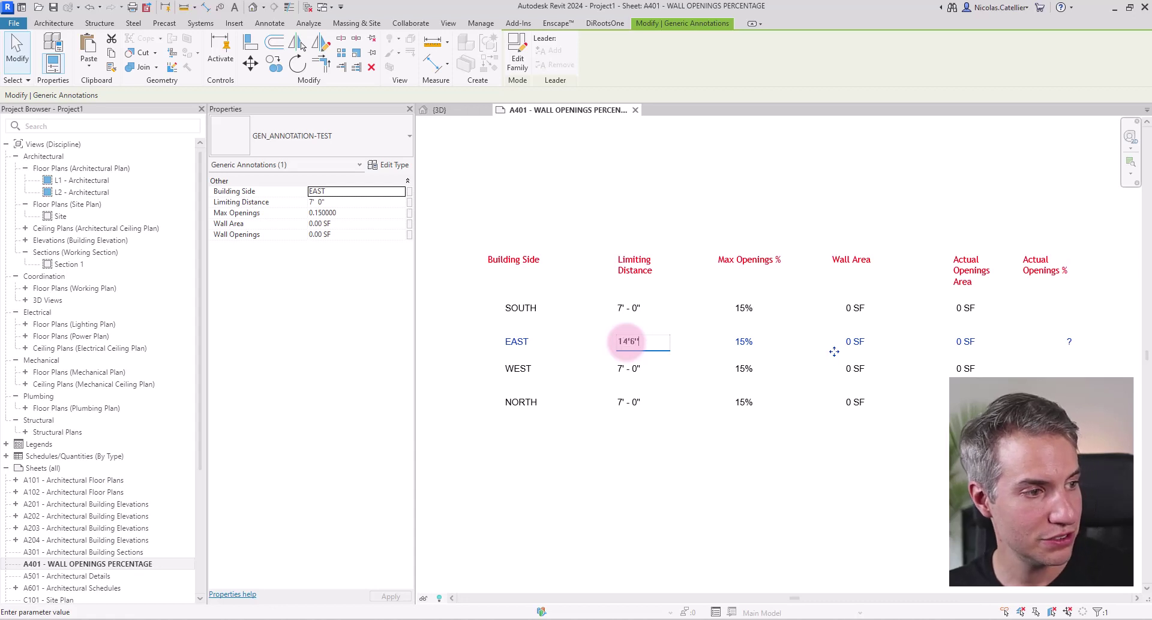
{"action": "left_click", "coordinate": [636, 471]}
{"action": "left_click", "coordinate": [629, 368]}
{"action": "left_click", "coordinate": [629, 368]}
{"action": "type", "text": "4"}
{"action": "left_click", "coordinate": [630, 402]}
{"action": "type", "text": "12"}
{"action": "left_click", "coordinate": [744, 402]}
{"action": "type", "text": "18"}
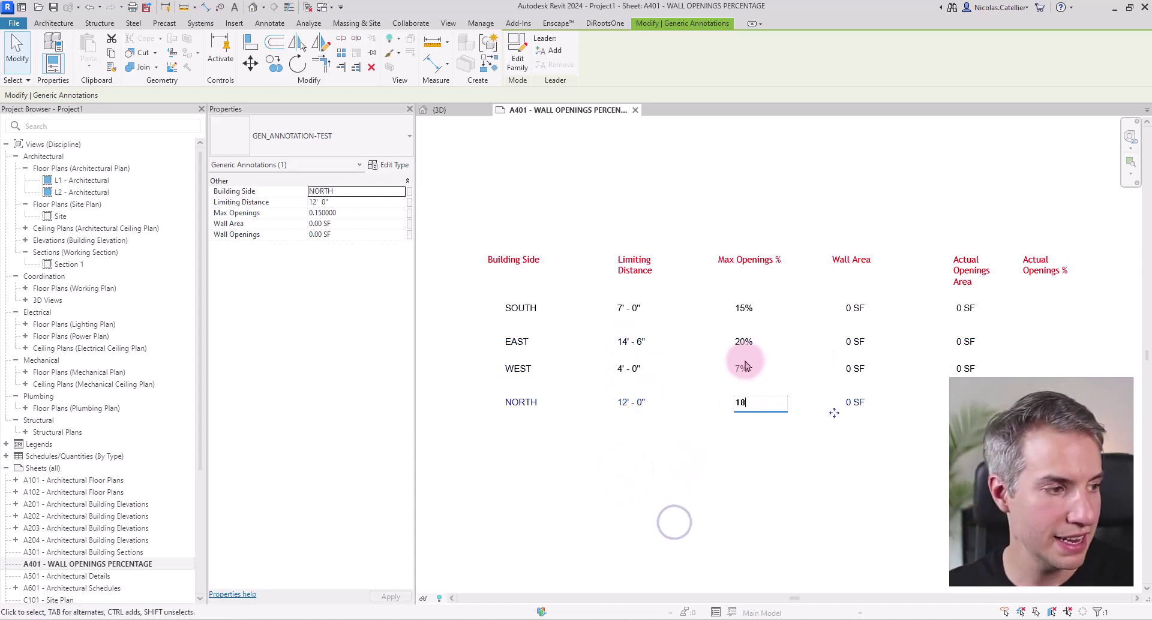
{"action": "left_click", "coordinate": [723, 386]}
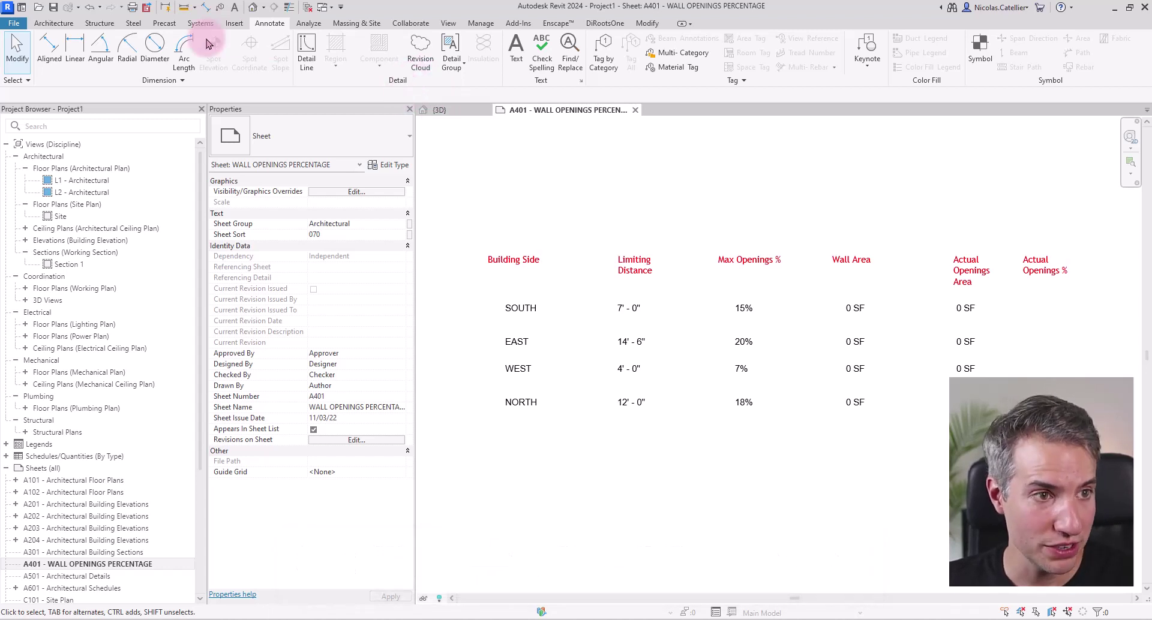
Step: Start a new shared project parameter and pick Building Side from the shared parameter file
{"action": "left_click", "coordinate": [66, 28]}
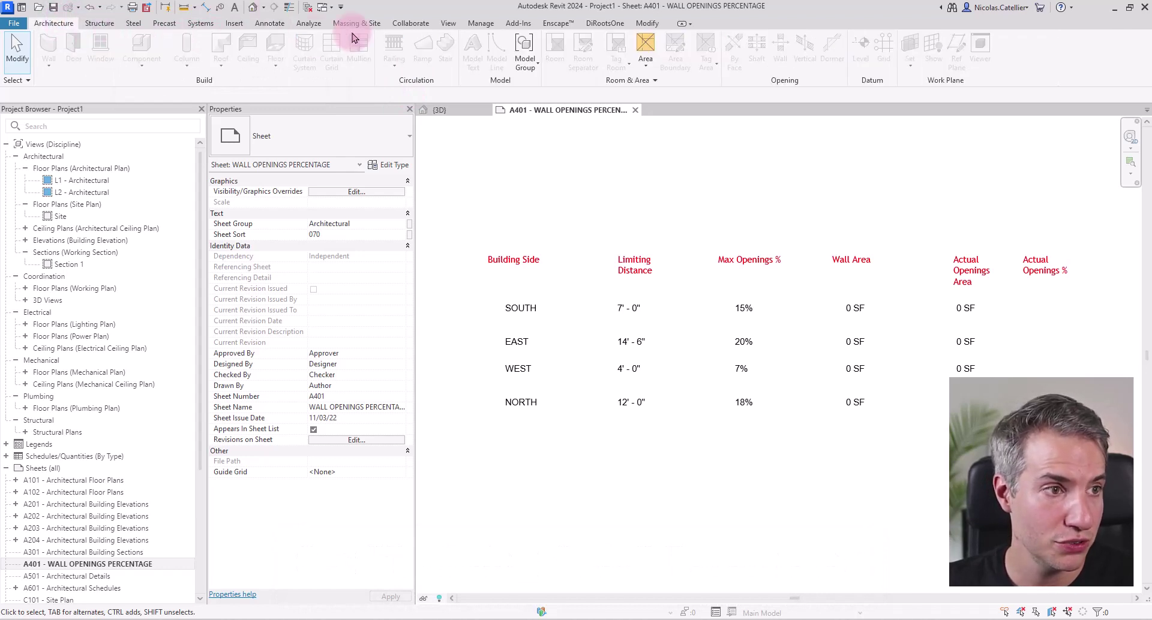
{"action": "left_click", "coordinate": [480, 22]}
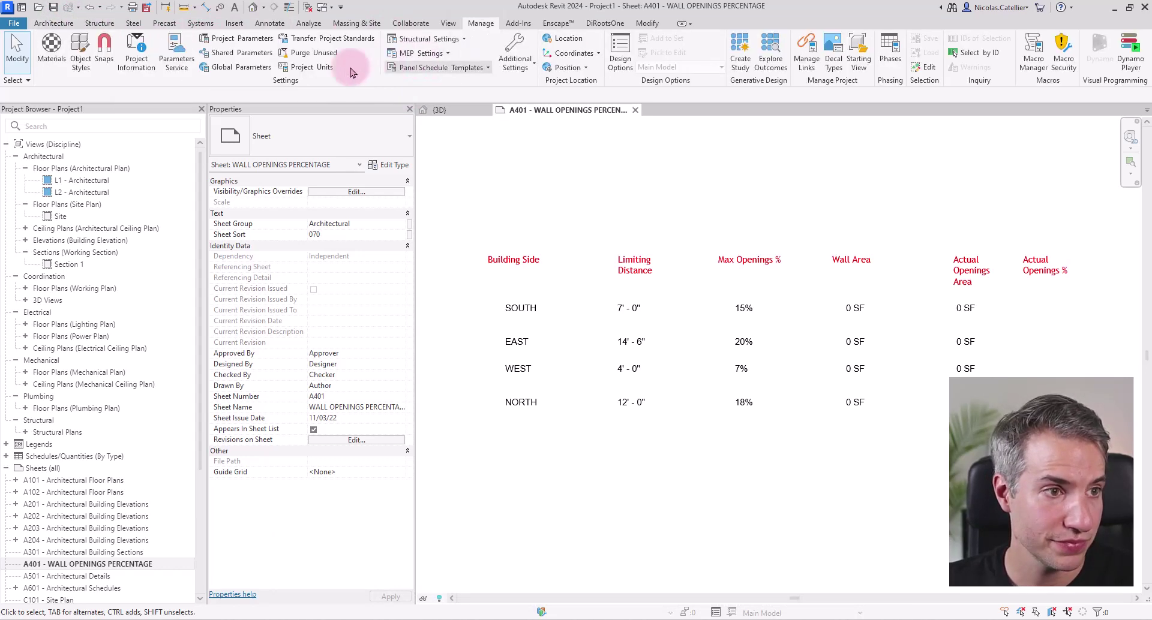
{"action": "left_click", "coordinate": [235, 40]}
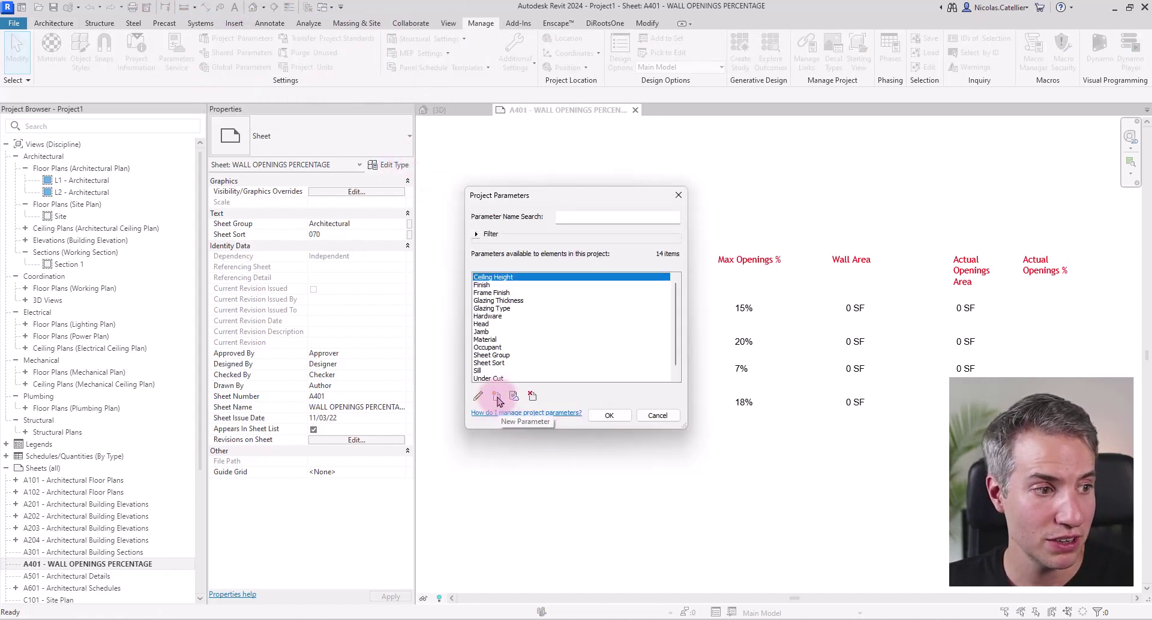
{"action": "left_click", "coordinate": [497, 398]}
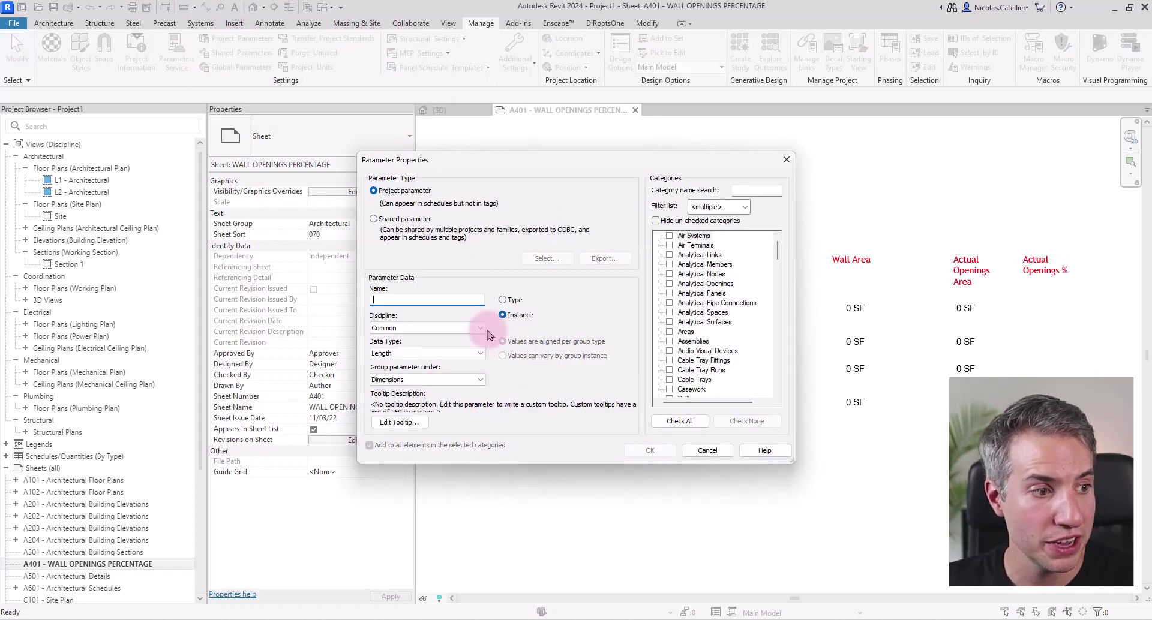
{"action": "left_click", "coordinate": [375, 220]}
{"action": "left_click", "coordinate": [545, 258]}
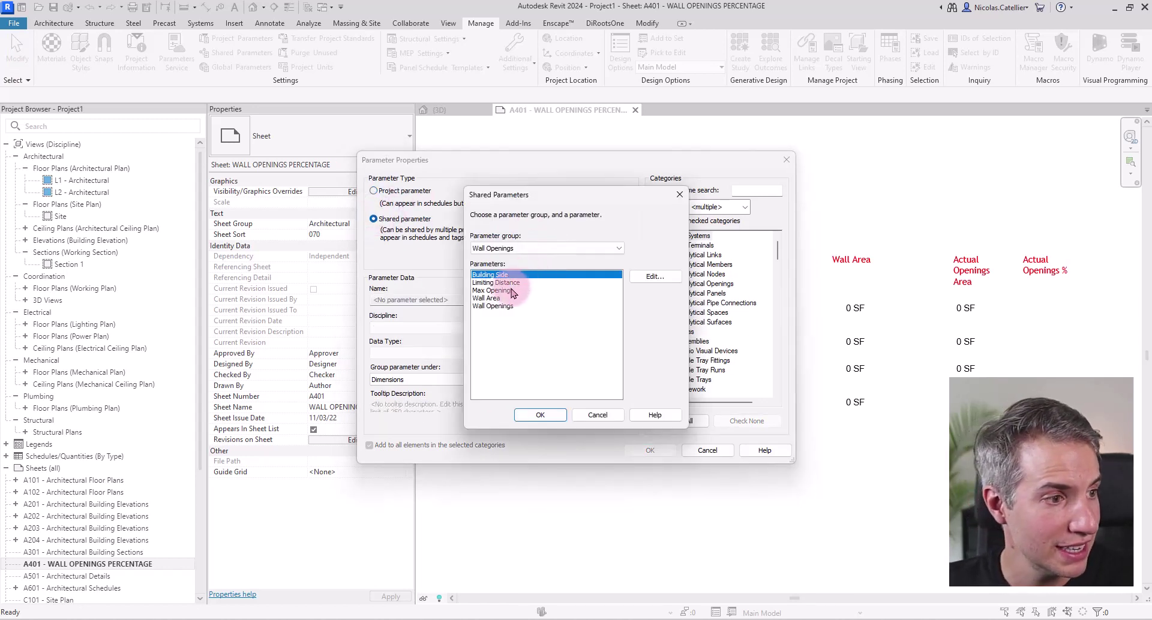
{"action": "left_click", "coordinate": [540, 415]}
Step: Make Building Side an instance parameter for Walls and Doors, then activate the sheet's 3D house view
{"action": "left_click", "coordinate": [515, 317]}
{"action": "left_click", "coordinate": [701, 294]}
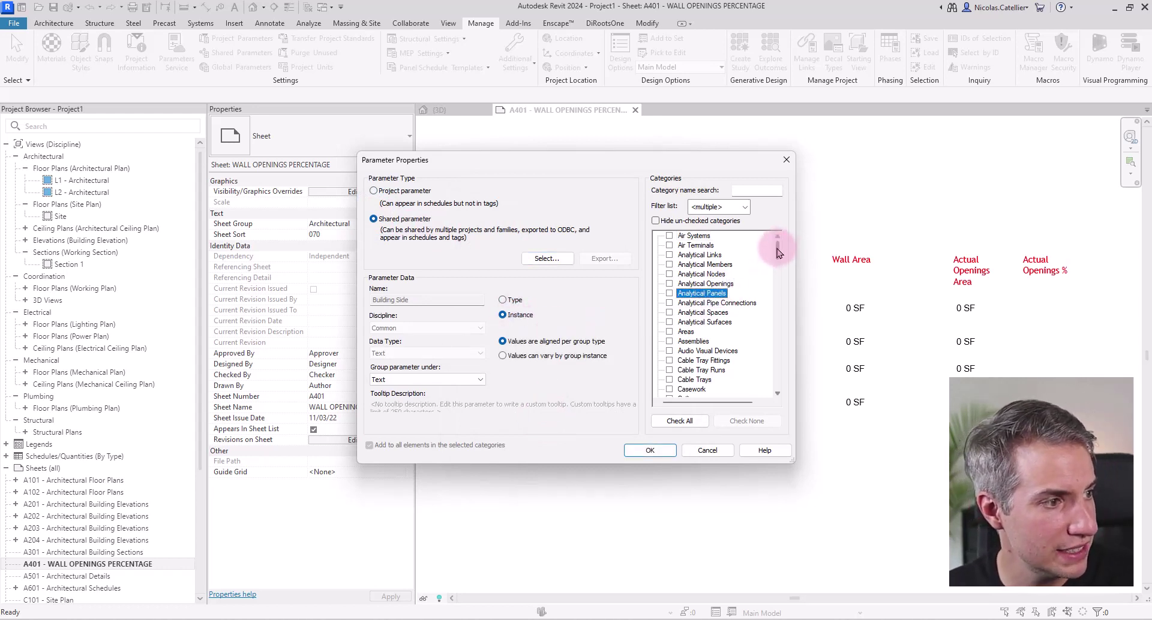
{"action": "left_click_drag", "start_coordinate": [780, 255], "coordinate": [778, 381]}
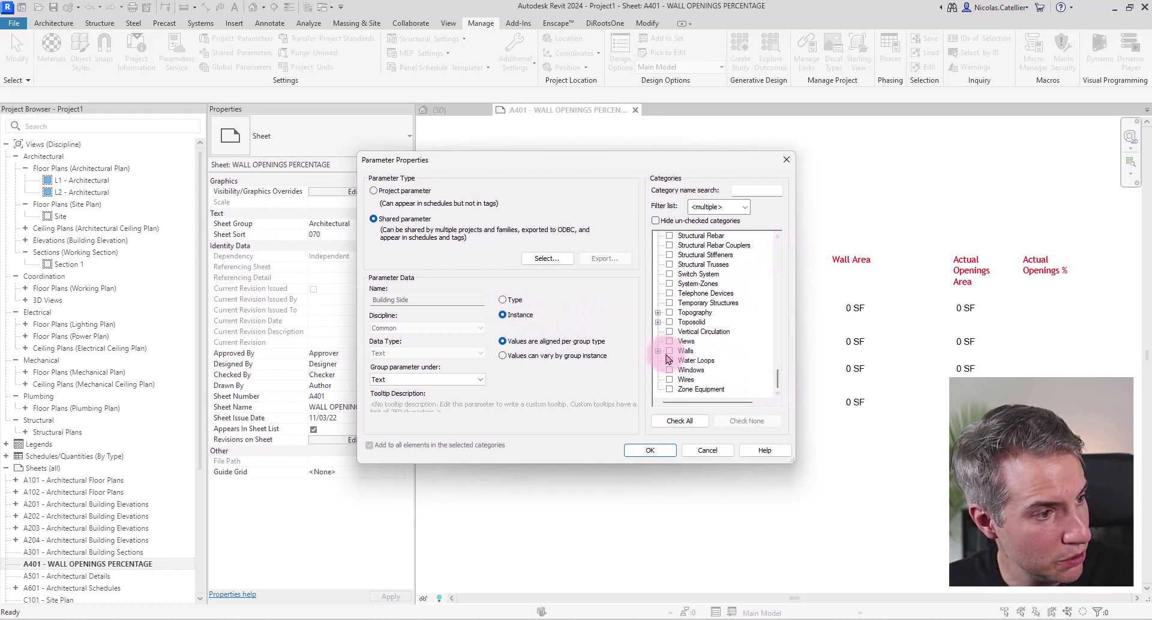
{"action": "left_click", "coordinate": [669, 352]}
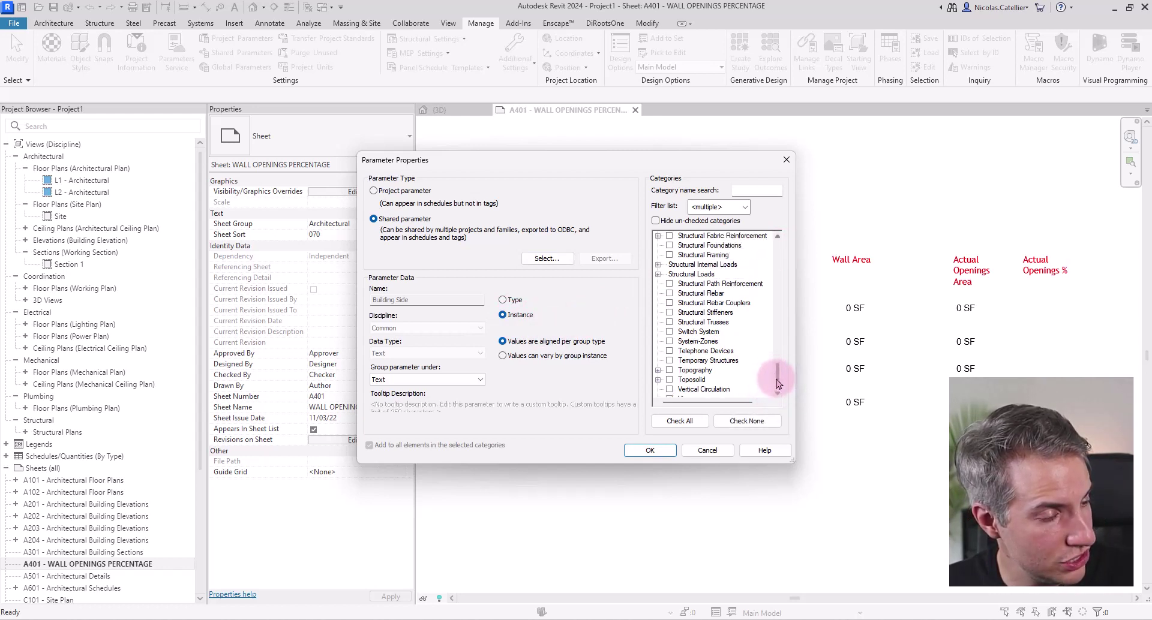
{"action": "left_click_drag", "start_coordinate": [778, 381], "coordinate": [771, 264]}
{"action": "scroll", "coordinate": [771, 265], "scroll_direction": "down", "scroll_amount": 4}
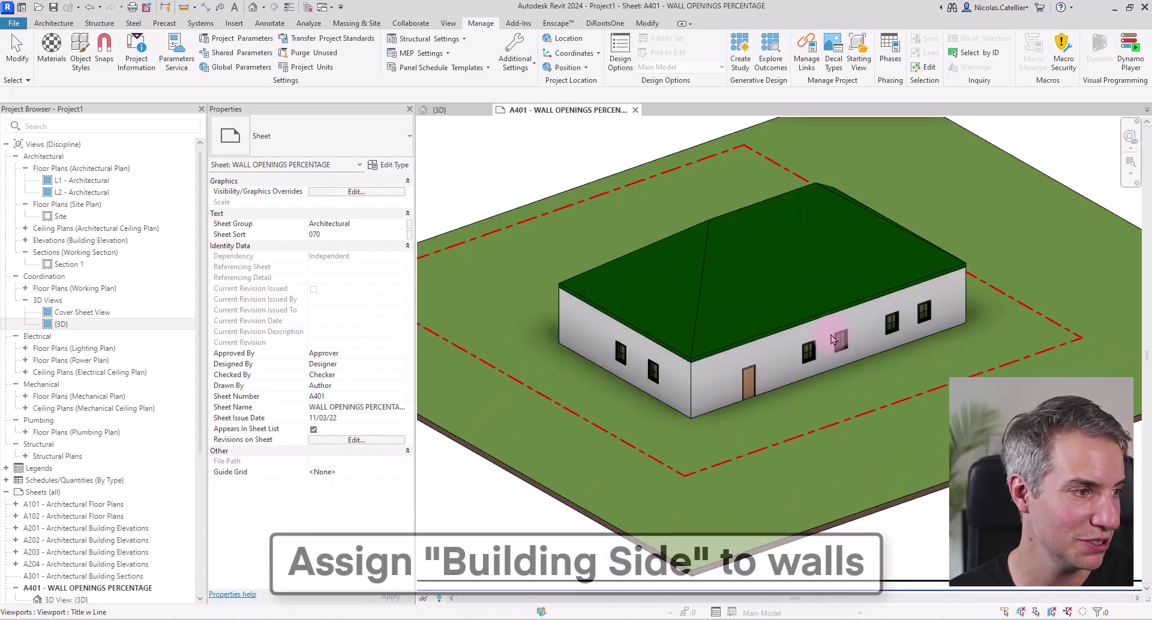
{"action": "left_click", "coordinate": [804, 339]}
{"action": "double_click", "coordinate": [761, 342]}
Step: Set Building Side to SOUTH on the long front wall
{"action": "left_click", "coordinate": [782, 397]}
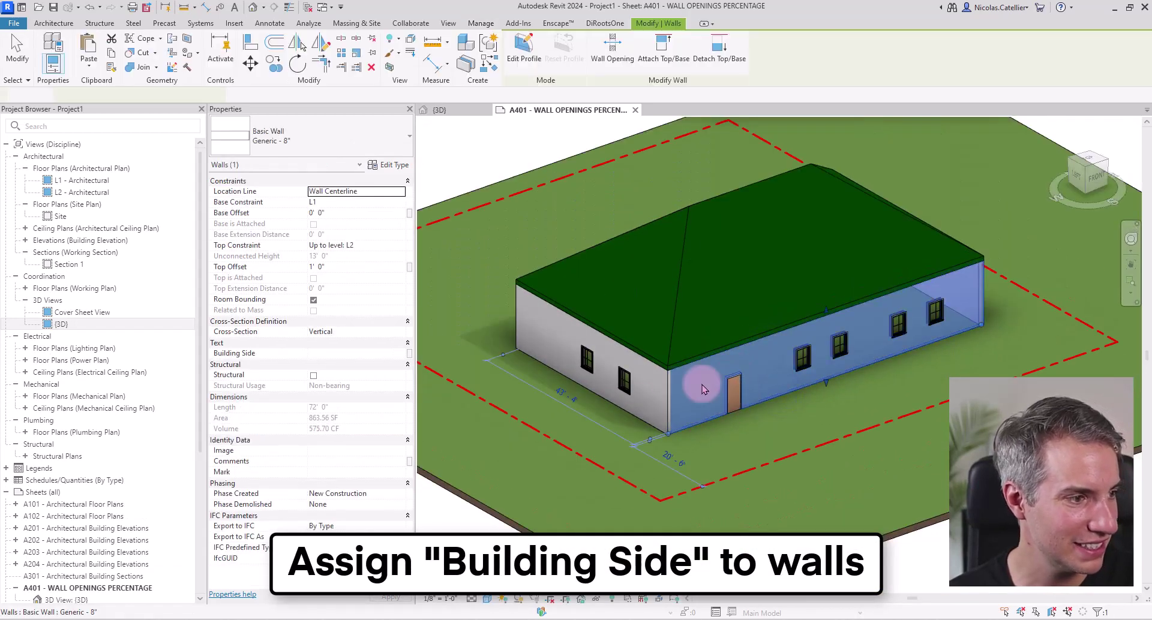
{"action": "left_click", "coordinate": [315, 357]}
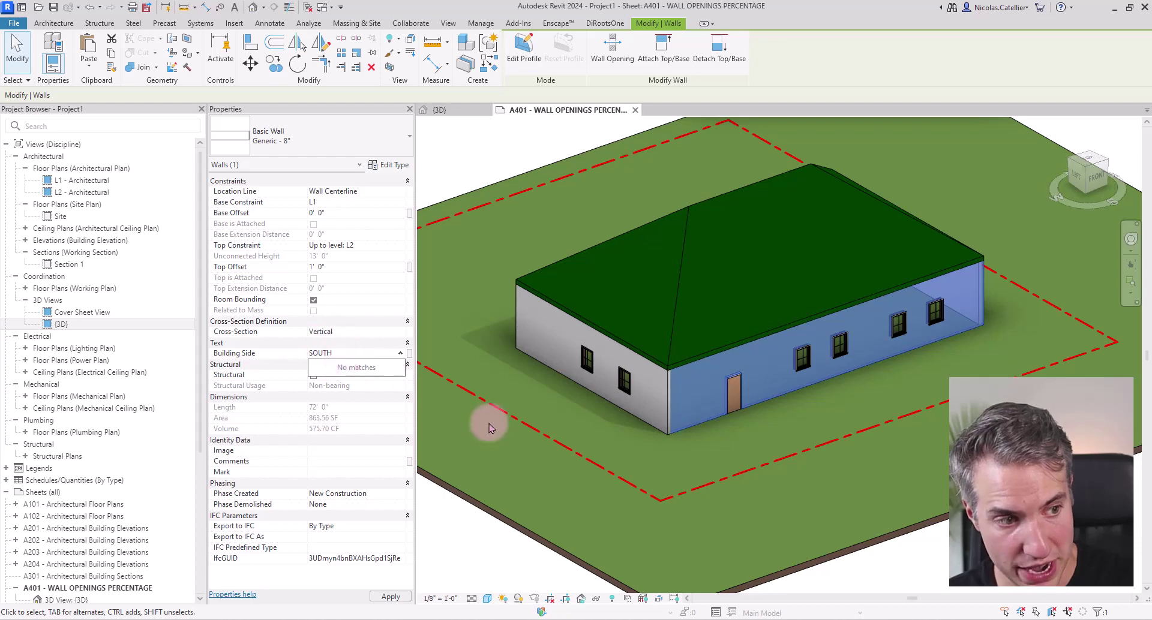
{"action": "left_click", "coordinate": [470, 553]}
{"action": "left_click", "coordinate": [553, 351]}
Step: Set Building Side to EAST on the 44-foot side wall
{"action": "left_click", "coordinate": [553, 351]}
{"action": "left_click", "coordinate": [343, 350]}
{"action": "left_click", "coordinate": [985, 298]}
{"action": "left_click", "coordinate": [325, 354]}
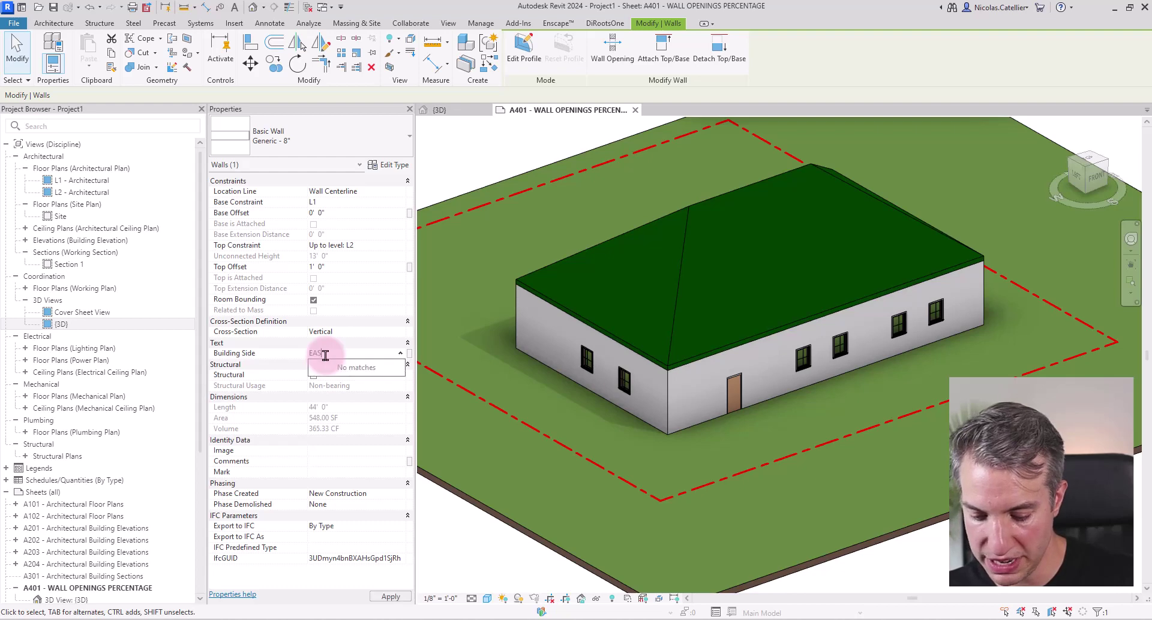
{"action": "type", "text": "EAST"}
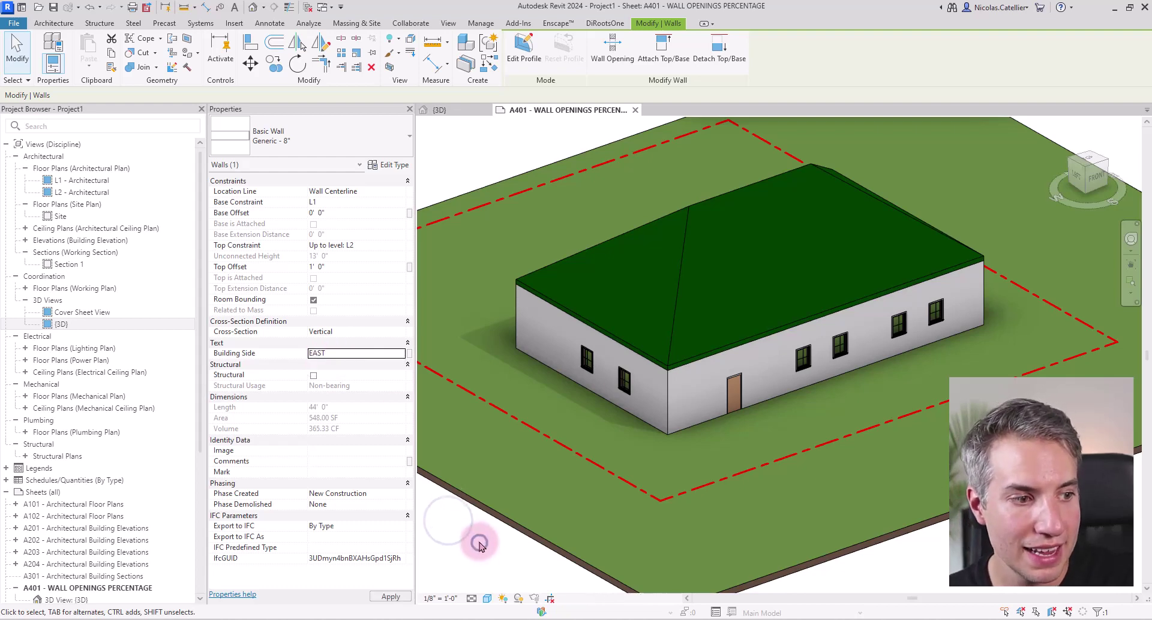
{"action": "left_click", "coordinate": [492, 533]}
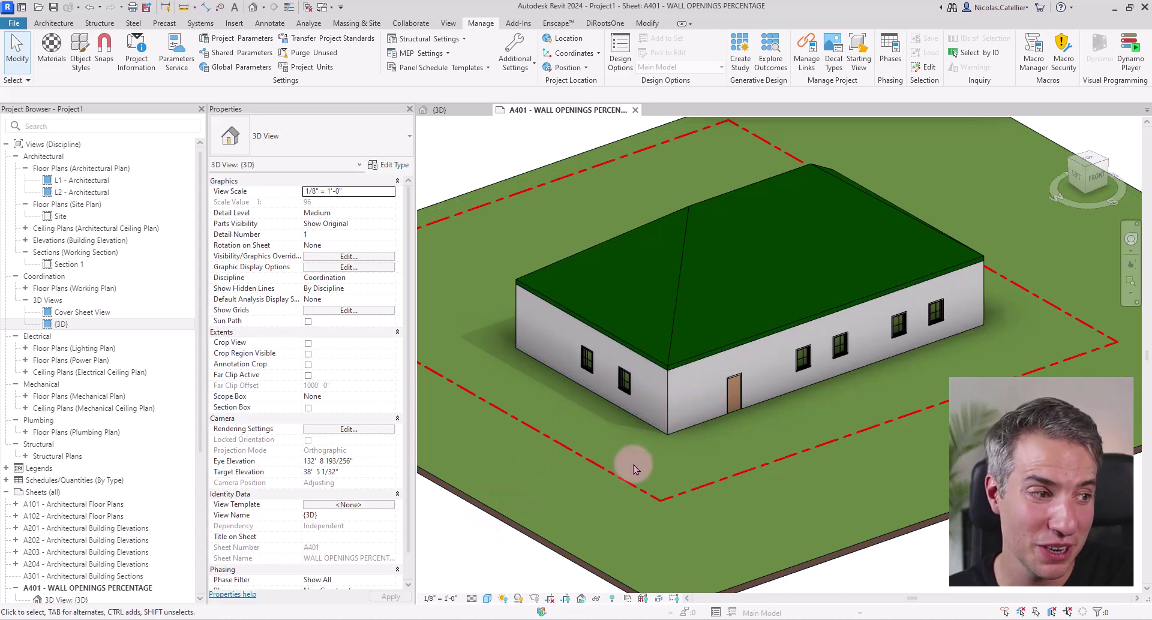
{"action": "scroll", "coordinate": [643, 465], "scroll_direction": "down", "scroll_amount": 3}
{"action": "scroll", "coordinate": [563, 450], "scroll_direction": "up", "scroll_amount": 3}
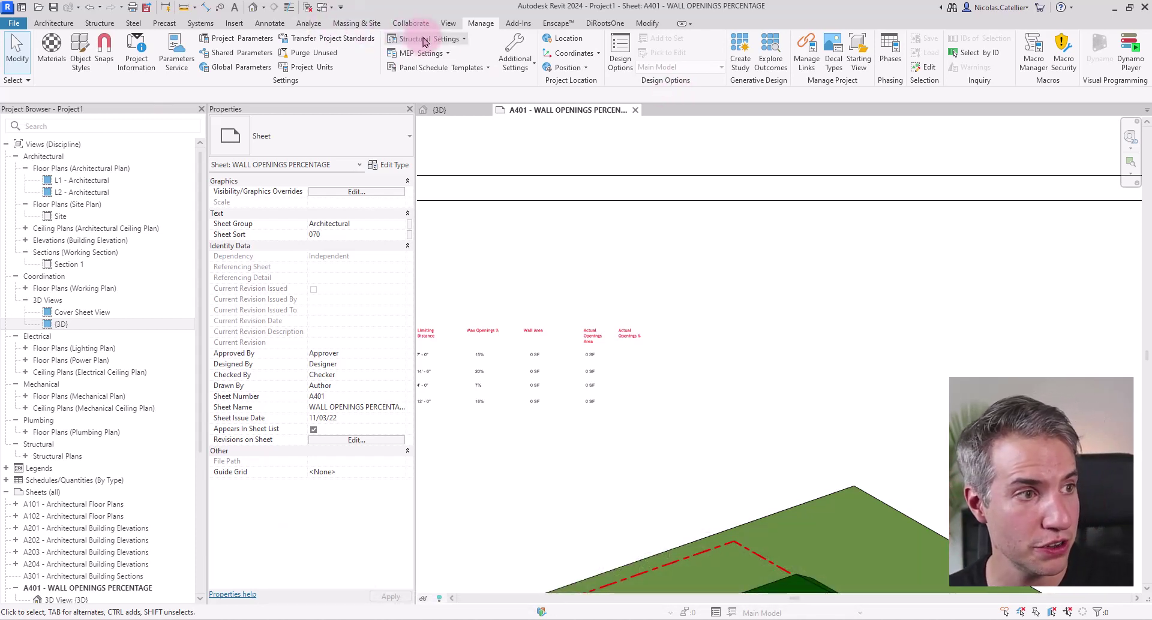
Step: Create a new Note Block schedule for the GEN_ANNOTATION-TEST family
{"action": "left_click", "coordinate": [447, 23]}
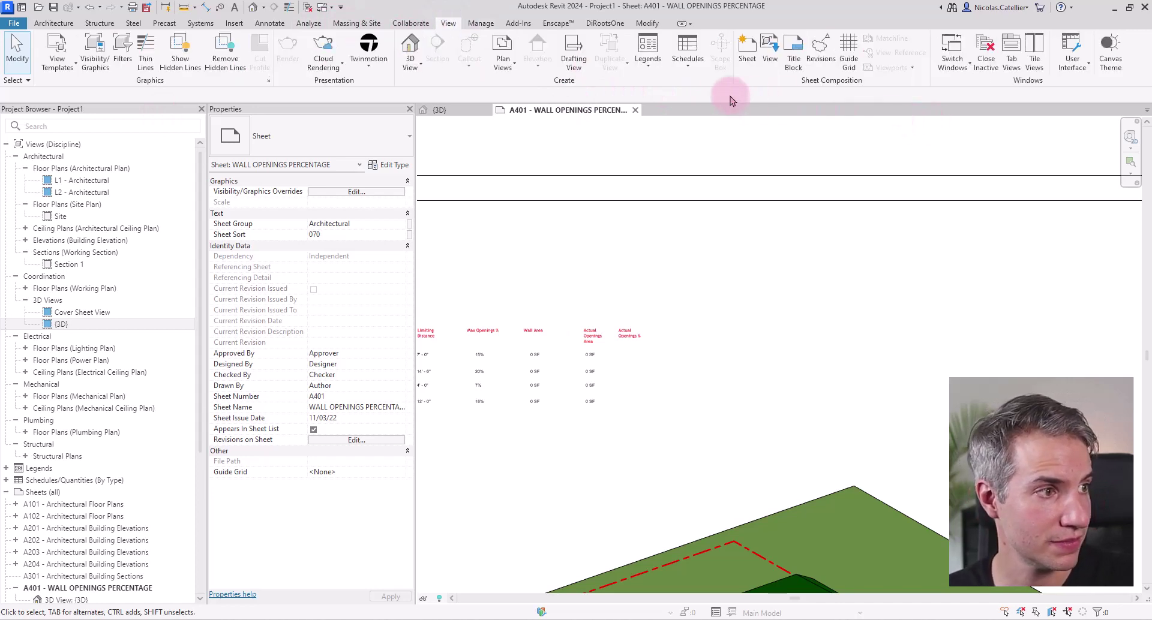
{"action": "left_click", "coordinate": [690, 73]}
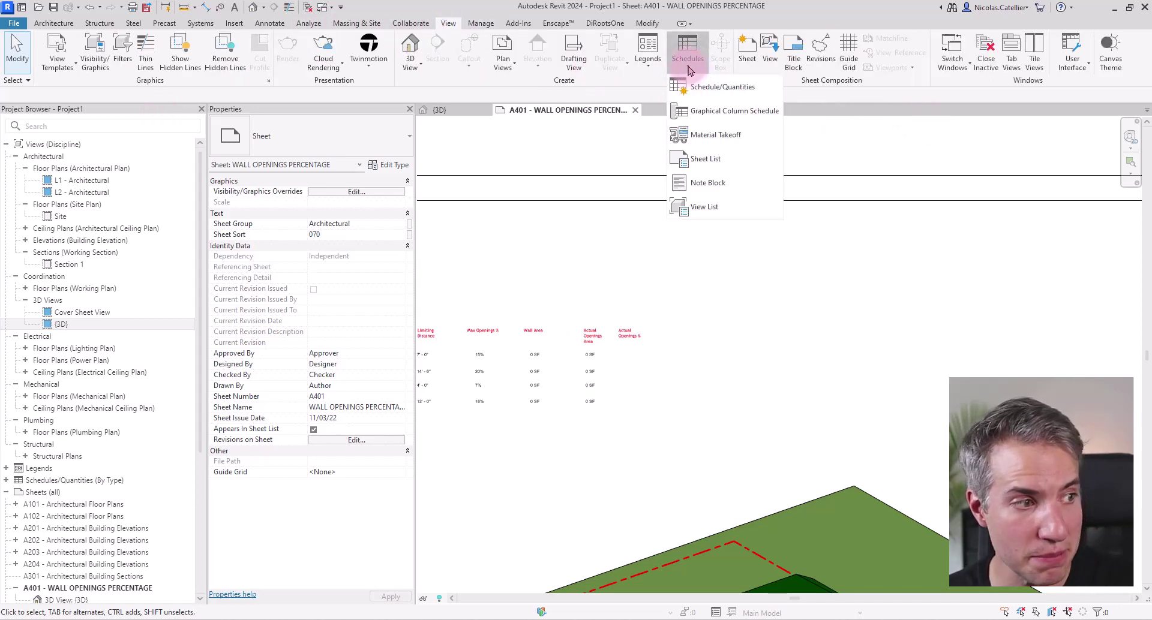
{"action": "left_click", "coordinate": [720, 183]}
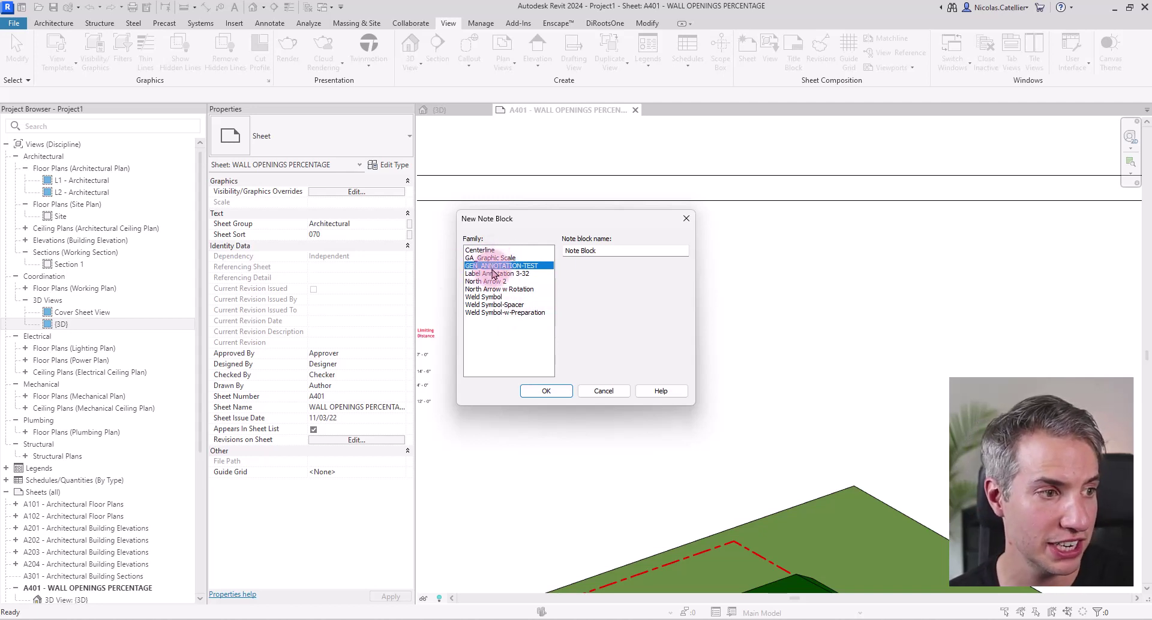
{"action": "left_click", "coordinate": [539, 396]}
{"action": "left_click", "coordinate": [577, 246]}
Step: Add Building Side, Limiting Distance, Max Openings, Wall Area and Wall Openings as schedule fields, then begin a calculated value
{"action": "left_click", "coordinate": [578, 246]}
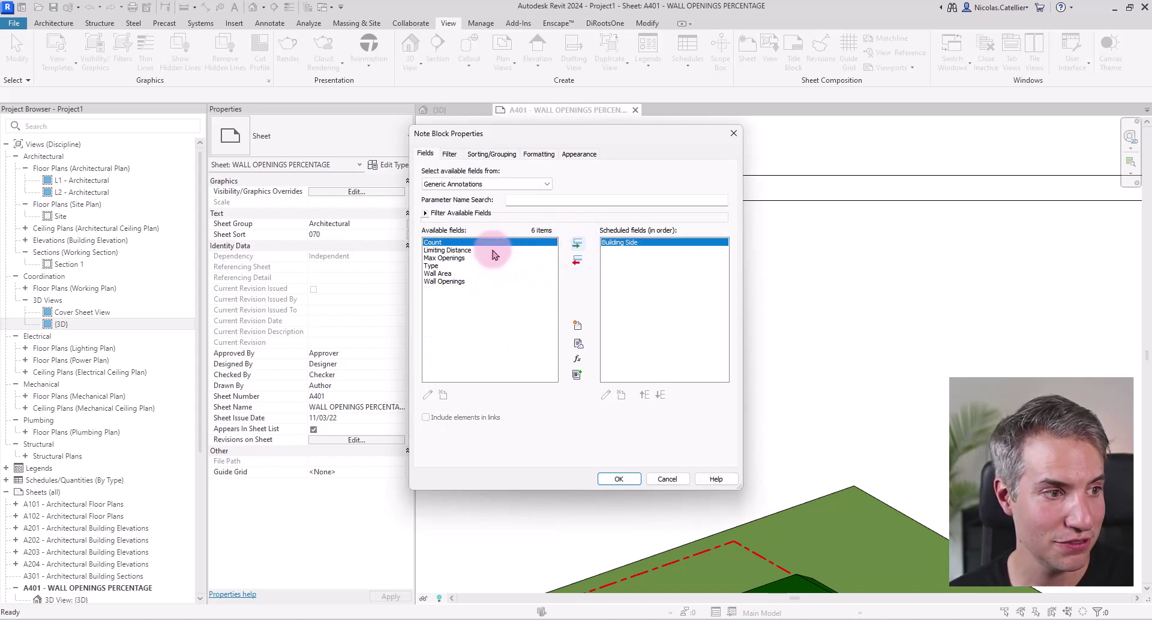
{"action": "left_click", "coordinate": [518, 253]}
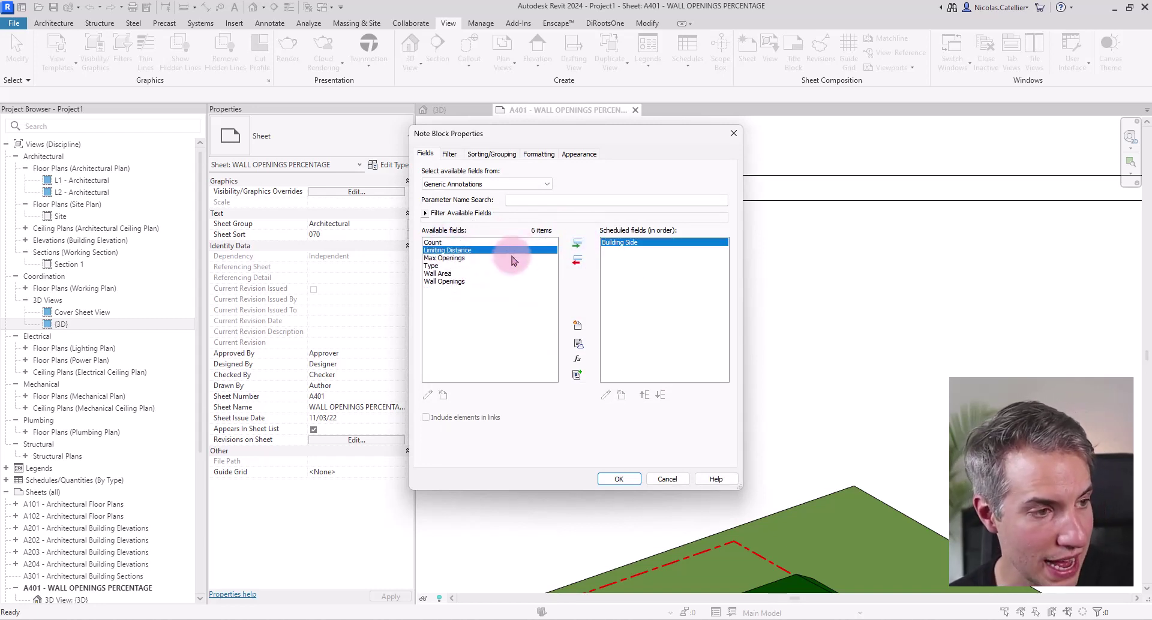
{"action": "left_click", "coordinate": [577, 246]}
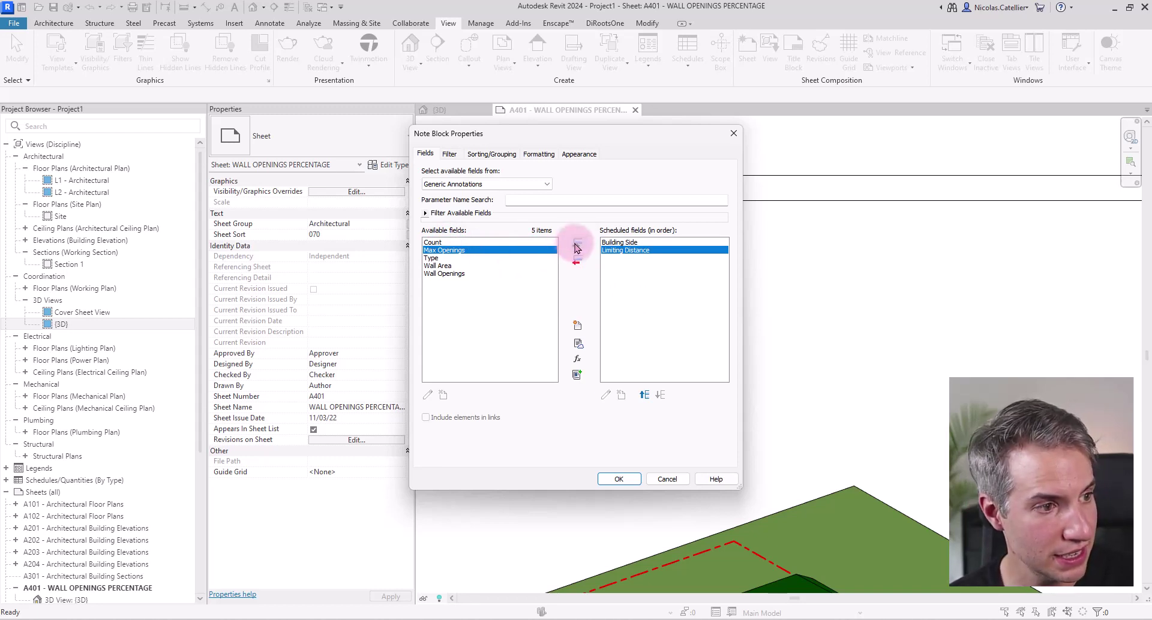
{"action": "left_click", "coordinate": [577, 246]}
{"action": "left_click", "coordinate": [474, 258]}
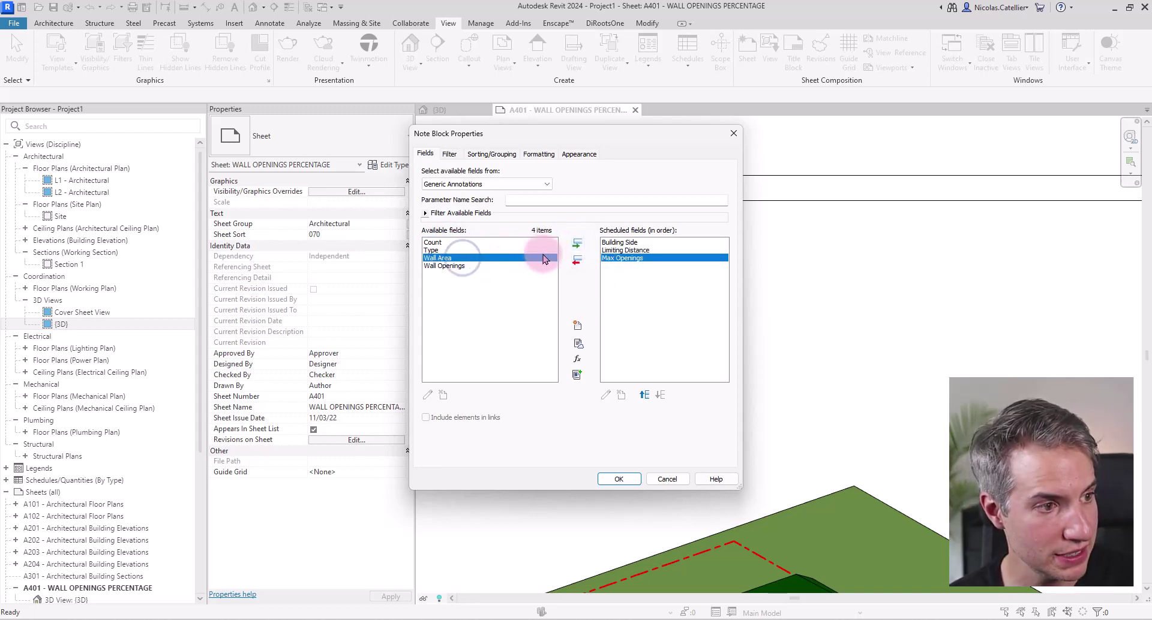
{"action": "left_click", "coordinate": [576, 246]}
{"action": "left_click", "coordinate": [473, 258]}
{"action": "left_click", "coordinate": [576, 246]}
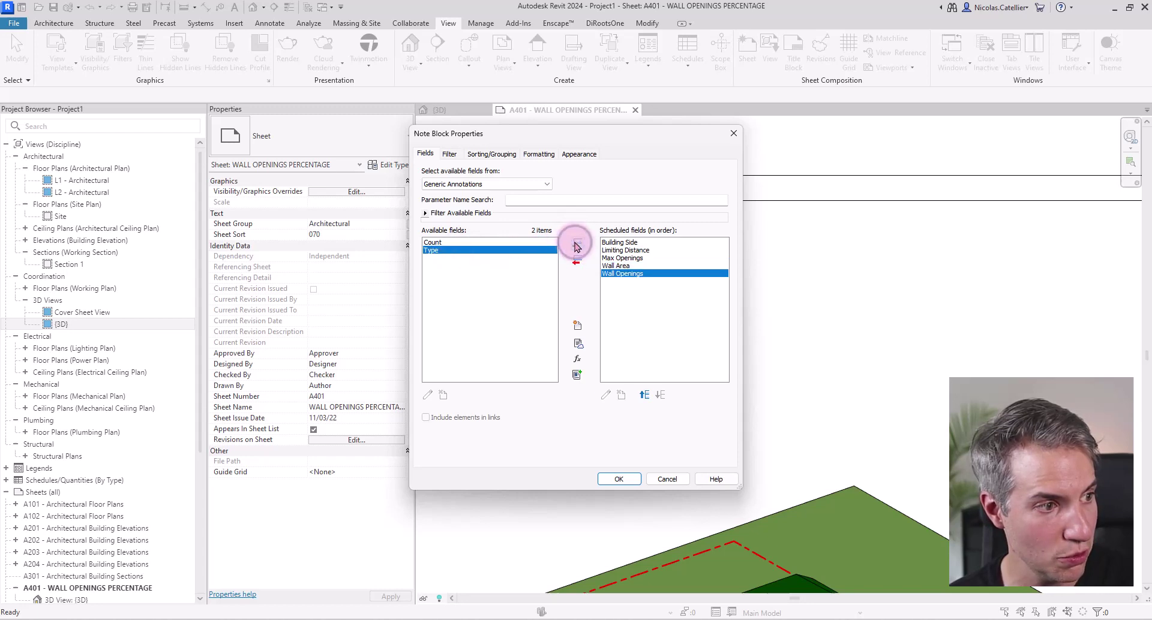
{"action": "left_click", "coordinate": [578, 360]}
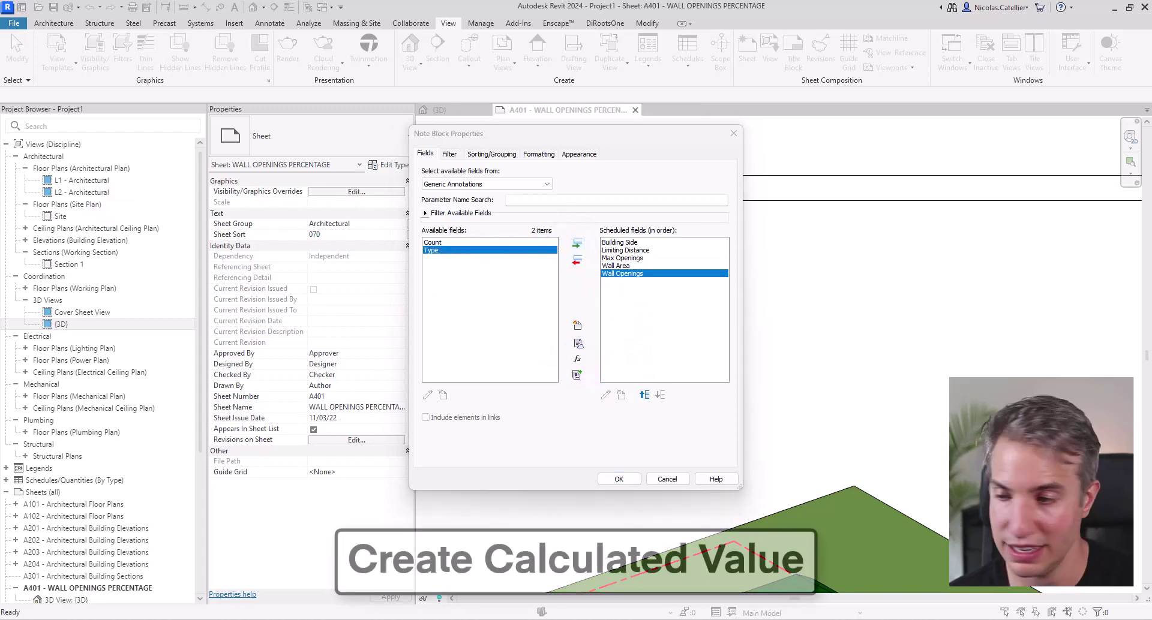
Step: Build the formula Wall Openings/Wall Area/1, name it Actual Percentage, and apply it to the schedule
{"action": "left_click_drag", "start_coordinate": [342, 336], "coordinate": [353, 253]}
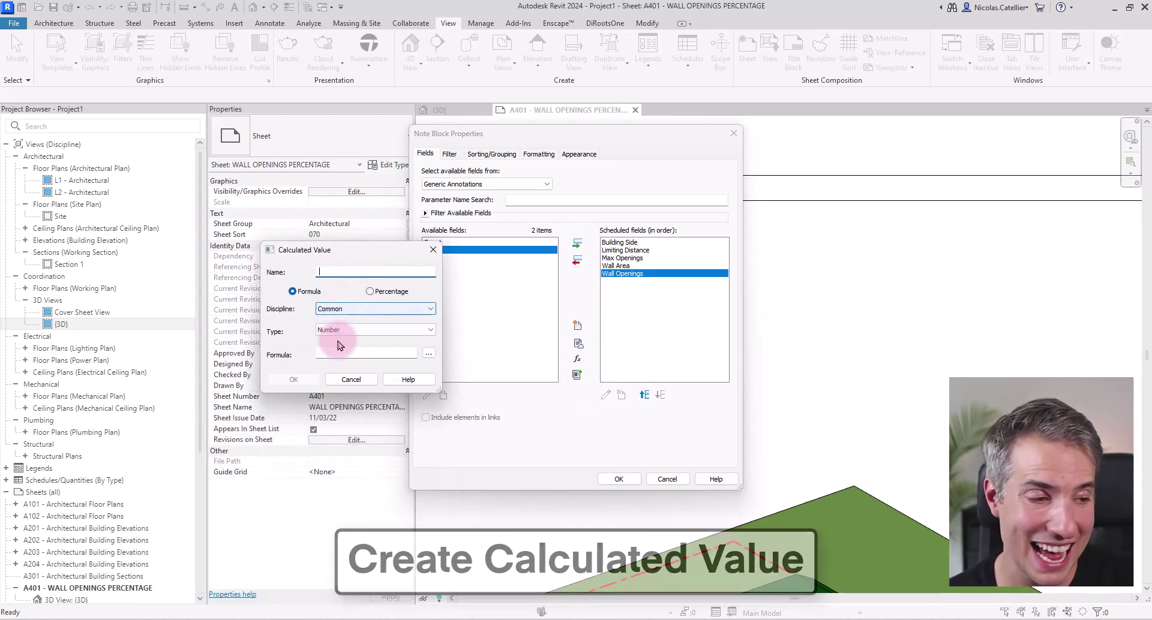
{"action": "left_click", "coordinate": [428, 354]}
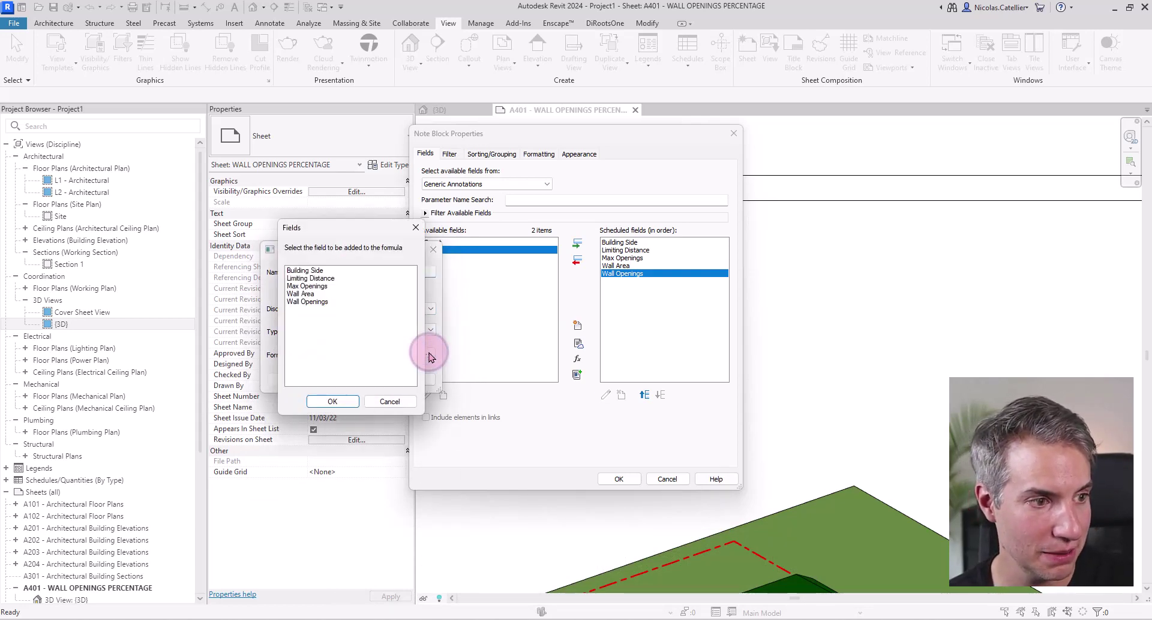
{"action": "left_click", "coordinate": [318, 293]}
{"action": "left_click", "coordinate": [324, 400]}
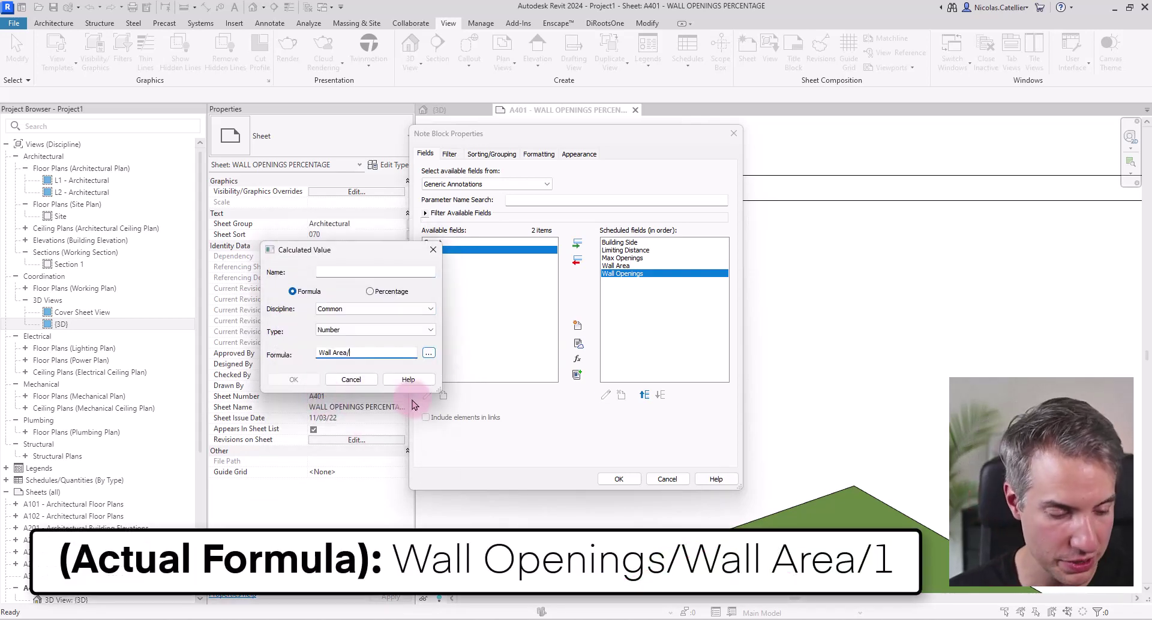
{"action": "left_click", "coordinate": [428, 352]}
{"action": "left_click", "coordinate": [332, 402]}
{"action": "type", "text": "/1"}
{"action": "left_click", "coordinate": [340, 271]}
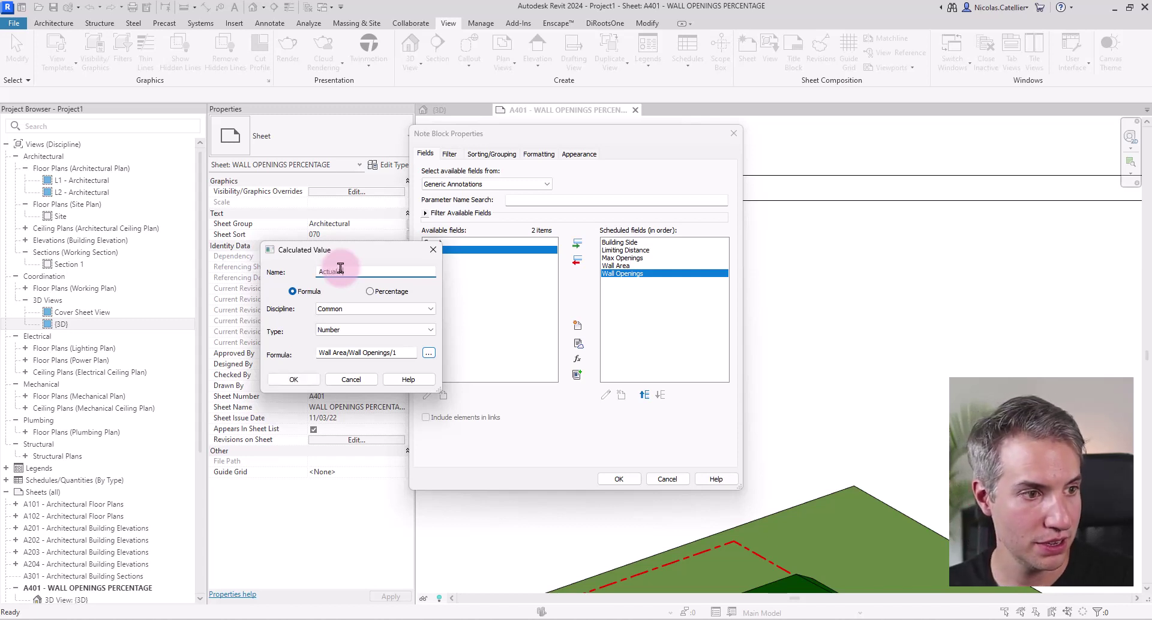
{"action": "type", "text": "Actual Percentage"}
{"action": "left_click", "coordinate": [294, 379]}
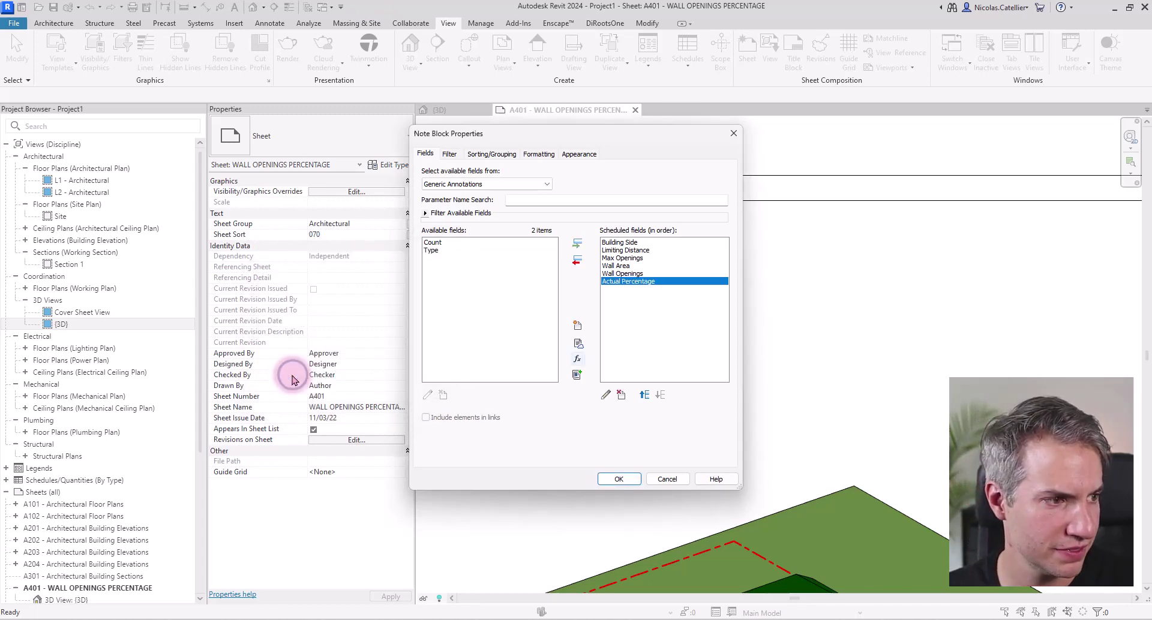
{"action": "left_click", "coordinate": [618, 479]}
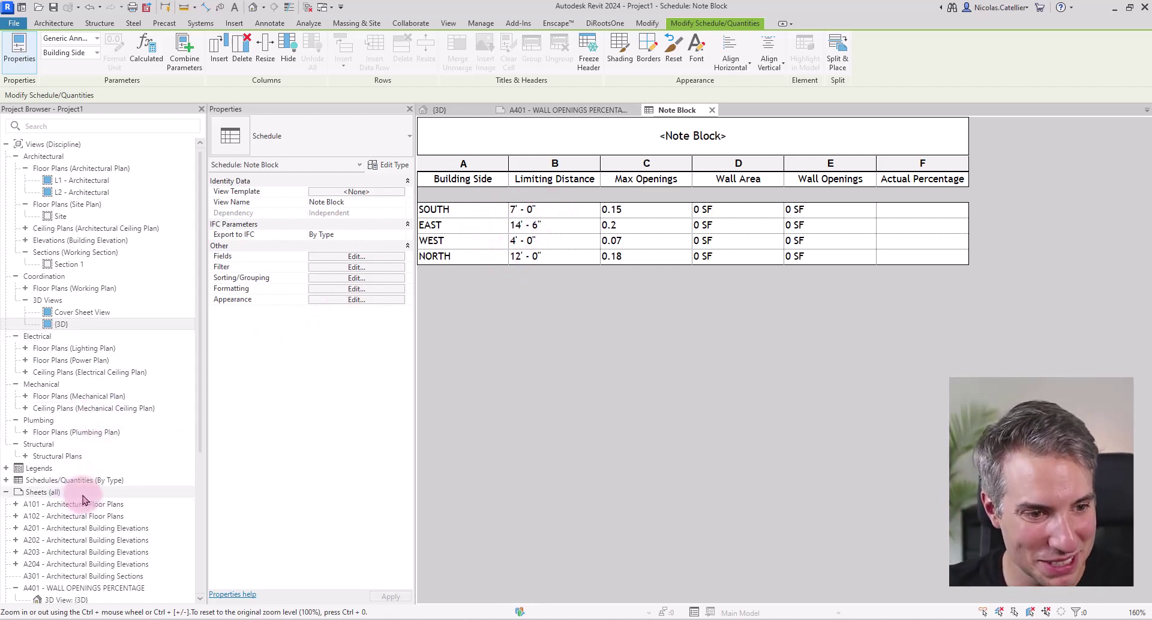
Step: Drag the Note Block schedule from Schedules/Quantities onto sheet A401 above the red table
{"action": "scroll", "coordinate": [84, 486], "scroll_direction": "down", "scroll_amount": 5}
{"action": "left_click", "coordinate": [7, 301]}
{"action": "left_click", "coordinate": [16, 336]}
{"action": "scroll", "coordinate": [36, 312], "scroll_direction": "down", "scroll_amount": 3}
{"action": "left_click", "coordinate": [67, 265]}
{"action": "left_click_drag", "start_coordinate": [67, 265], "coordinate": [88, 384]}
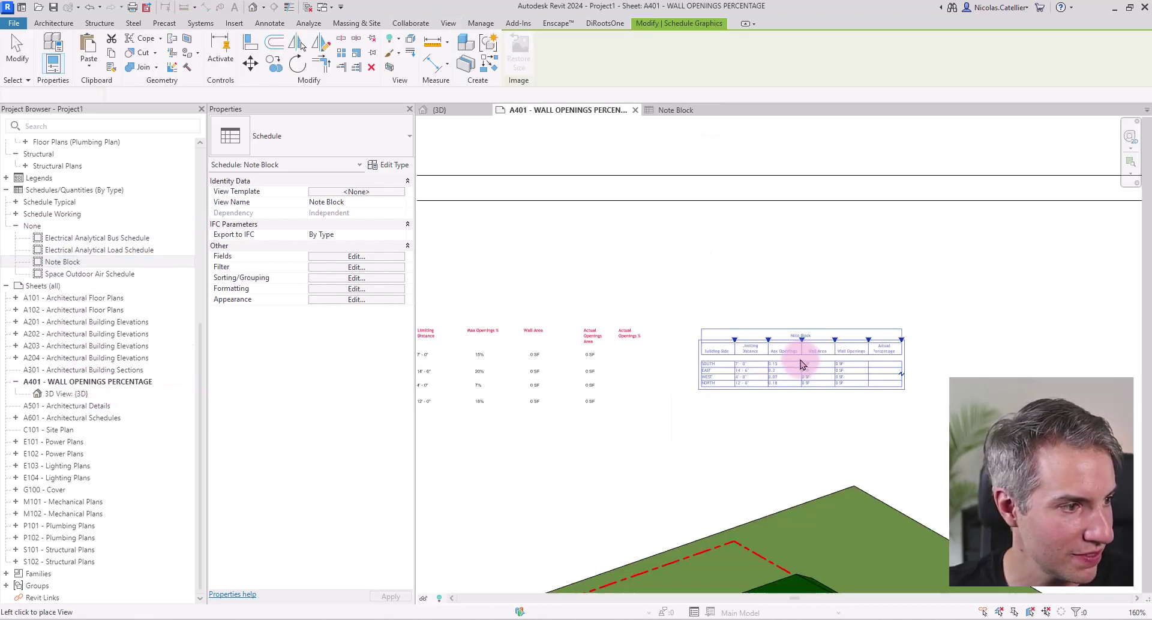
{"action": "left_click", "coordinate": [679, 309]}
{"action": "middle_click_drag", "start_coordinate": [735, 326], "coordinate": [881, 324]}
{"action": "left_click_drag", "start_coordinate": [816, 297], "coordinate": [615, 304]}
Step: Select the WEST and NORTH annotation rows with the schedule, then clear the selection and frame the schedule
{"action": "double_click", "coordinate": [596, 432]}
{"action": "left_click", "coordinate": [851, 288]}
{"action": "double_click", "coordinate": [733, 360]}
{"action": "left_click", "coordinate": [513, 378]}
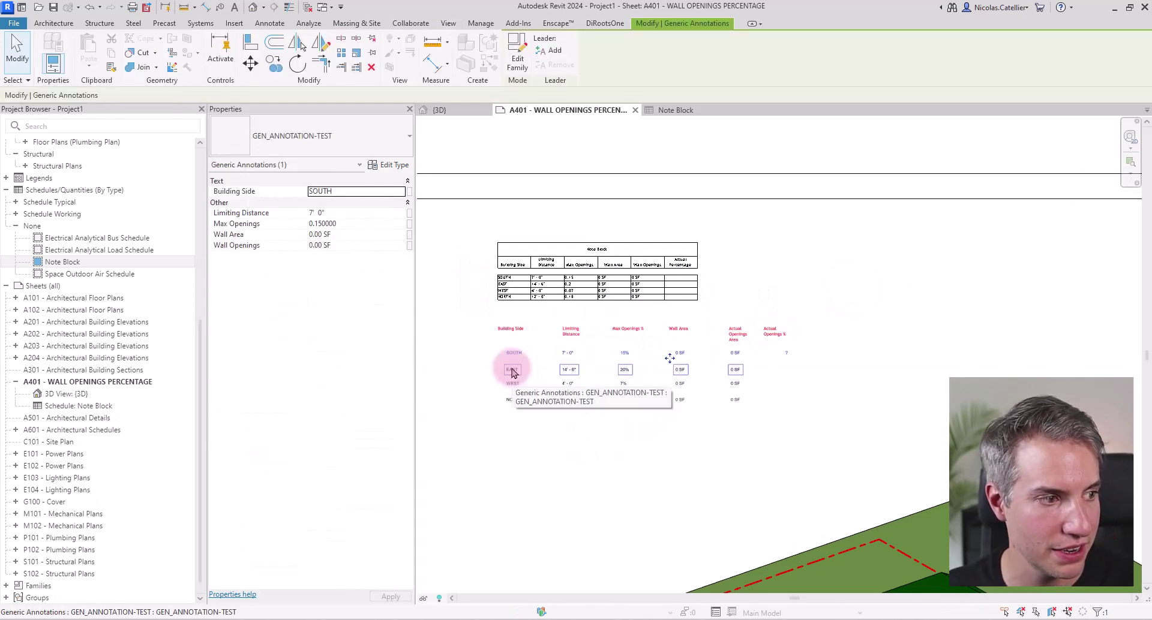
{"action": "left_click", "coordinate": [517, 400], "text": "ctrl"}
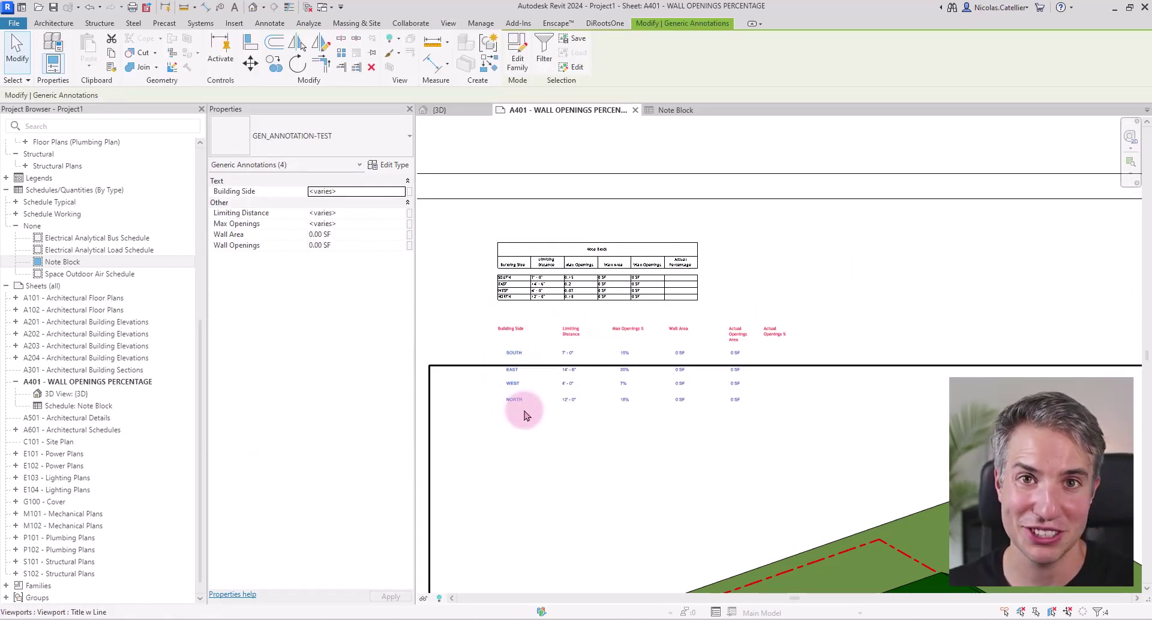
{"action": "left_click", "coordinate": [502, 262], "text": "ctrl"}
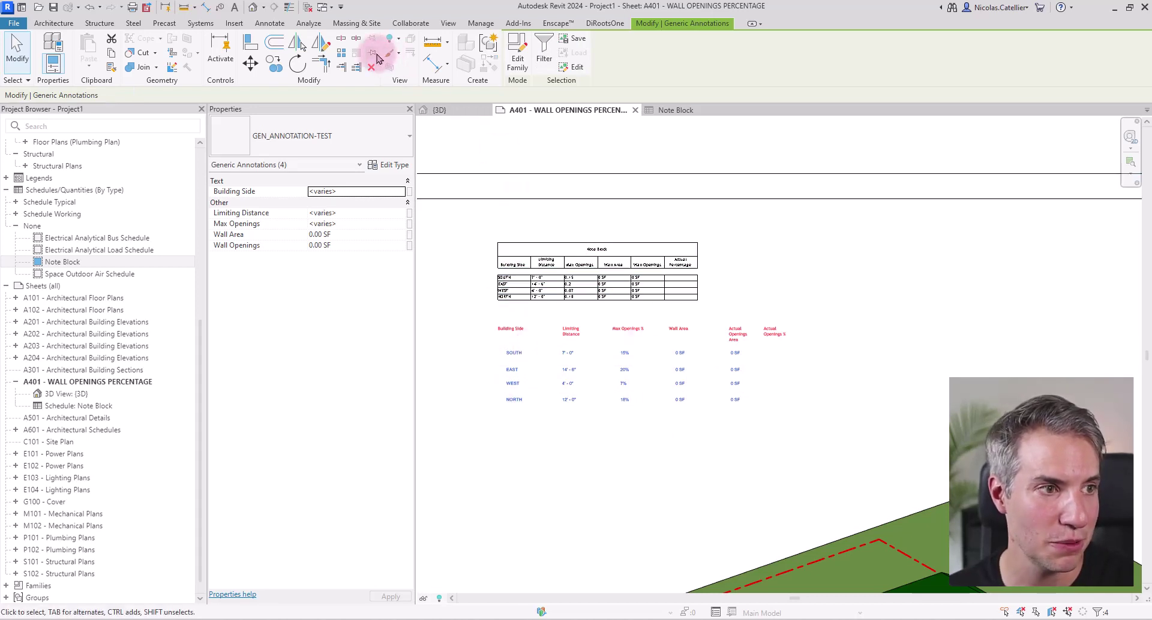
{"action": "left_click", "coordinate": [527, 150]}
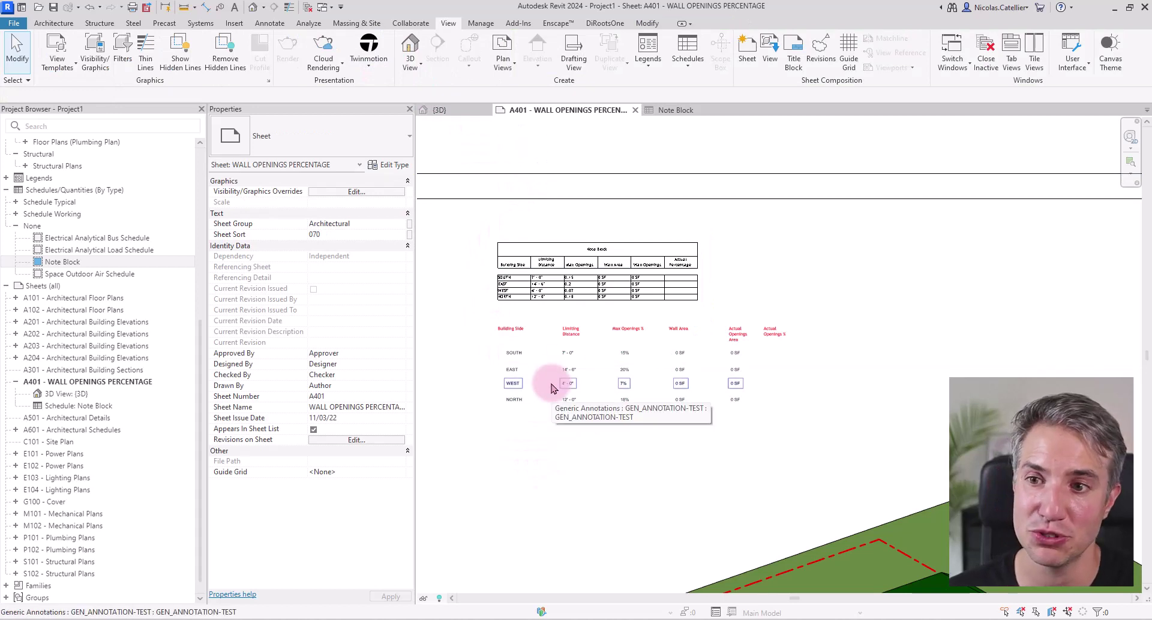
{"action": "scroll", "coordinate": [490, 393], "scroll_direction": "up", "scroll_amount": 2}
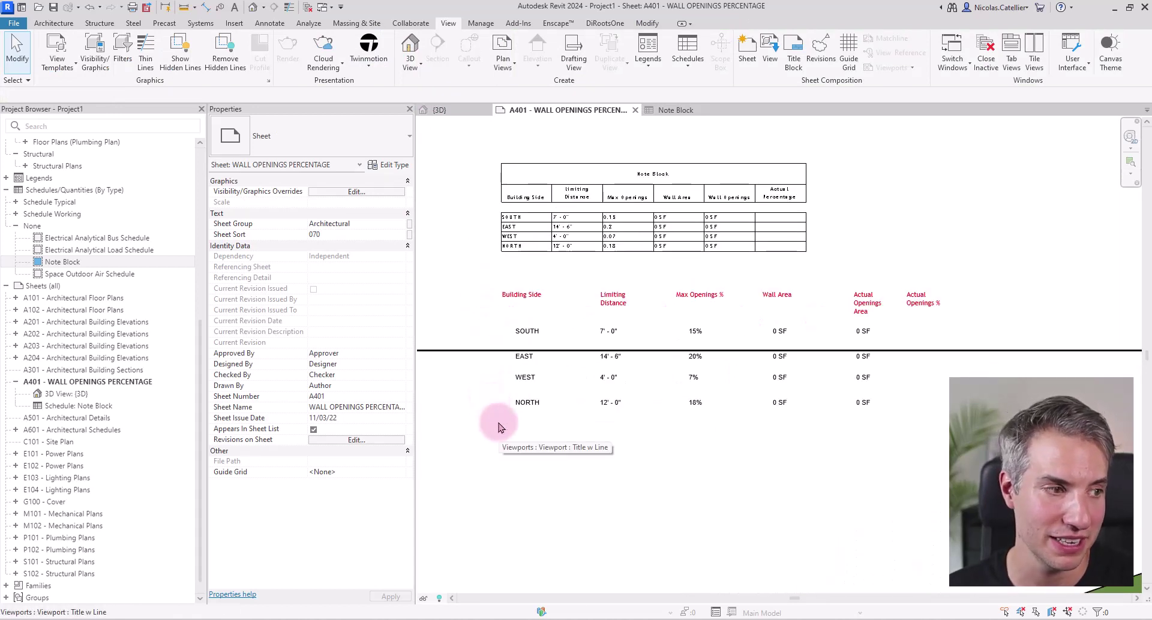
{"action": "scroll", "coordinate": [465, 311], "scroll_direction": "down", "scroll_amount": 2}
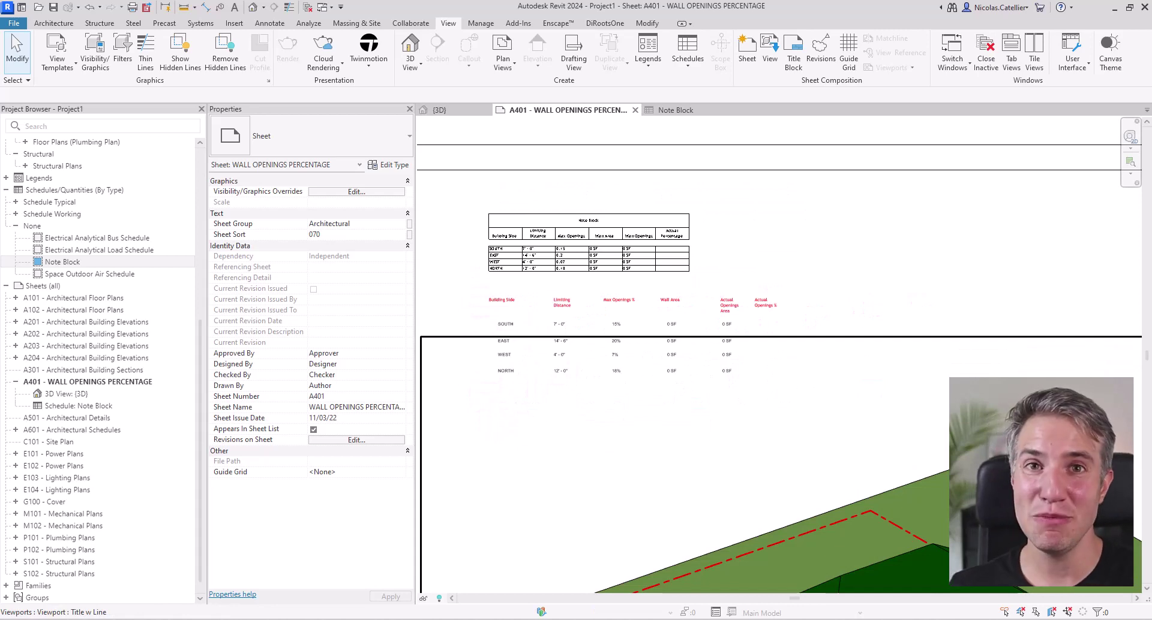
{"action": "scroll", "coordinate": [655, 239], "scroll_direction": "up", "scroll_amount": 3}
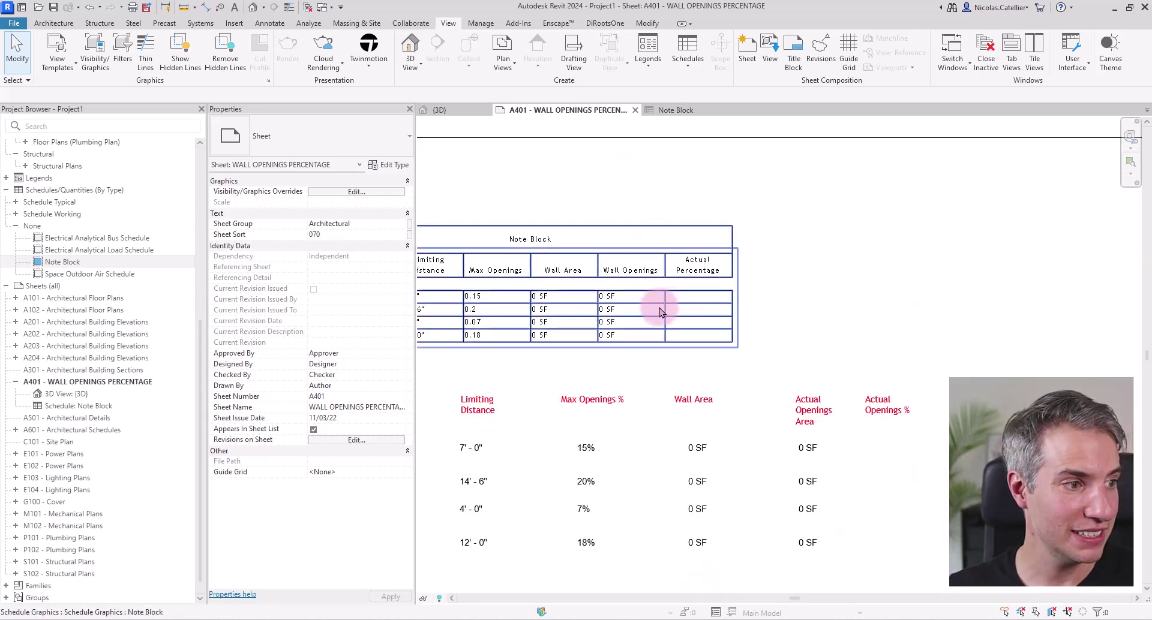
{"action": "middle_click_drag", "start_coordinate": [663, 311], "coordinate": [783, 261]}
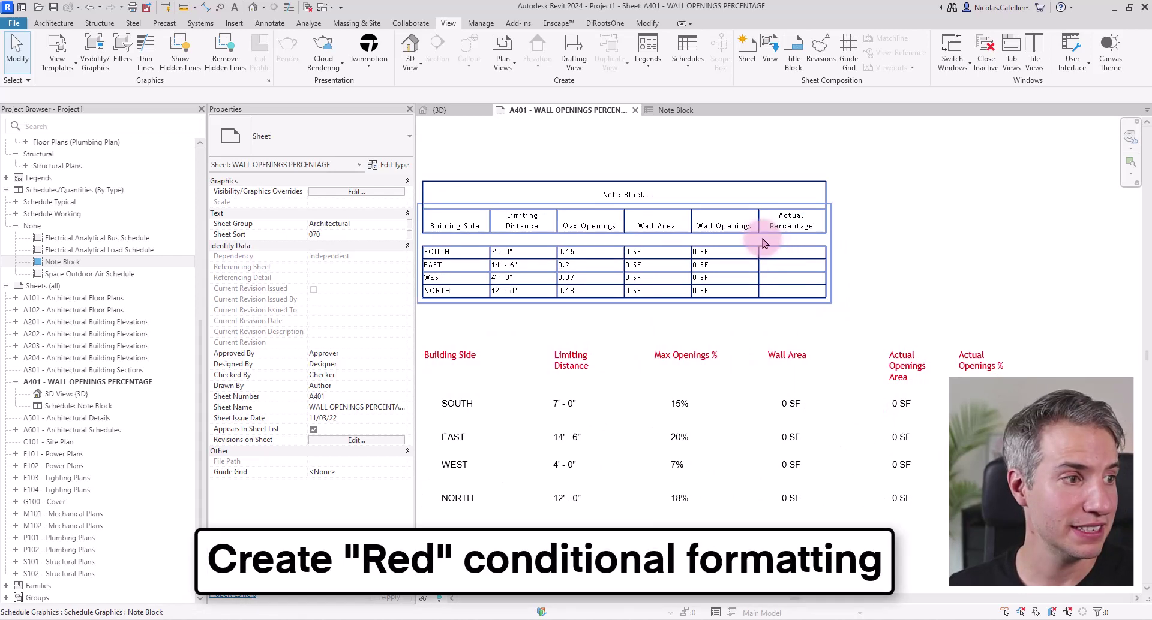
Step: Open the Note Block schedule and add a Test Value field computing Max Openings minus Actual Percentage
{"action": "left_click", "coordinate": [585, 260]}
{"action": "double_click", "coordinate": [585, 261]}
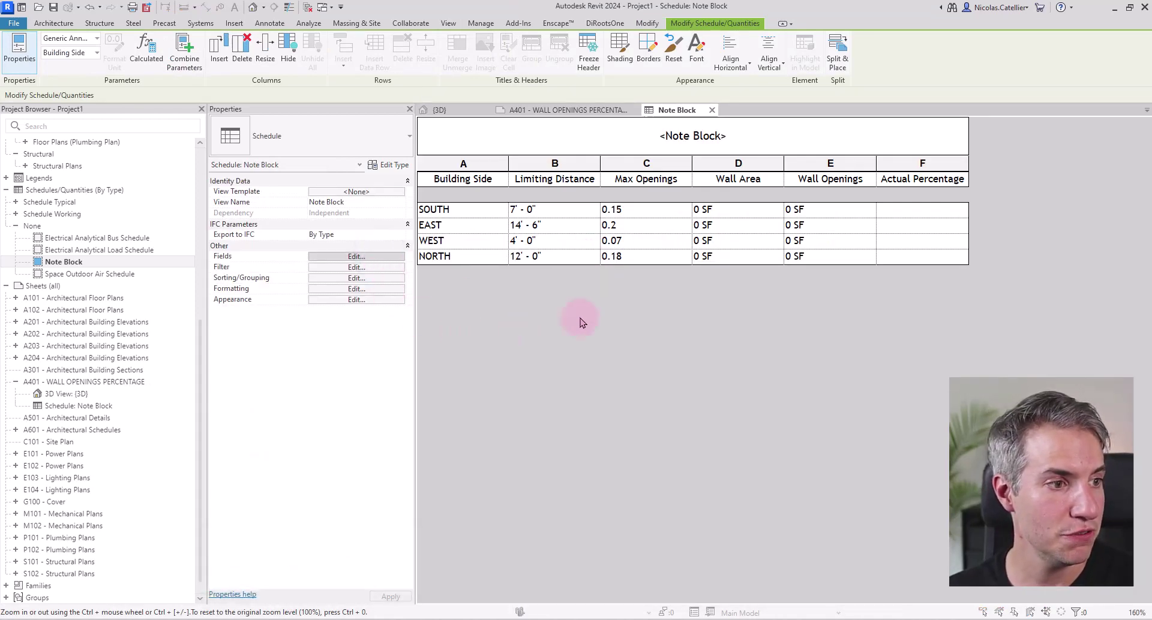
{"action": "left_click", "coordinate": [578, 361]}
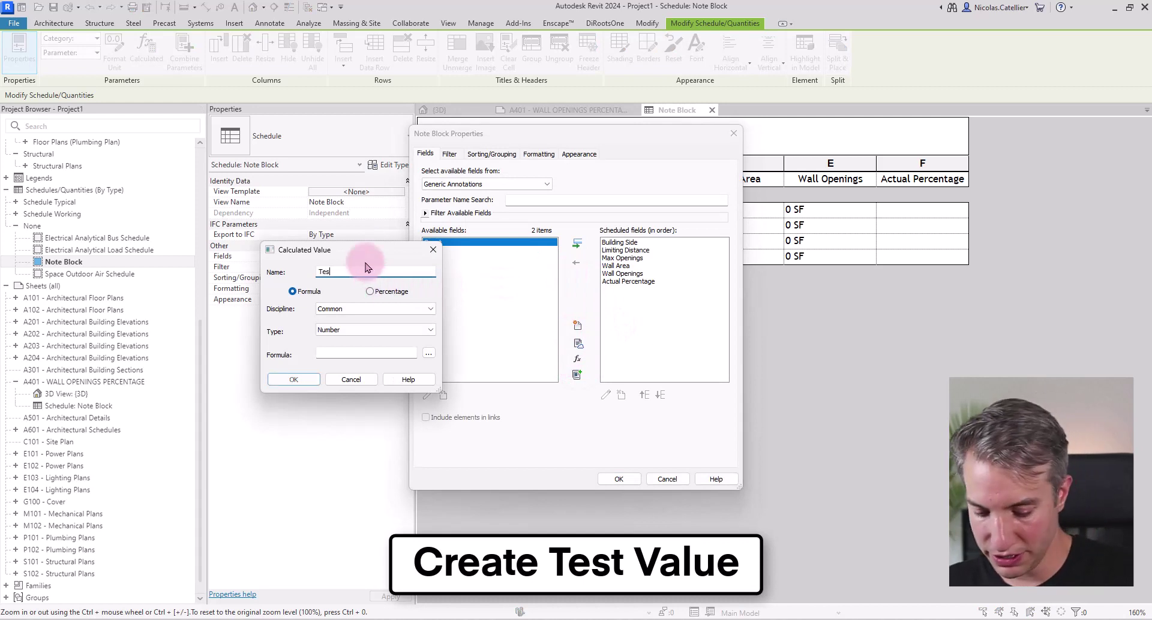
{"action": "type", "text": "Test Value"}
{"action": "left_click", "coordinate": [428, 353]}
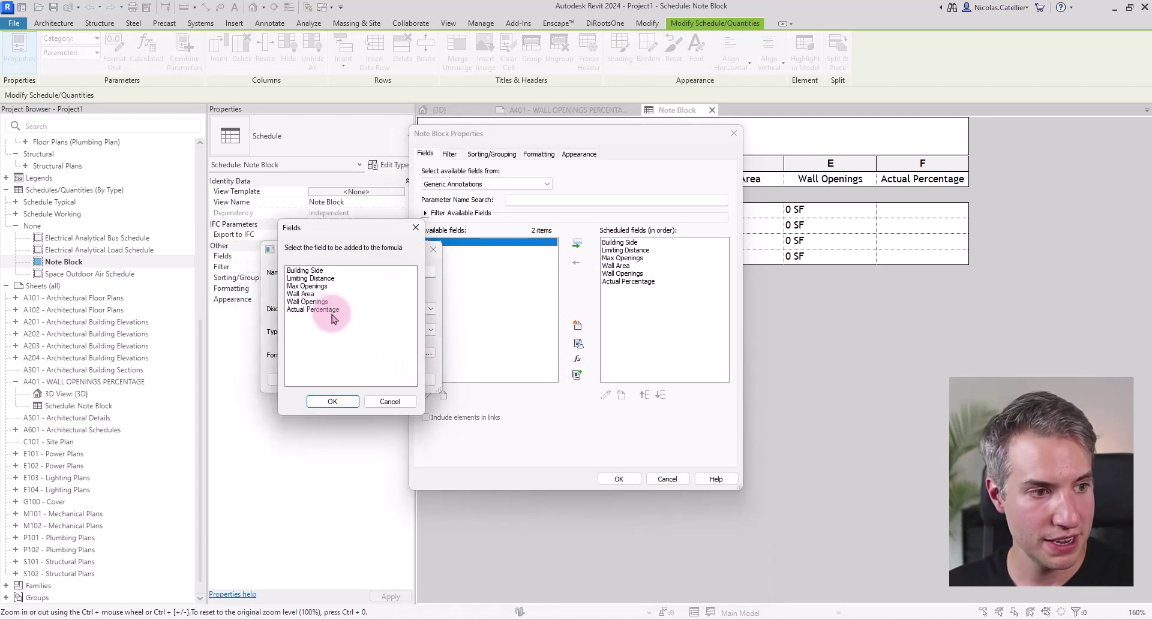
{"action": "left_click", "coordinate": [316, 286]}
{"action": "left_click", "coordinate": [331, 401]}
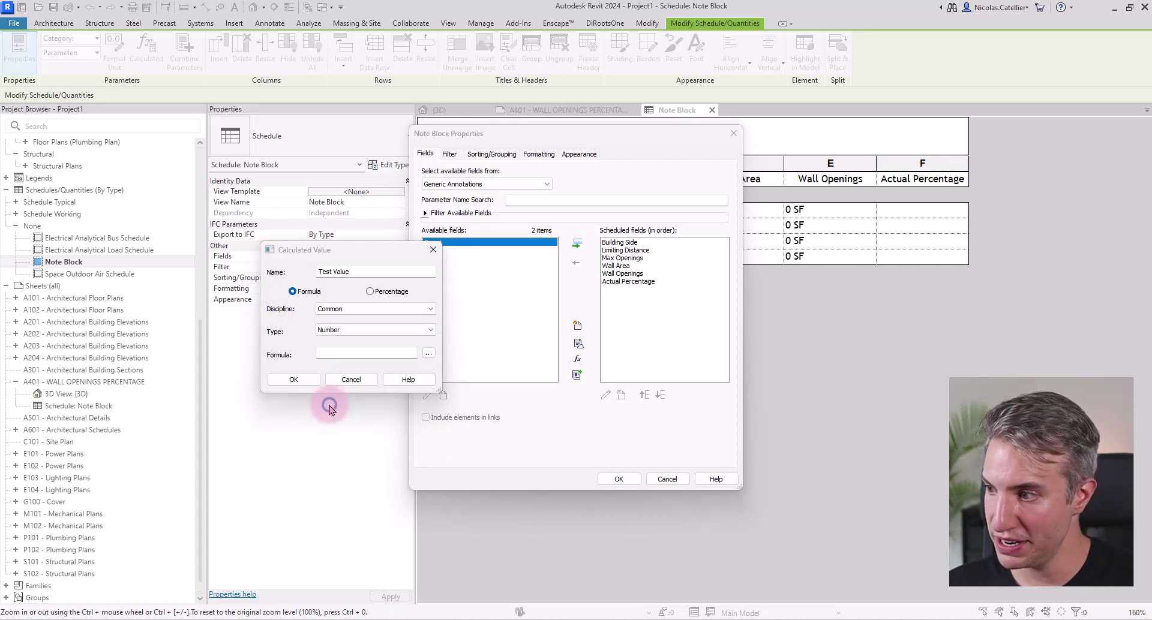
{"action": "left_click", "coordinate": [429, 354]}
{"action": "left_click", "coordinate": [331, 309]}
{"action": "left_click", "coordinate": [331, 402]}
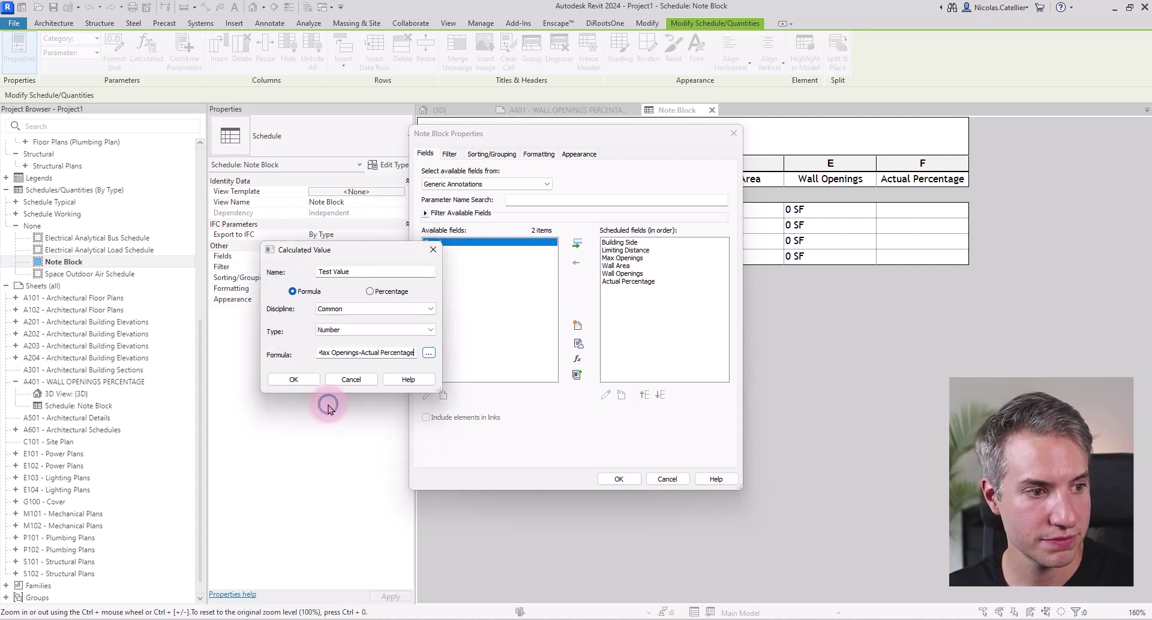
{"action": "left_click", "coordinate": [293, 378]}
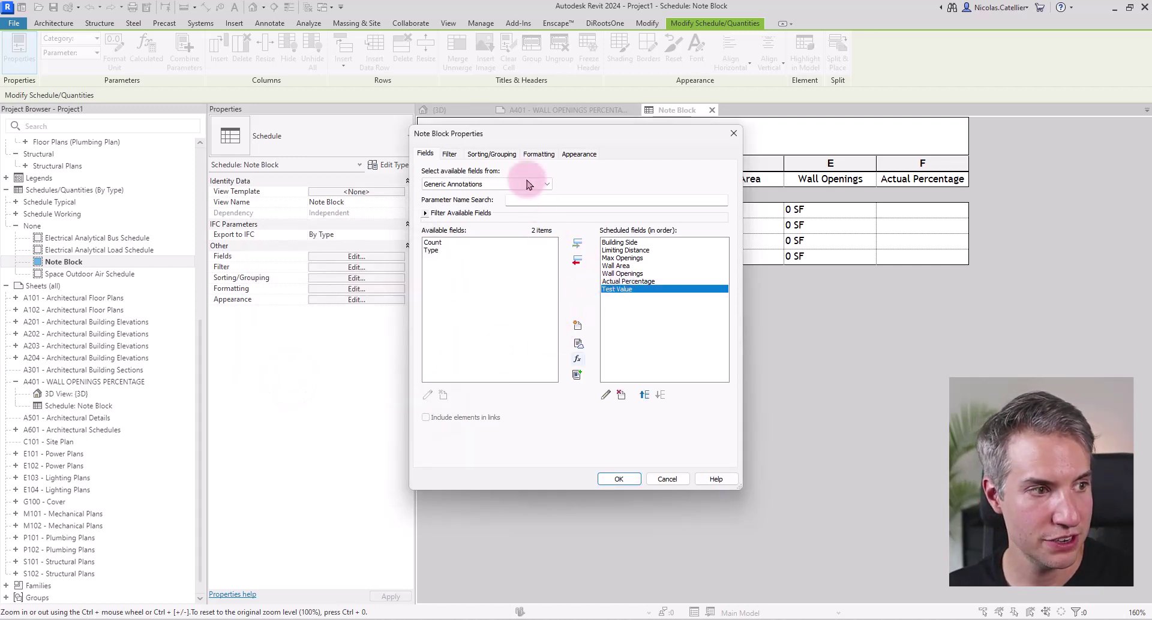
Step: Hide the Test Value field and open conditional formatting for Actual Percentage
{"action": "left_click", "coordinate": [540, 155]}
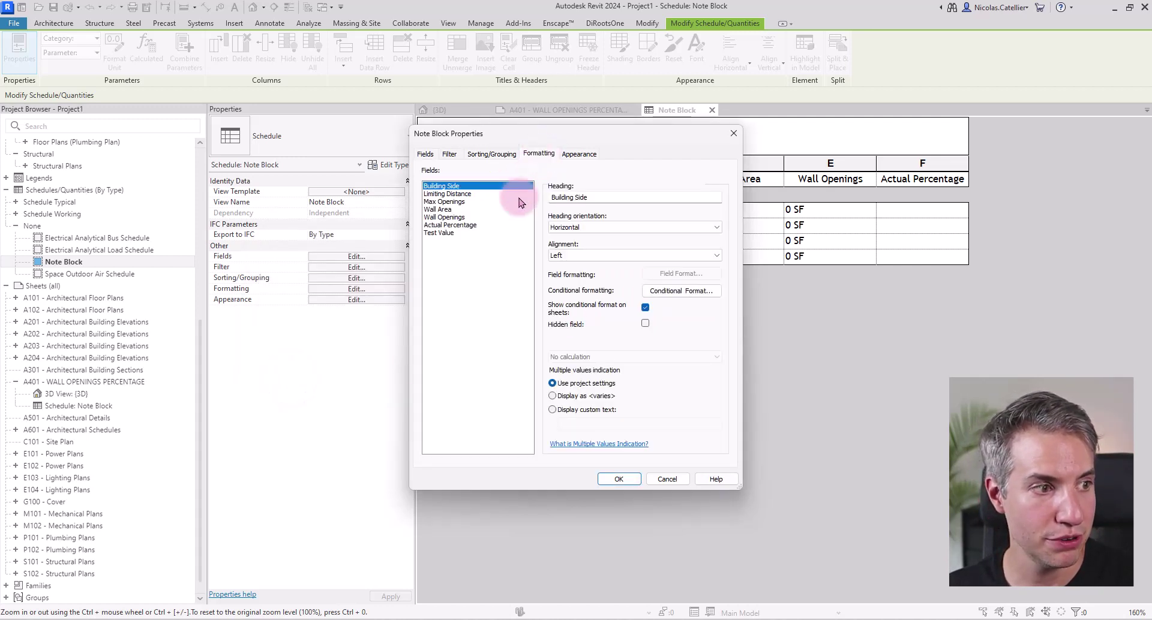
{"action": "left_click", "coordinate": [444, 232]}
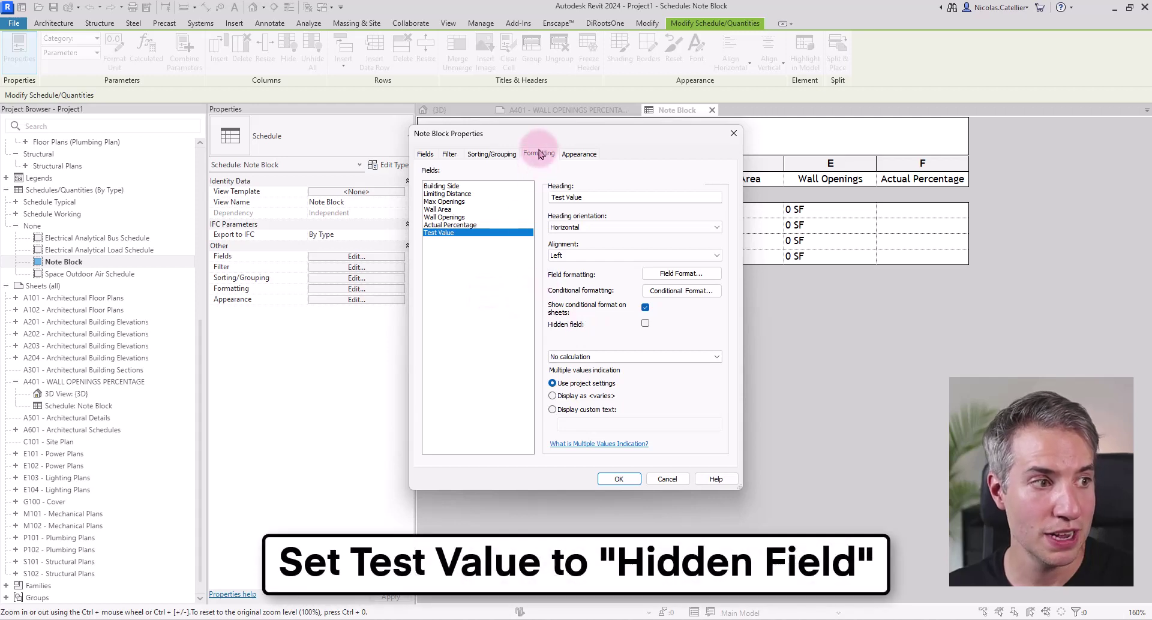
{"action": "left_click", "coordinate": [645, 324]}
{"action": "left_click", "coordinate": [471, 226]}
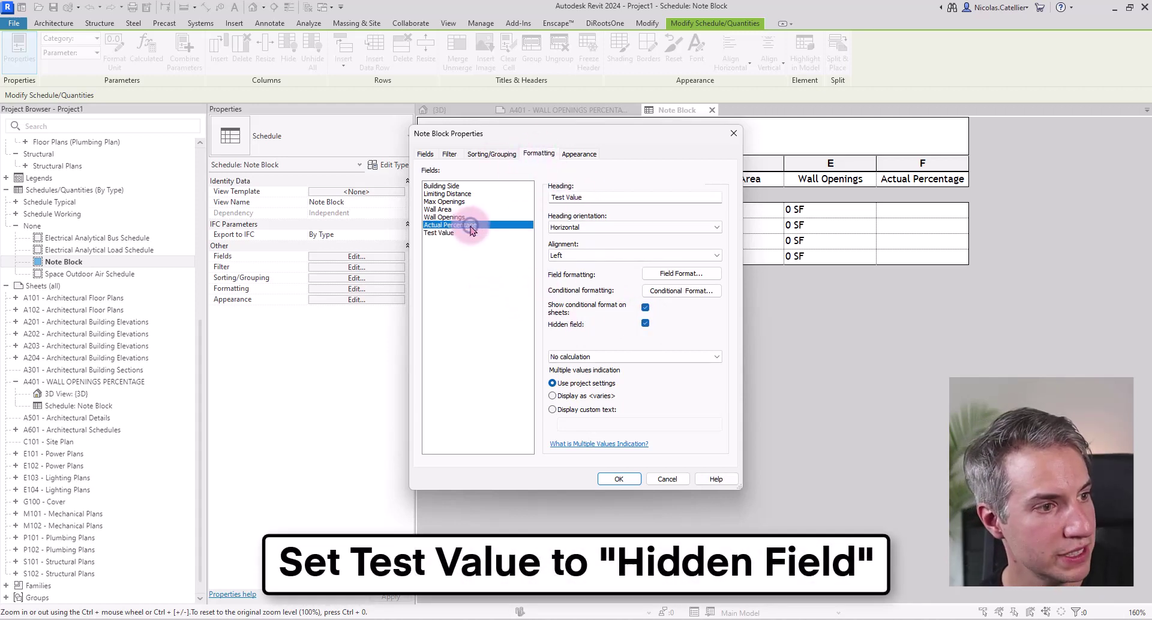
{"action": "left_click", "coordinate": [661, 294]}
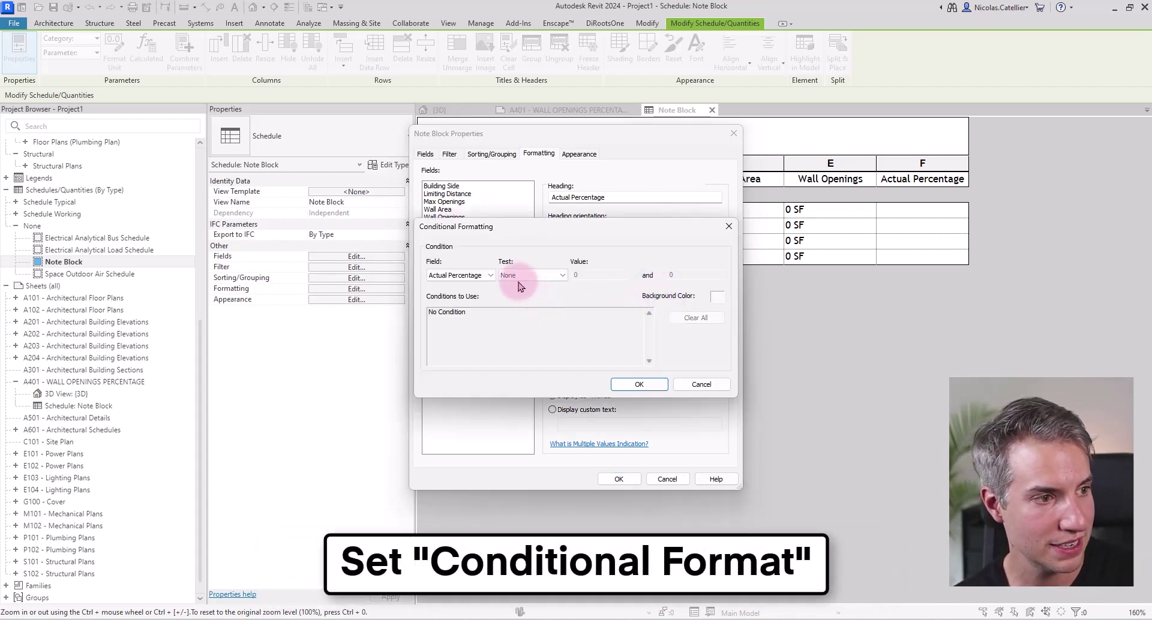
Step: Add a rule giving Actual Percentage a red background when Test Value is less than 0
{"action": "left_click", "coordinate": [471, 276]}
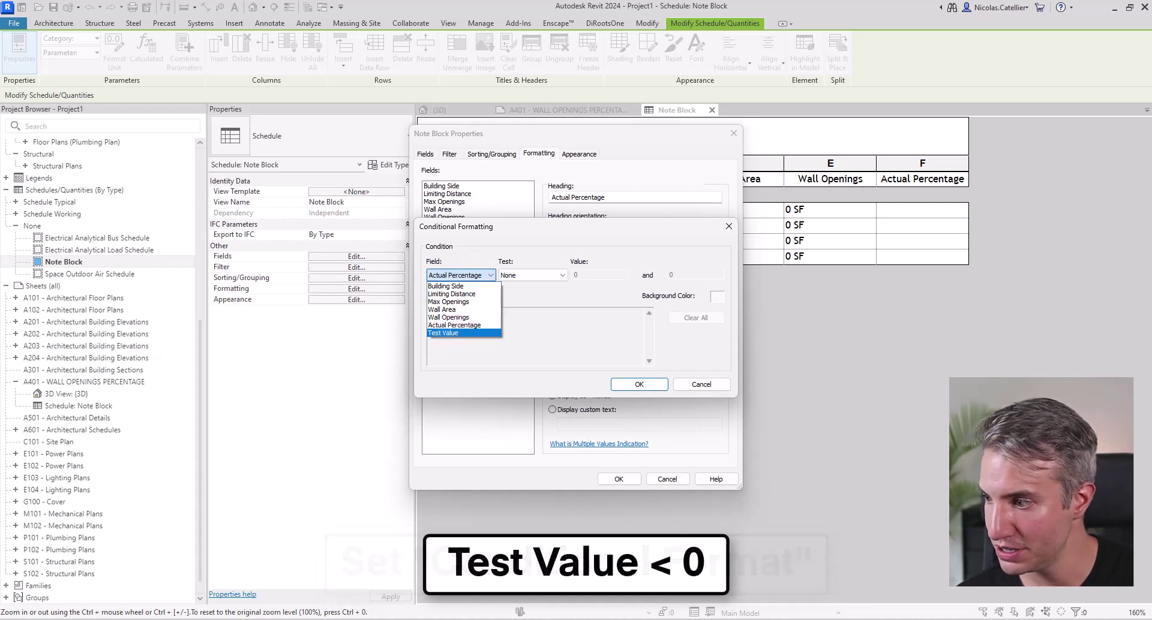
{"action": "left_click", "coordinate": [442, 333]}
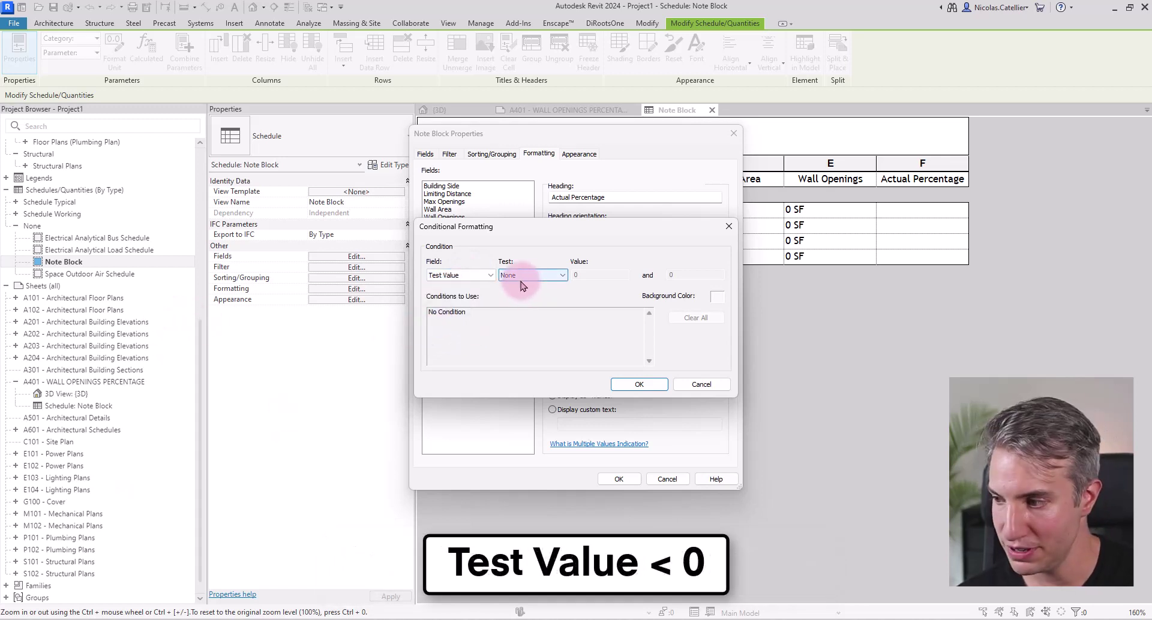
{"action": "left_click", "coordinate": [520, 279]}
{"action": "left_click", "coordinate": [546, 339]}
{"action": "left_click", "coordinate": [716, 296]}
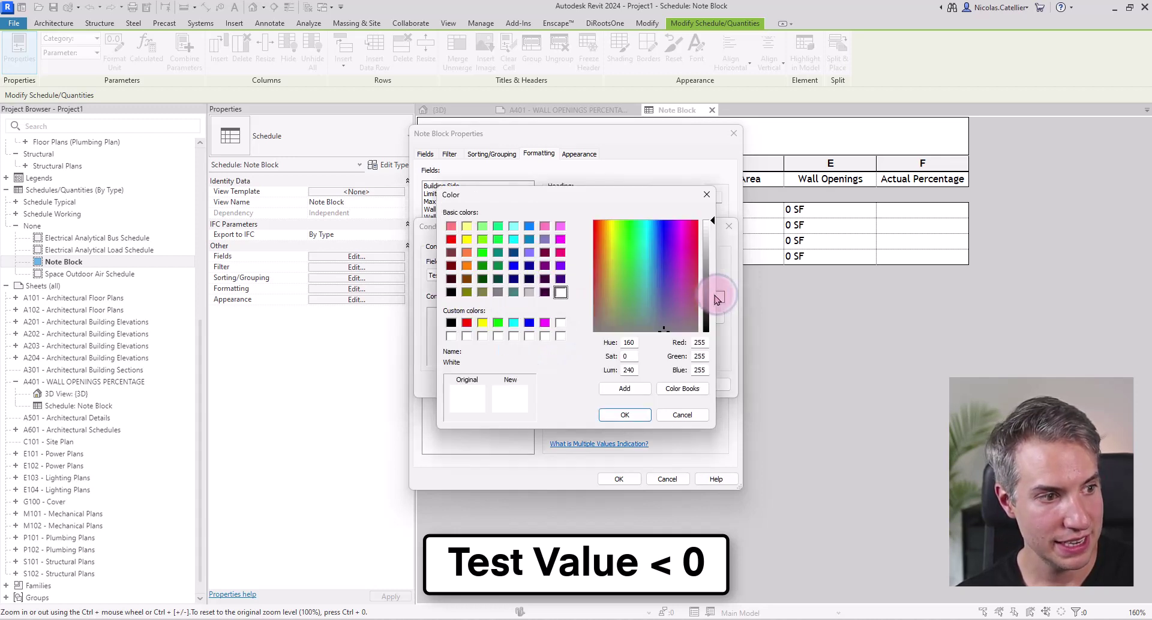
{"action": "left_click", "coordinate": [451, 241]}
{"action": "left_click", "coordinate": [625, 415]}
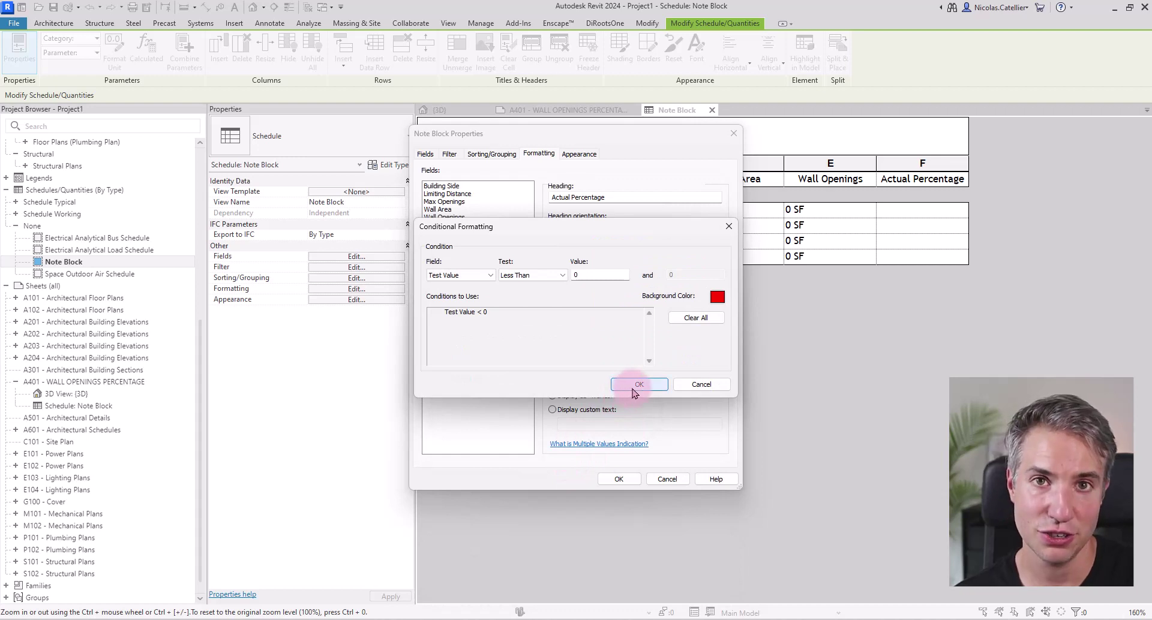
{"action": "left_click_drag", "start_coordinate": [516, 228], "coordinate": [518, 265]}
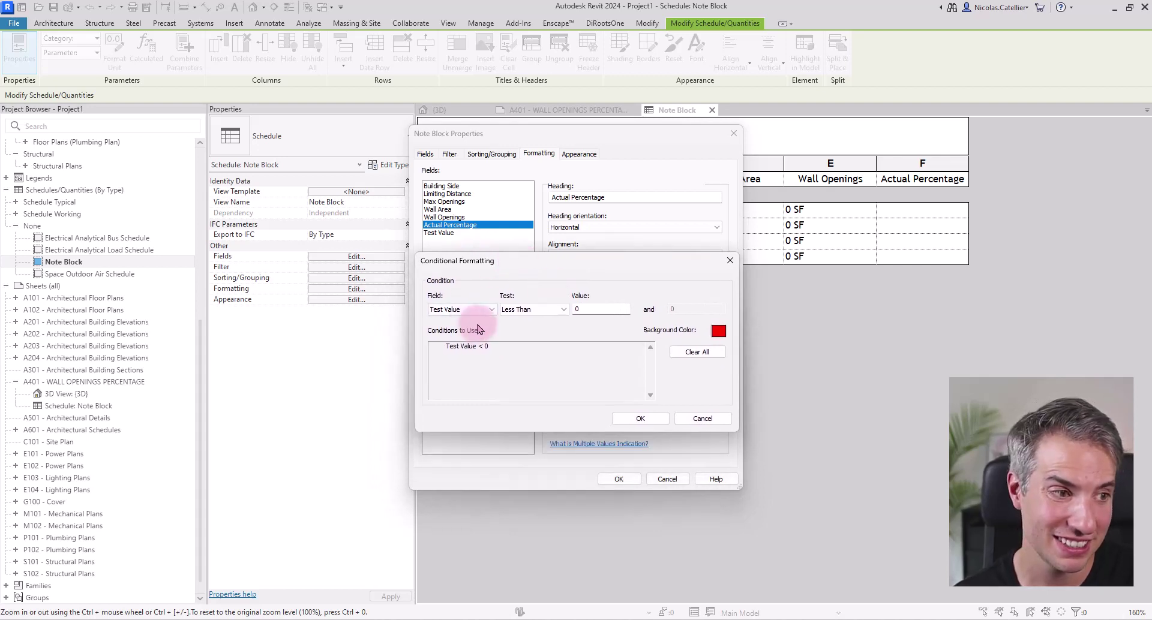
{"action": "left_click", "coordinate": [636, 418]}
Step: Apply the schedule settings and return to sheet A401 with nothing selected
{"action": "left_click", "coordinate": [619, 480]}
{"action": "left_click", "coordinate": [540, 110]}
{"action": "key", "text": "Escape"}
Step: Enter 15 SF wall area and 10 SF openings area on the SOUTH annotation row
{"action": "left_click", "coordinate": [788, 404]}
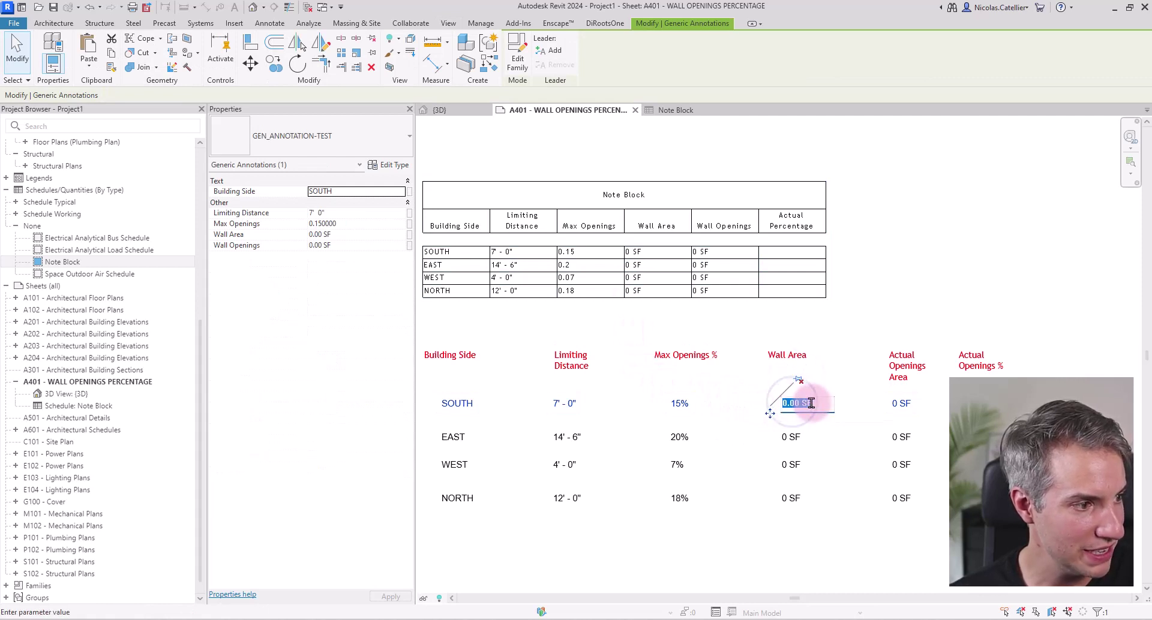
{"action": "type", "text": "15"}
{"action": "left_click", "coordinate": [856, 453]}
{"action": "left_click", "coordinate": [900, 405]}
{"action": "type", "text": "10"}
{"action": "key", "text": "Return"}
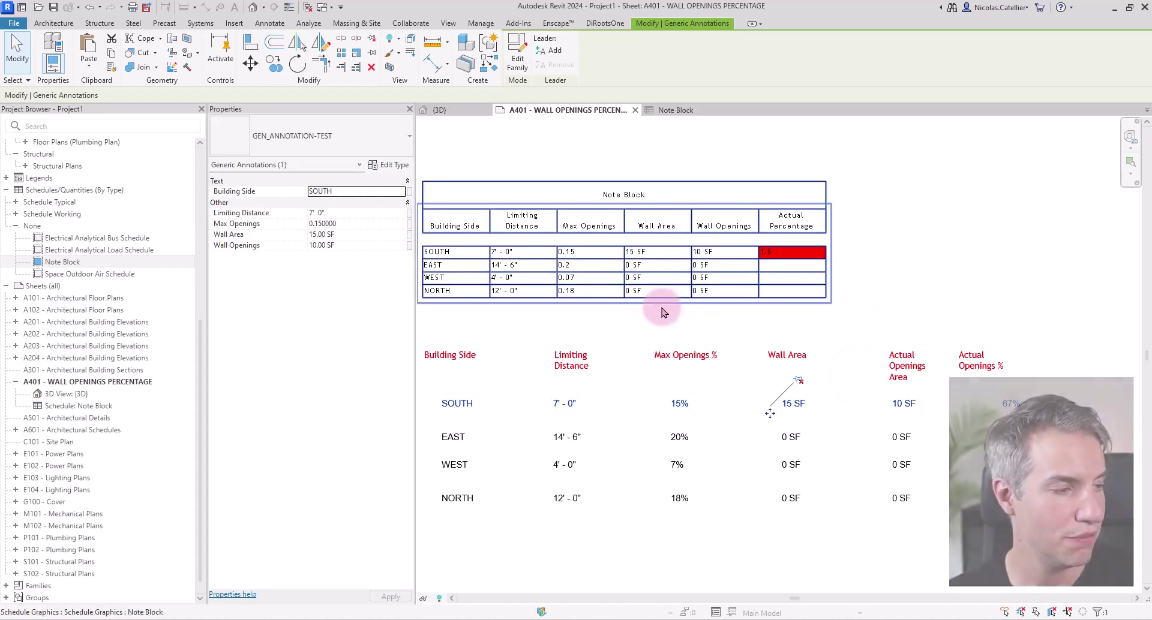
{"action": "left_click", "coordinate": [913, 245]}
{"action": "scroll", "coordinate": [772, 226], "scroll_direction": "up", "scroll_amount": 5}
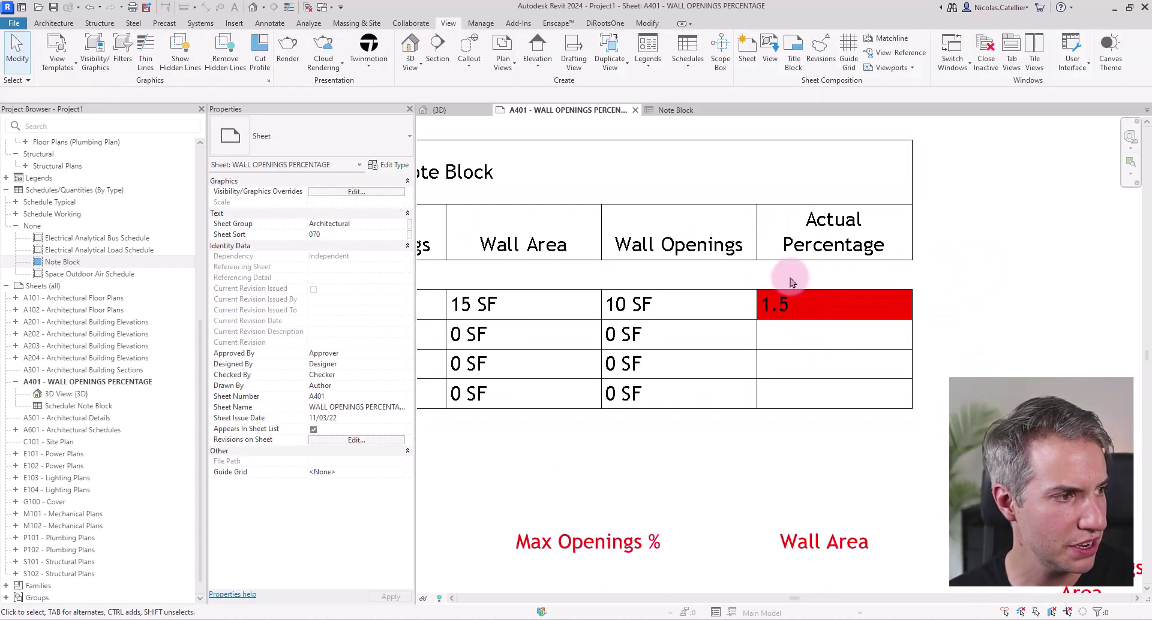
{"action": "left_click", "coordinate": [767, 317]}
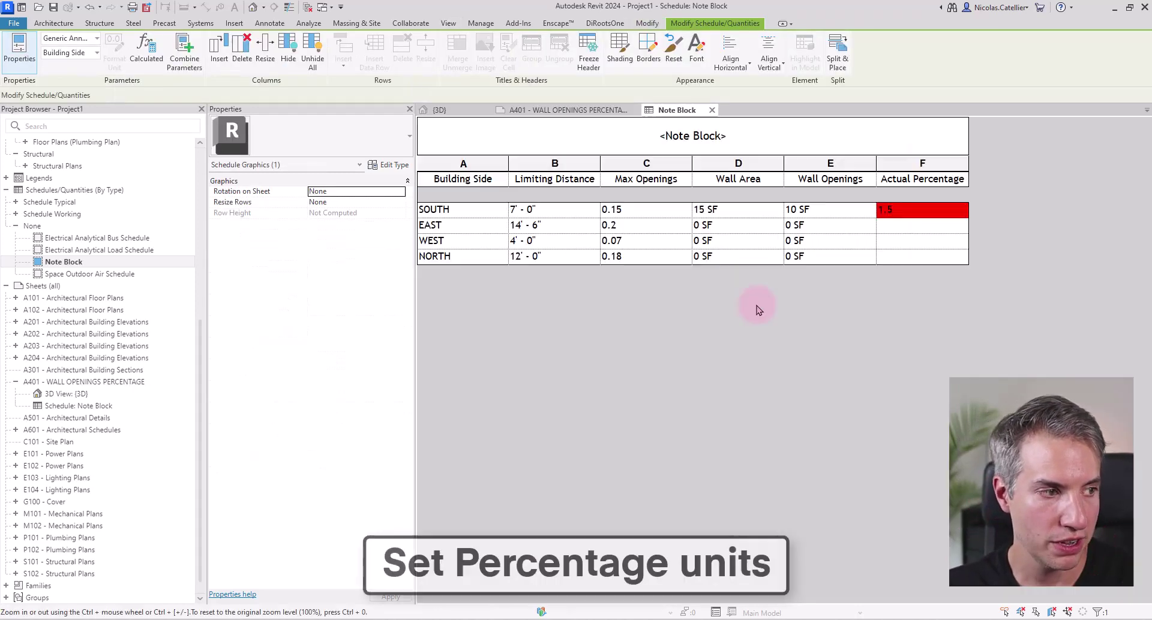
Step: Format Actual Percentage with Percentage units and the % symbol instead of the default settings
{"action": "left_click", "coordinate": [360, 257]}
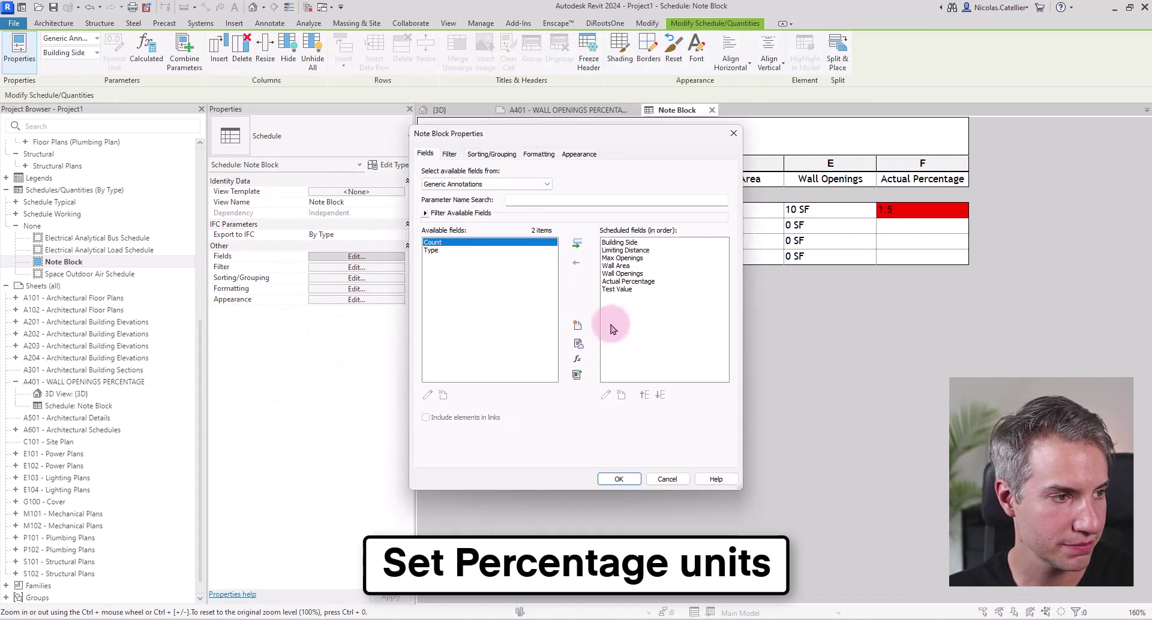
{"action": "left_click", "coordinate": [539, 155]}
{"action": "left_click", "coordinate": [451, 225]}
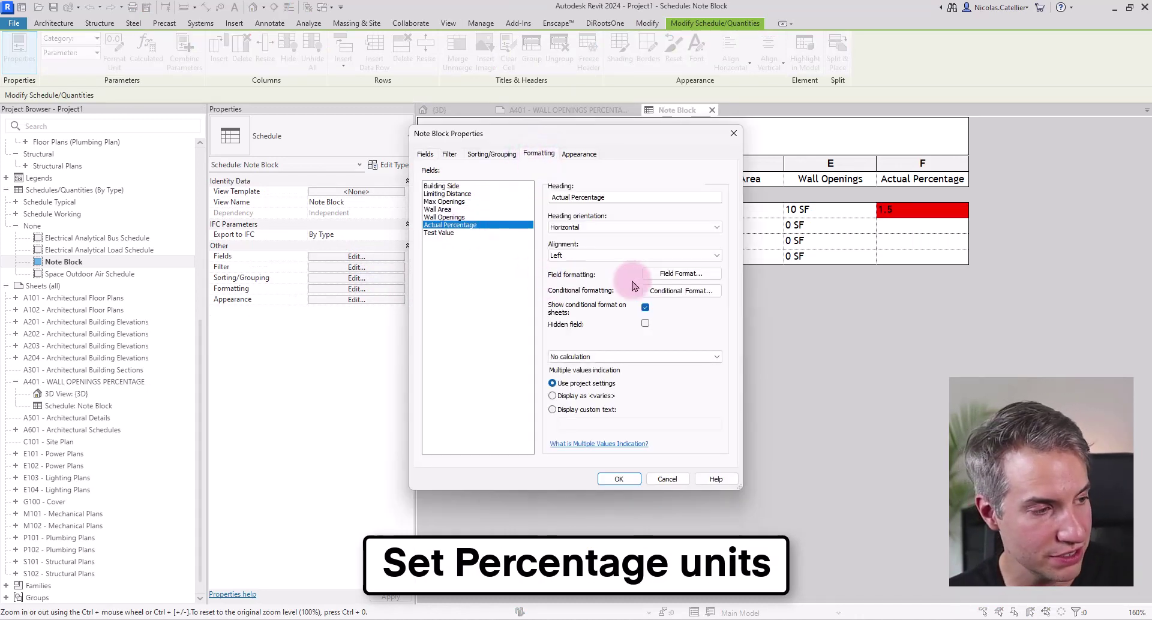
{"action": "left_click", "coordinate": [666, 274]}
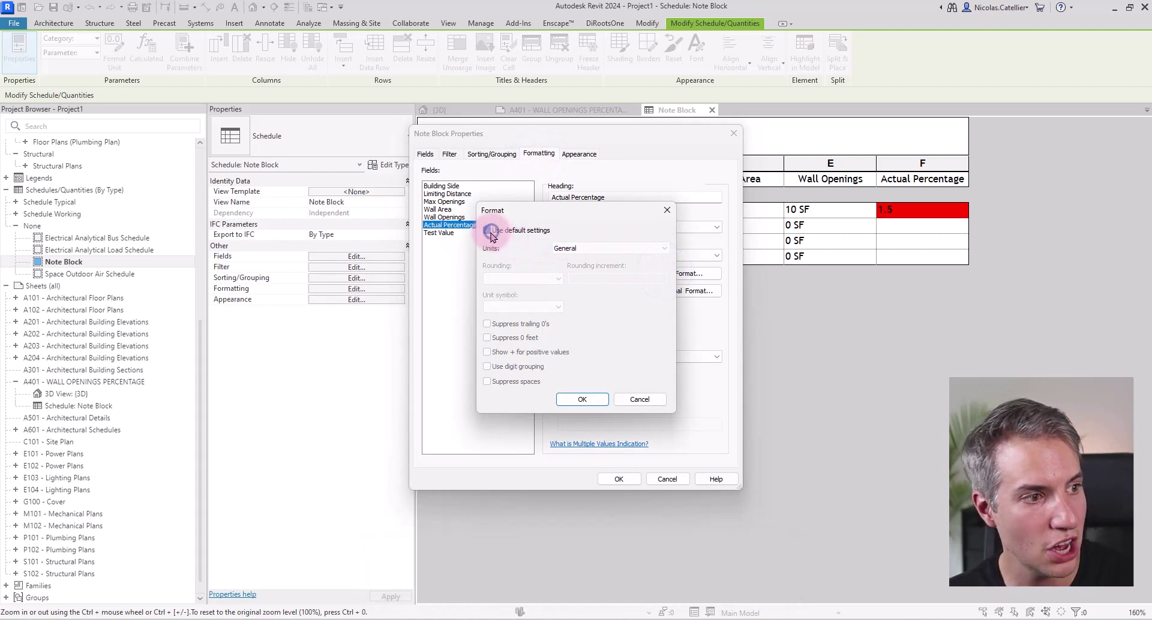
{"action": "left_click", "coordinate": [487, 231]}
{"action": "left_click", "coordinate": [612, 248]}
{"action": "left_click", "coordinate": [599, 283]}
{"action": "left_click", "coordinate": [538, 307]}
{"action": "left_click", "coordinate": [516, 327]}
{"action": "left_click", "coordinate": [581, 399]}
{"action": "left_click", "coordinate": [619, 479]}
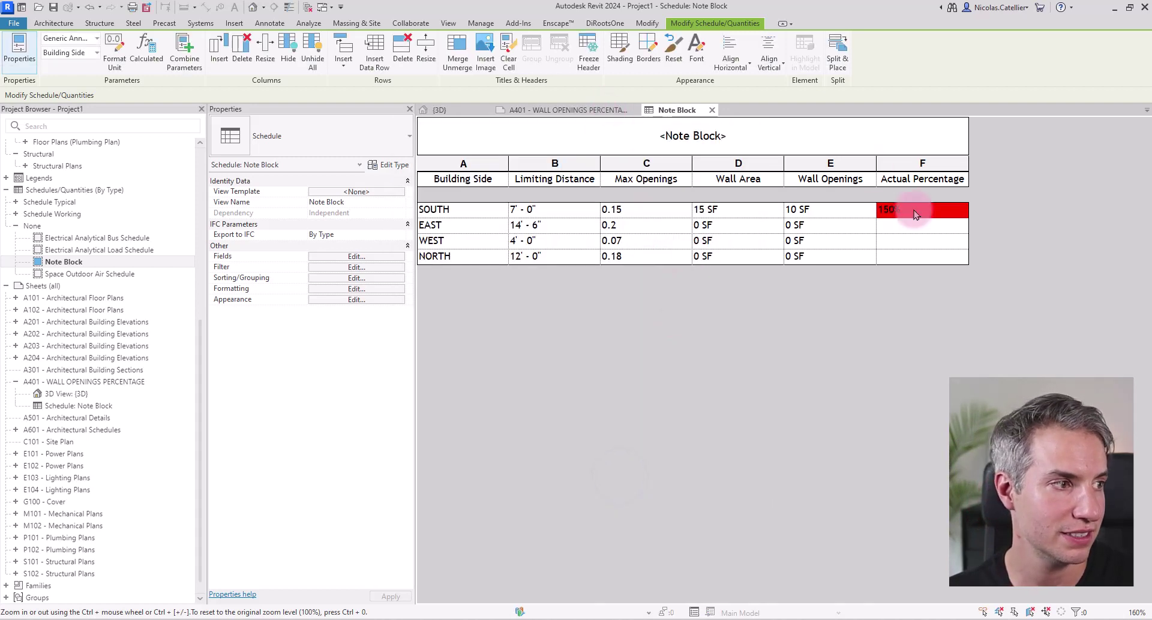
Step: Centre-align the values in columns B through E
{"action": "left_click_drag", "start_coordinate": [924, 174], "coordinate": [449, 155]}
{"action": "left_click_drag", "start_coordinate": [822, 162], "coordinate": [579, 159]}
{"action": "left_click", "coordinate": [738, 66]}
{"action": "left_click", "coordinate": [737, 111]}
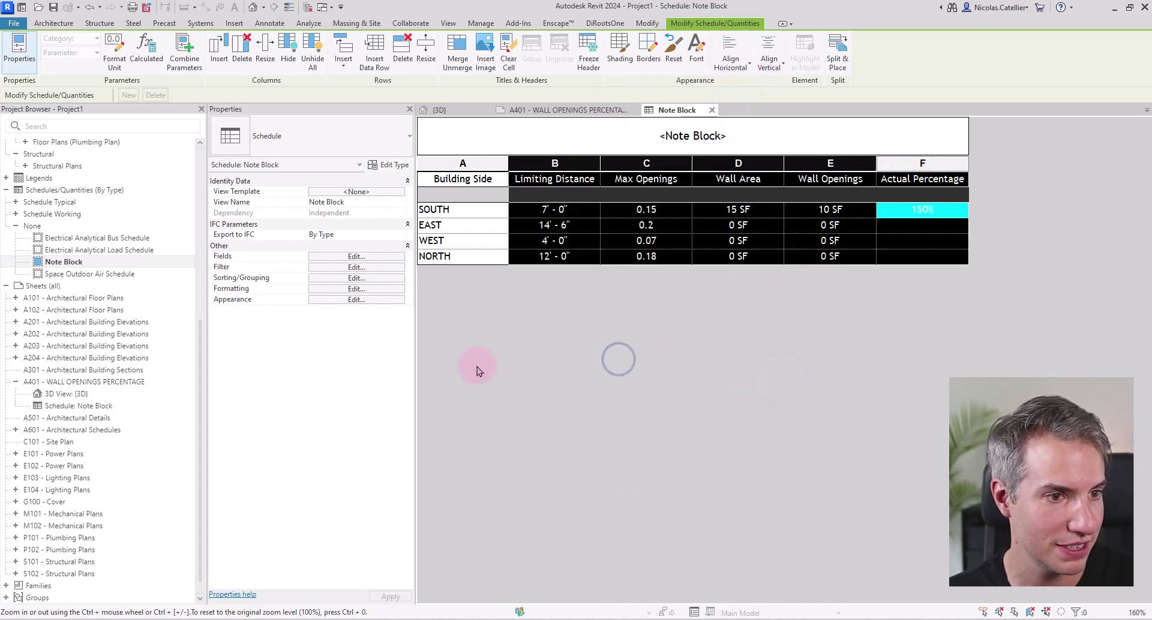
Step: Open the Note Block schedule view from its placement on sheet A401
{"action": "left_click", "coordinate": [599, 113]}
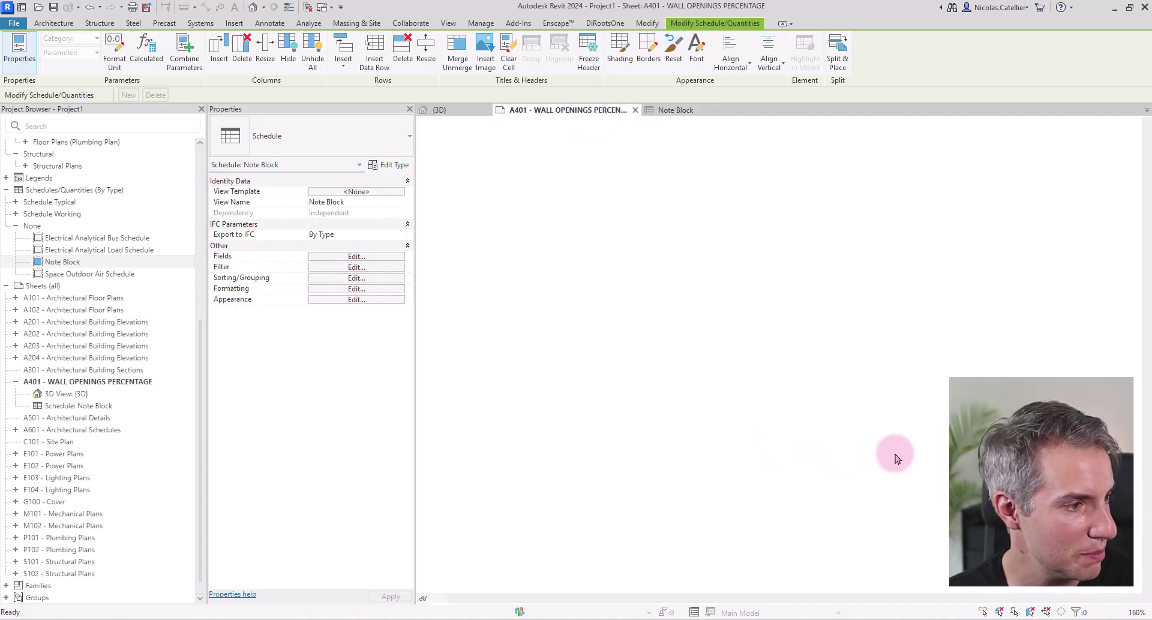
{"action": "scroll", "coordinate": [909, 320], "scroll_direction": "down", "scroll_amount": 5}
{"action": "scroll", "coordinate": [803, 324], "scroll_direction": "up", "scroll_amount": 3}
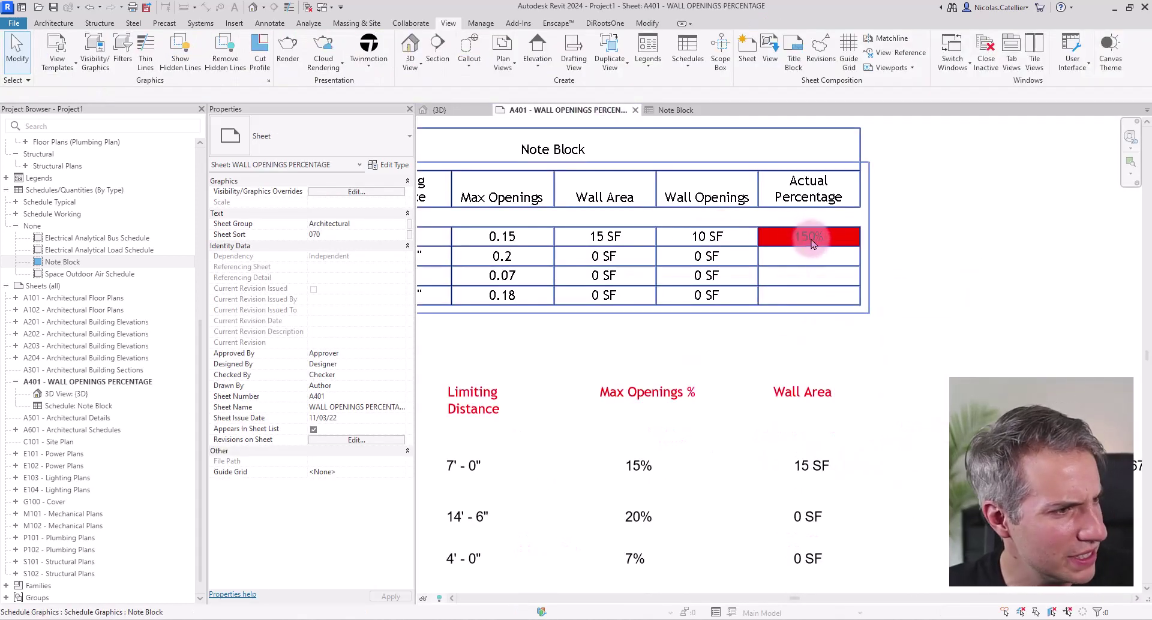
{"action": "middle_click_drag", "start_coordinate": [661, 258], "coordinate": [713, 266]}
{"action": "left_click", "coordinate": [860, 244]}
{"action": "double_click", "coordinate": [861, 247]}
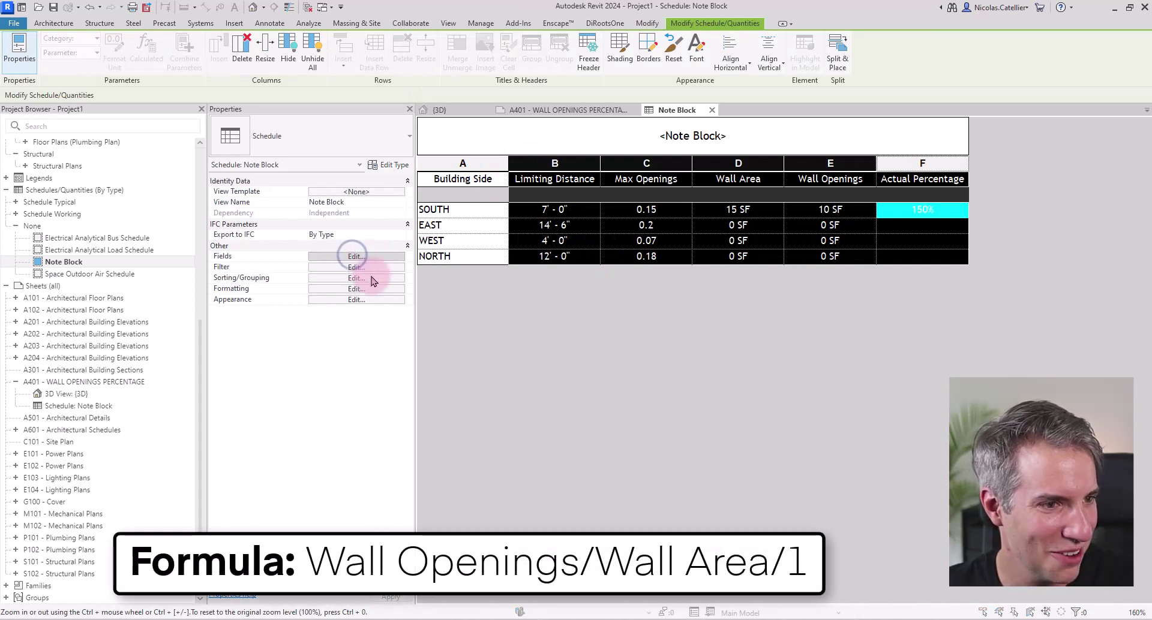
Step: Change the Actual Percentage formula to Wall Openings/Wall Area/1 and apply it to the schedule
{"action": "left_click", "coordinate": [357, 256]}
{"action": "left_click", "coordinate": [612, 282]}
{"action": "left_click", "coordinate": [606, 397]}
{"action": "left_click", "coordinate": [385, 351]}
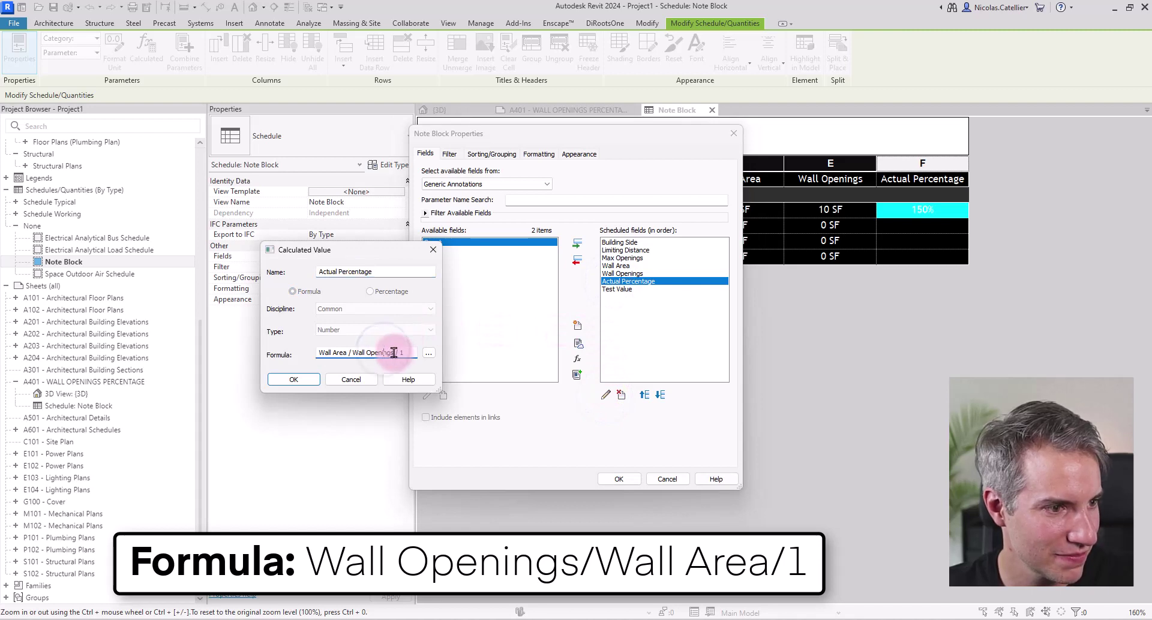
{"action": "double_click", "coordinate": [393, 352]}
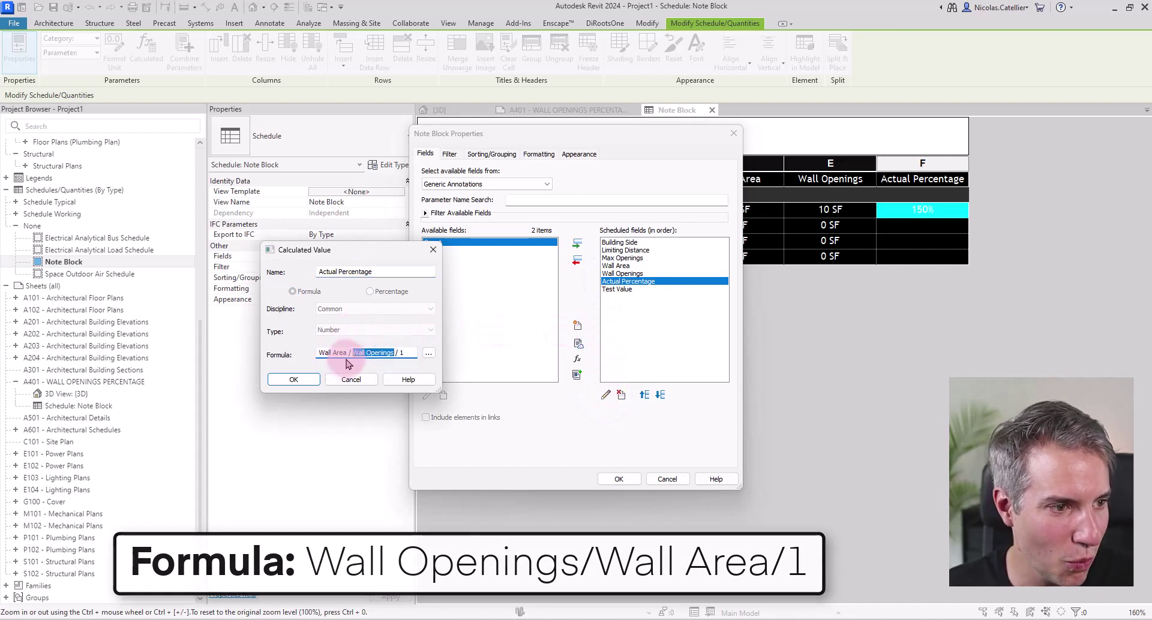
{"action": "key", "text": "ctrl+x"}
{"action": "left_click", "coordinate": [322, 353]}
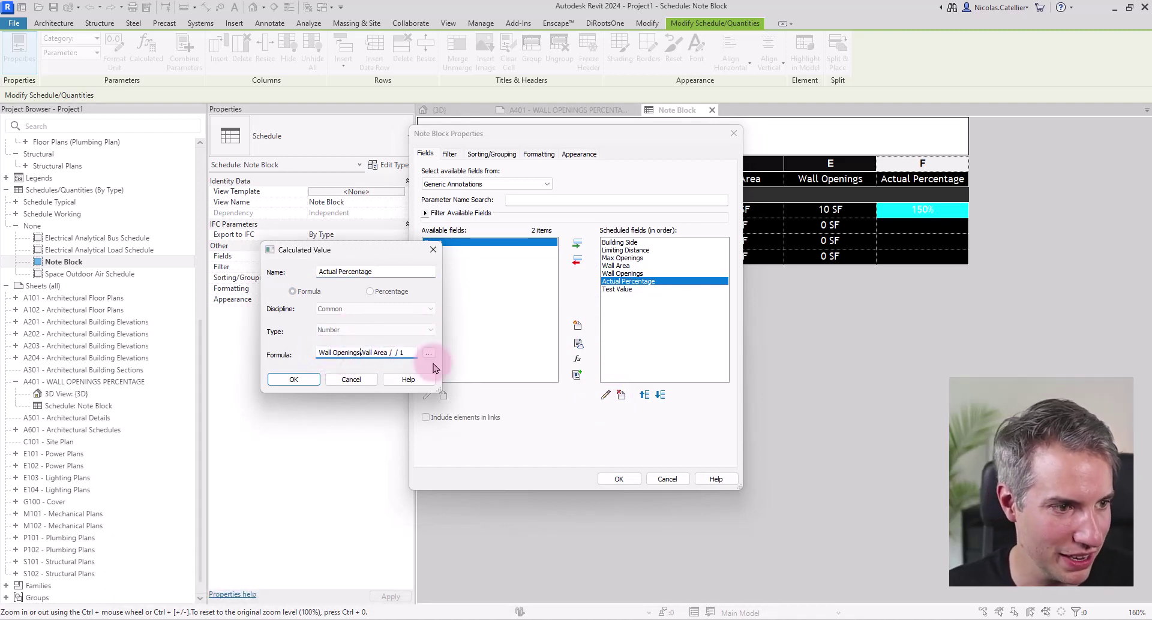
{"action": "left_click", "coordinate": [390, 354]}
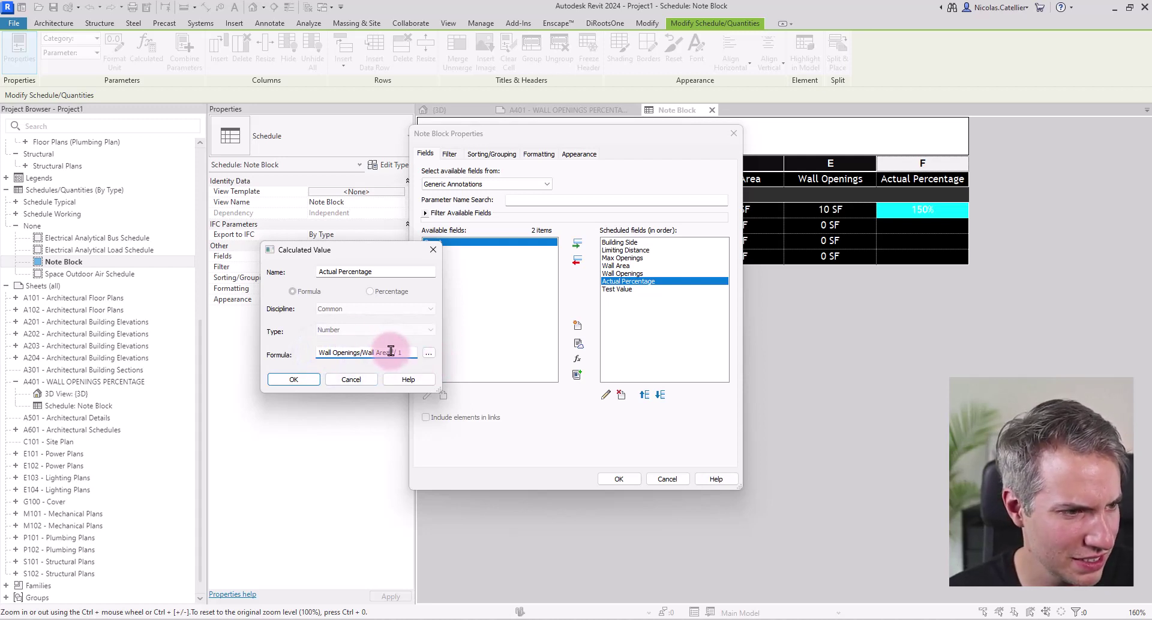
{"action": "key", "text": "Delete"}
{"action": "left_click", "coordinate": [297, 384]}
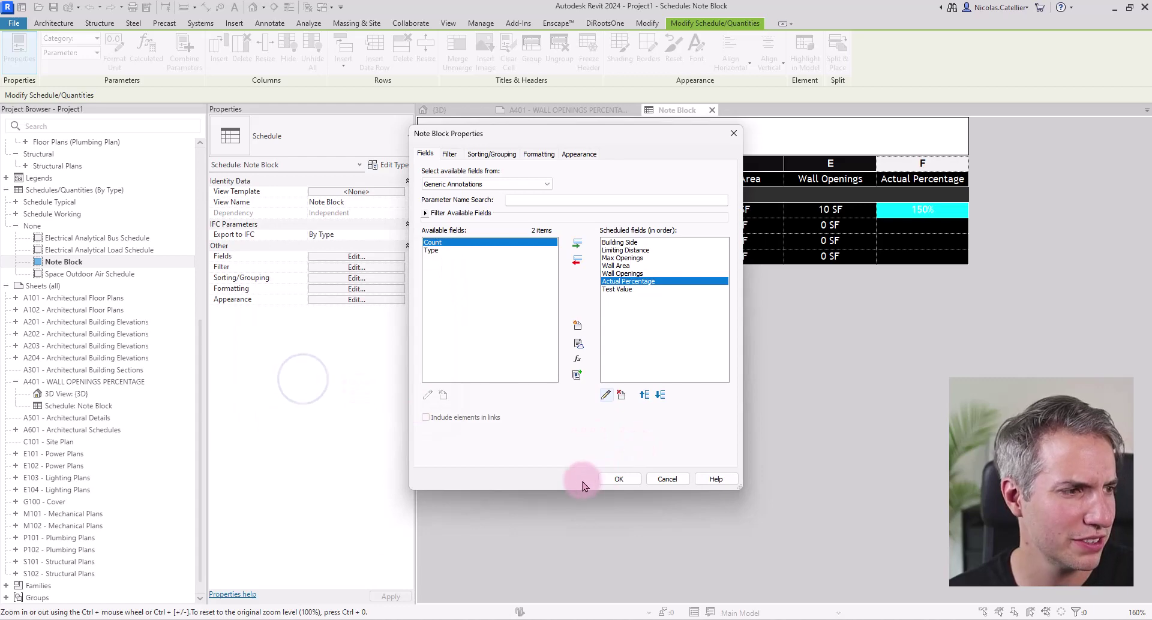
{"action": "left_click", "coordinate": [621, 478]}
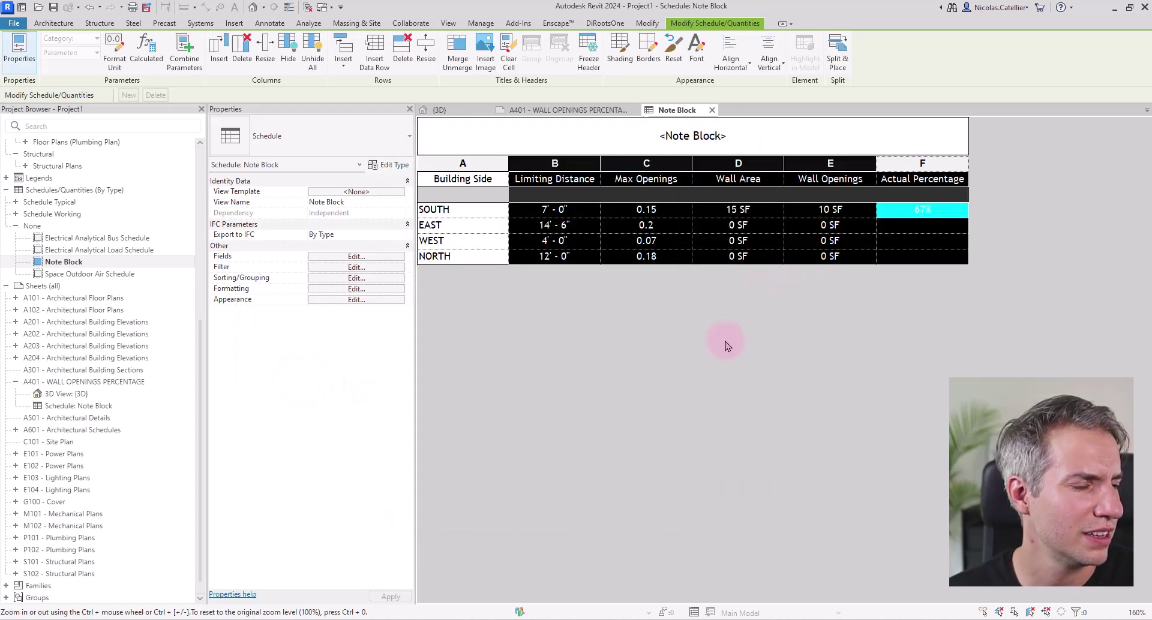
Step: On sheet A401, change the SOUTH wall area label to 1000 SF
{"action": "left_click", "coordinate": [555, 109]}
{"action": "left_click", "coordinate": [991, 273]}
{"action": "left_click", "coordinate": [876, 243]}
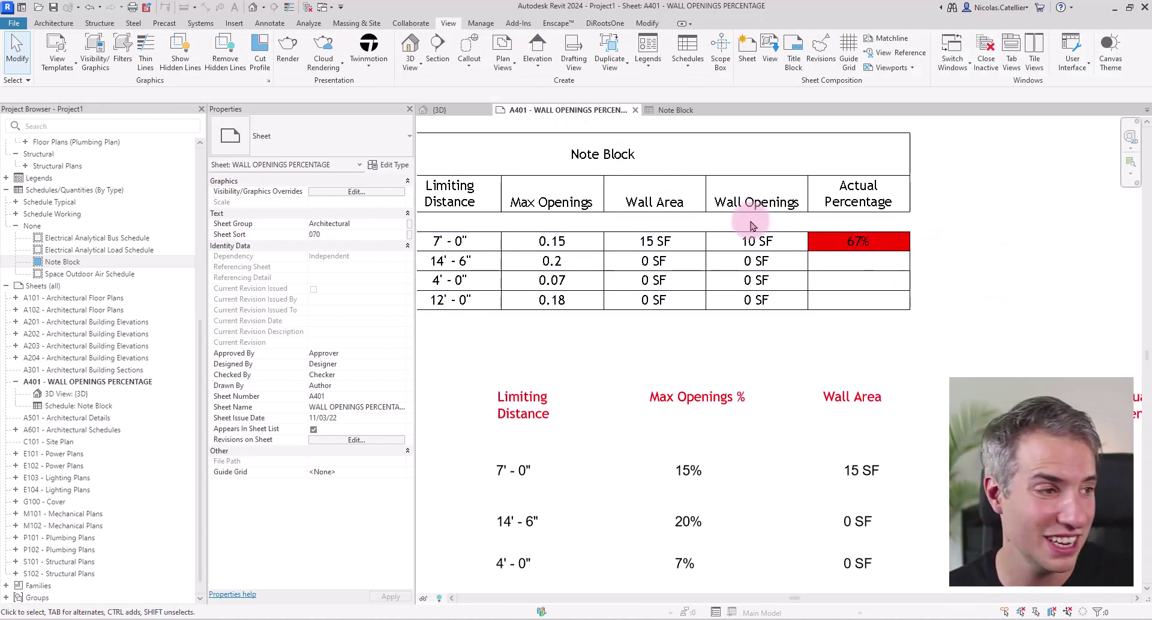
{"action": "scroll", "coordinate": [741, 237], "scroll_direction": "up", "scroll_amount": 3}
{"action": "left_click", "coordinate": [727, 242]}
{"action": "scroll", "coordinate": [758, 437], "scroll_direction": "down", "scroll_amount": 3}
{"action": "left_click", "coordinate": [798, 460]}
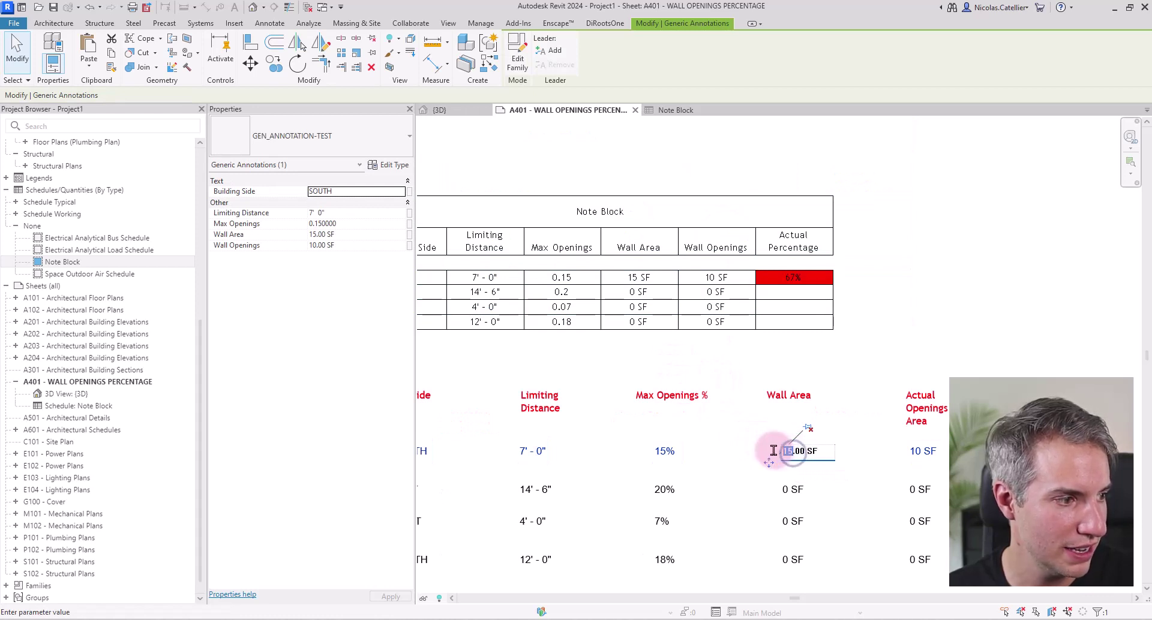
{"action": "type", "text": "0"}
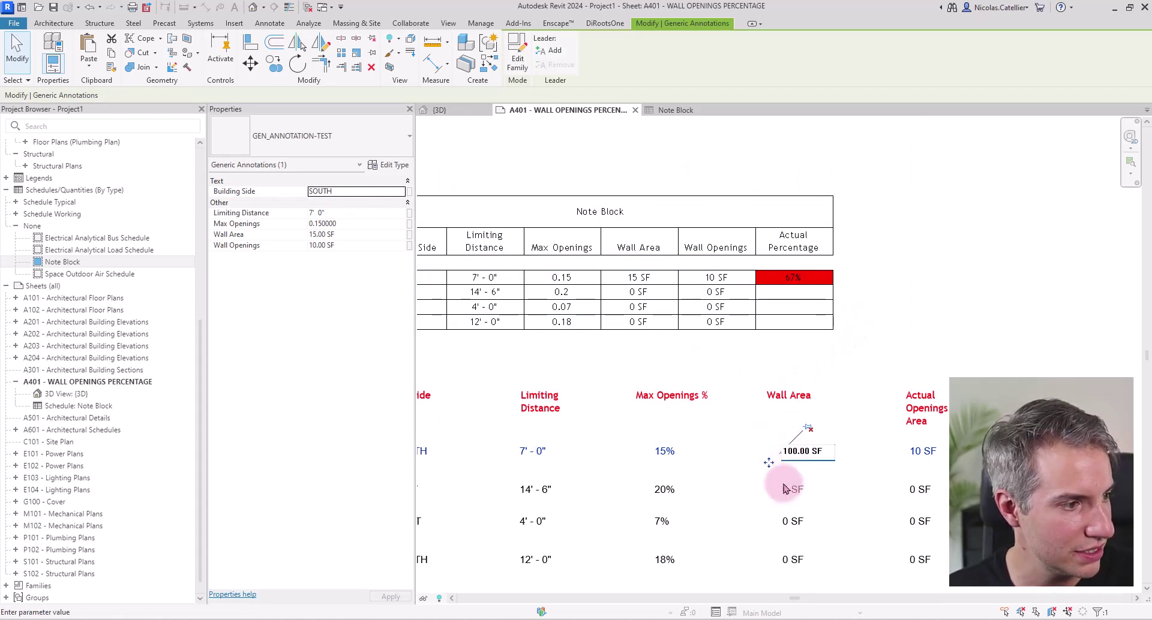
{"action": "type", "text": "0"}
{"action": "left_click", "coordinate": [911, 299]}
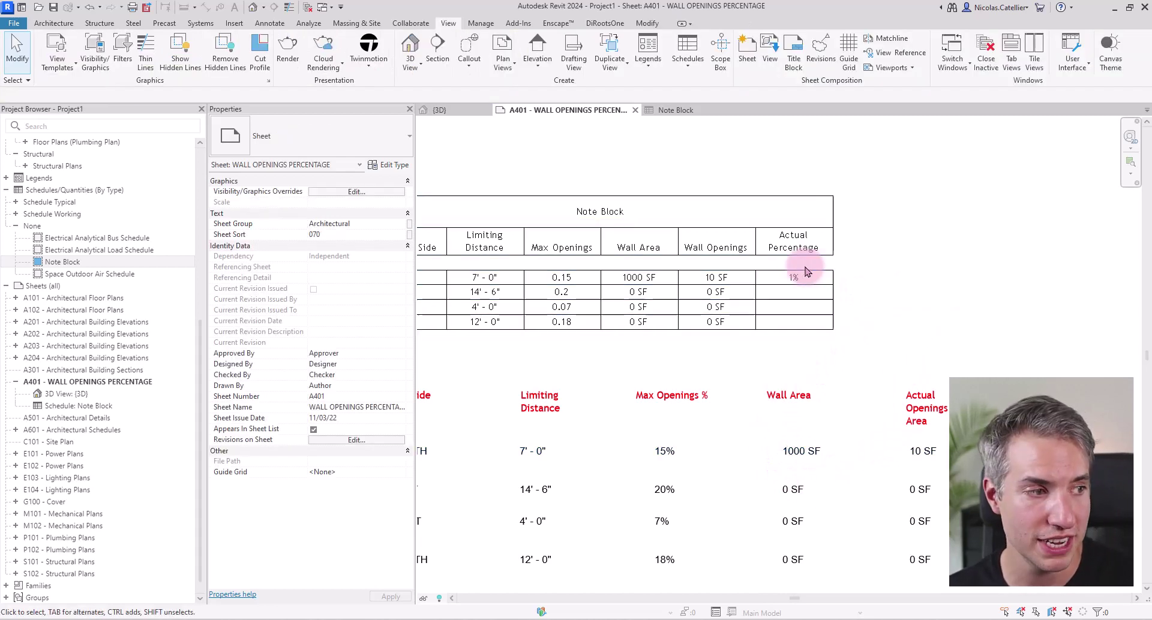
Step: Deselect and center both tables in the sheet view
{"action": "scroll", "coordinate": [888, 308], "scroll_direction": "down", "scroll_amount": 3}
{"action": "left_click", "coordinate": [851, 136]}
{"action": "scroll", "coordinate": [792, 303], "scroll_direction": "up", "scroll_amount": 4}
{"action": "middle_click_drag", "start_coordinate": [802, 321], "coordinate": [716, 327]}
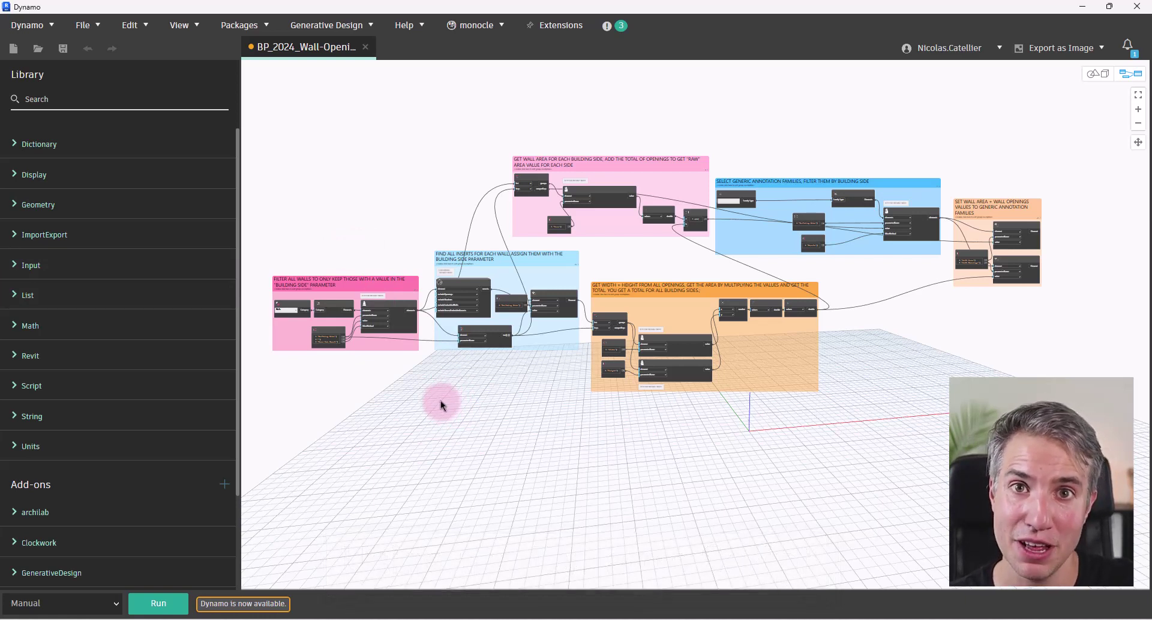
{"action": "scroll", "coordinate": [475, 313], "scroll_direction": "up", "scroll_amount": 10}
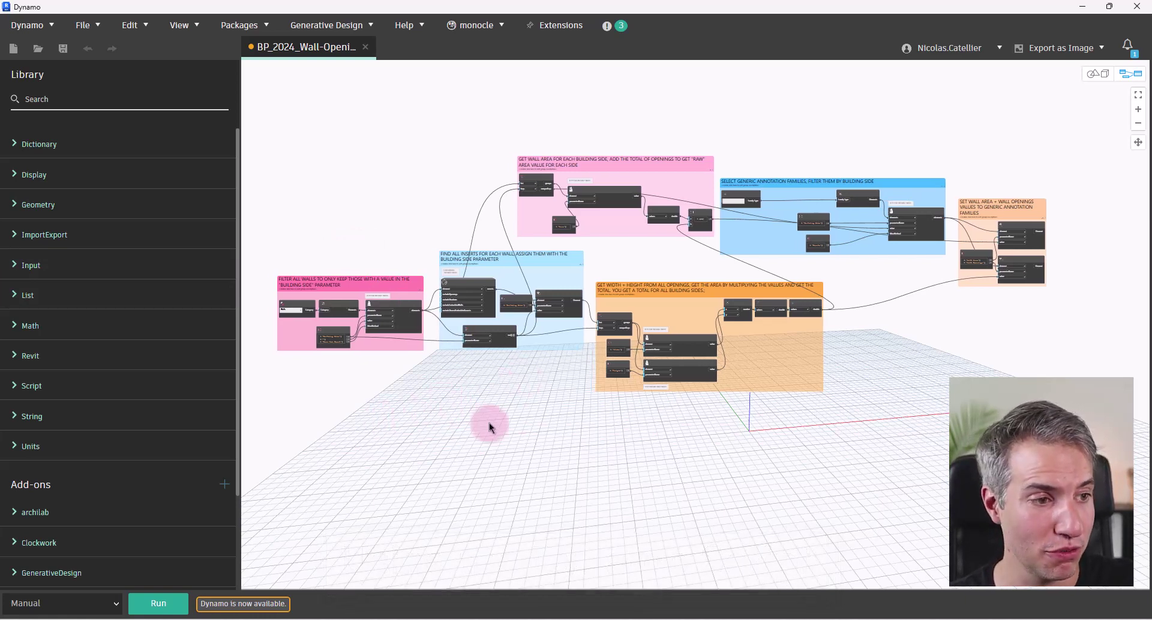
{"action": "scroll", "coordinate": [475, 313], "scroll_direction": "up", "scroll_amount": 4}
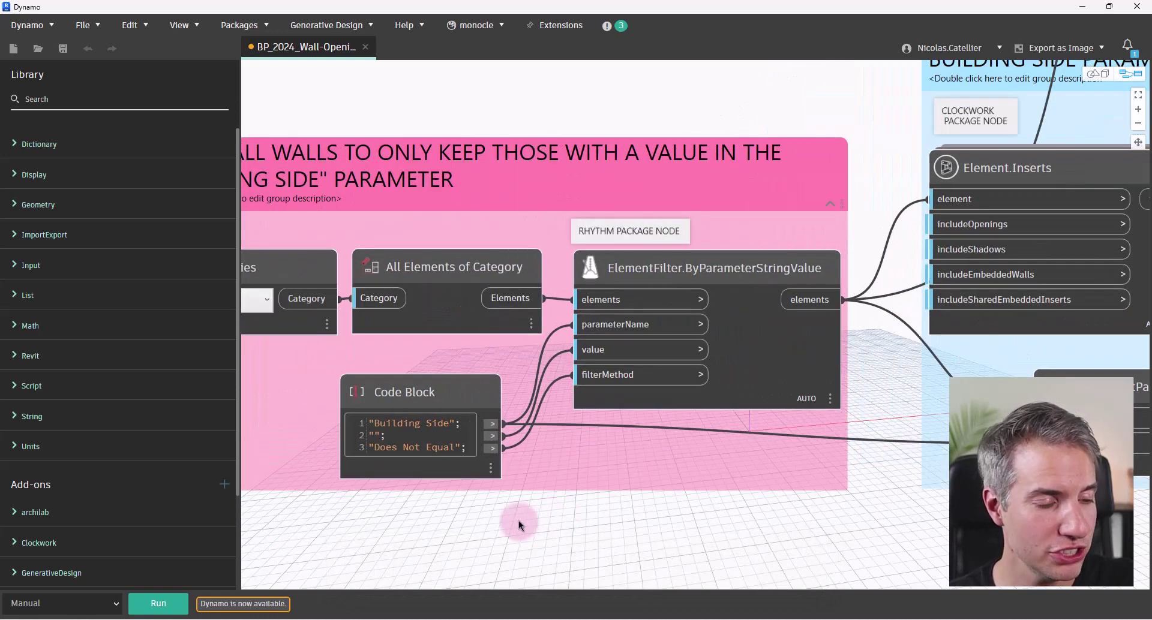
{"action": "middle_click_drag", "start_coordinate": [512, 522], "coordinate": [630, 520]}
{"action": "scroll", "coordinate": [588, 528], "scroll_direction": "down", "scroll_amount": 2}
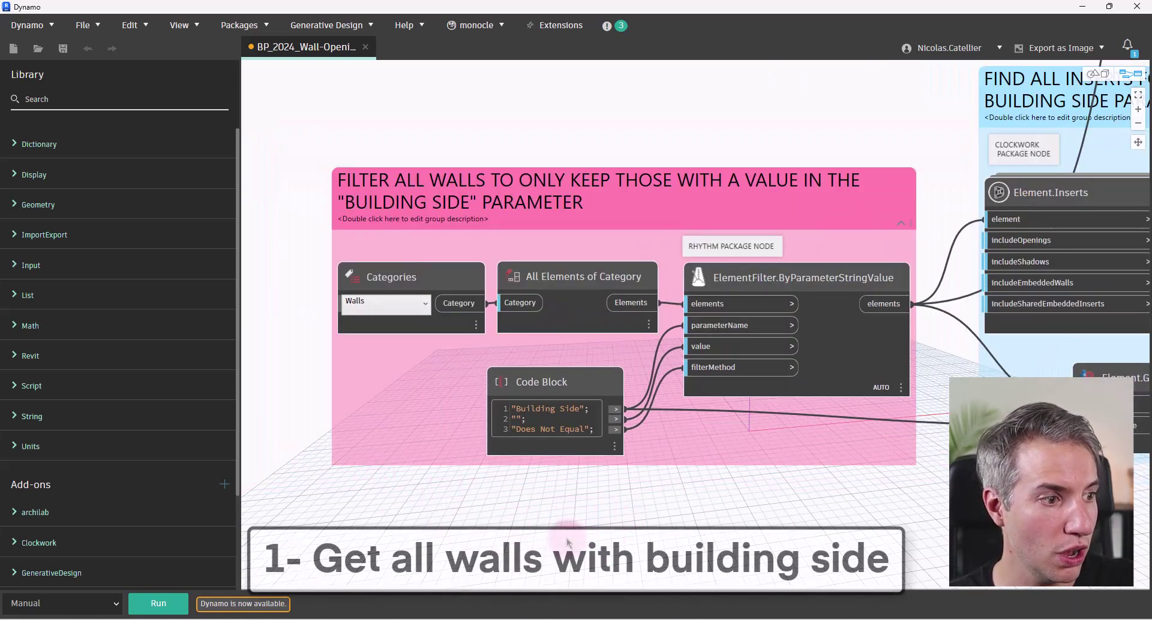
{"action": "mouse_move", "coordinate": [546, 416]}
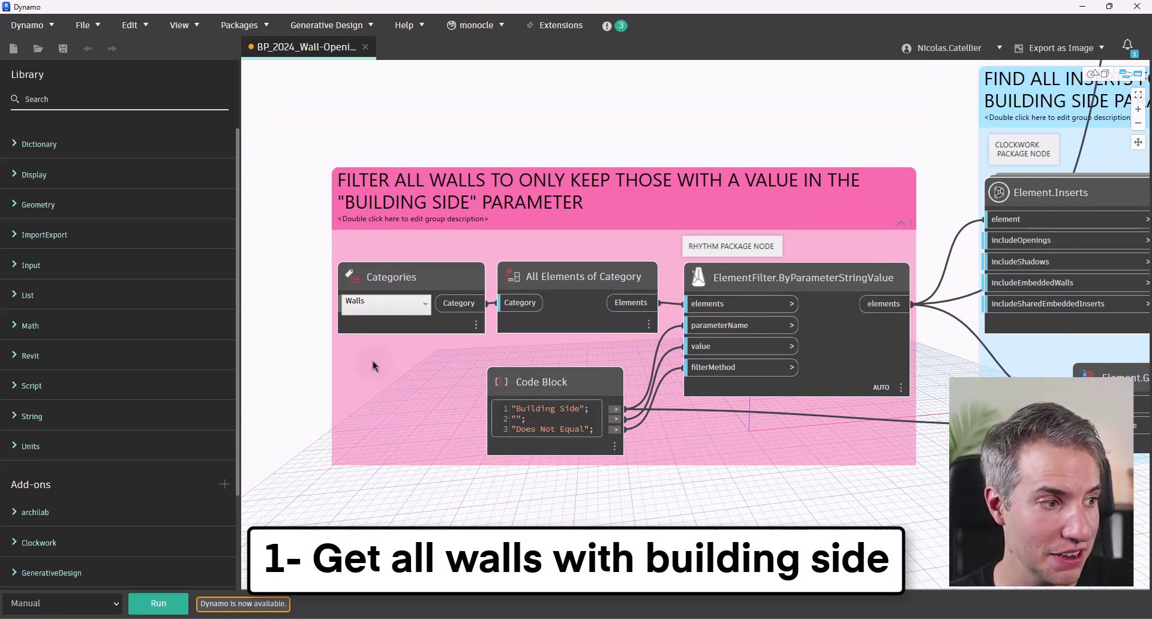
{"action": "scroll", "coordinate": [361, 366], "scroll_direction": "down", "scroll_amount": 5}
{"action": "middle_click_drag", "start_coordinate": [660, 401], "coordinate": [338, 251]}
{"action": "scroll", "coordinate": [485, 390], "scroll_direction": "up", "scroll_amount": 5}
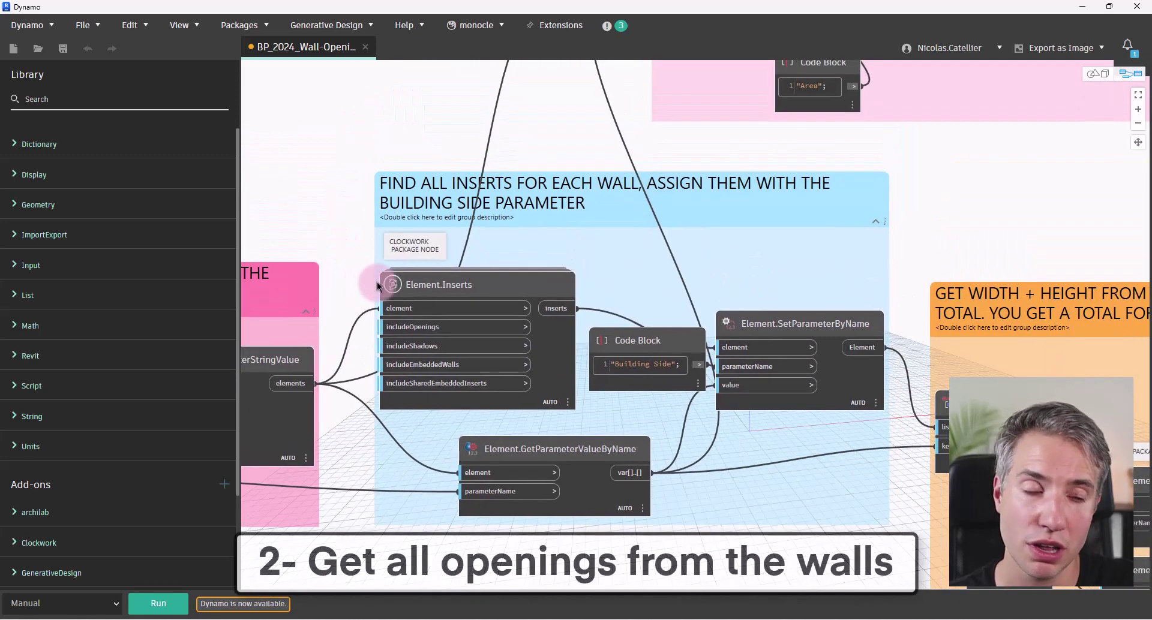
{"action": "mouse_move", "coordinate": [446, 305]}
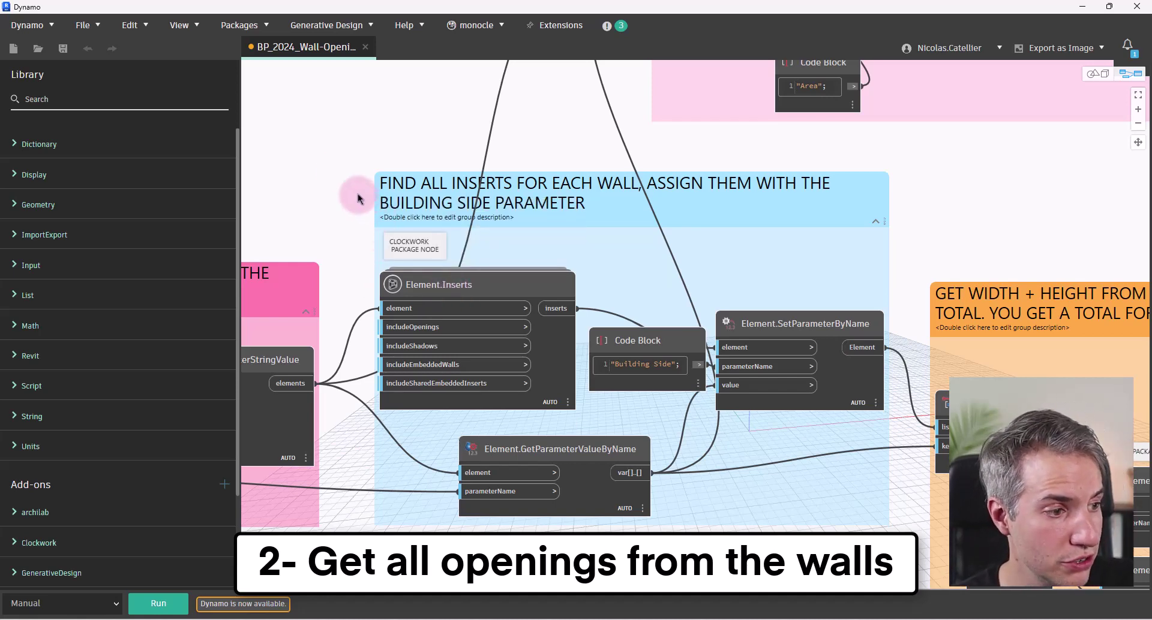
{"action": "scroll", "coordinate": [253, 250], "scroll_direction": "down", "scroll_amount": 3}
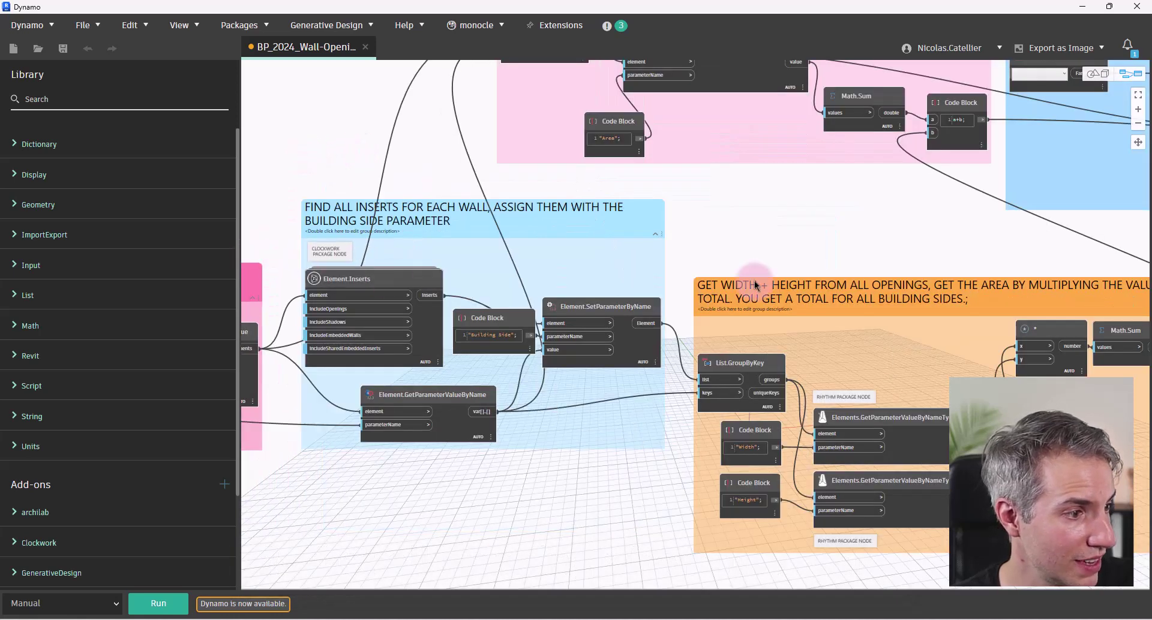
{"action": "middle_click_drag", "start_coordinate": [786, 252], "coordinate": [650, 254]}
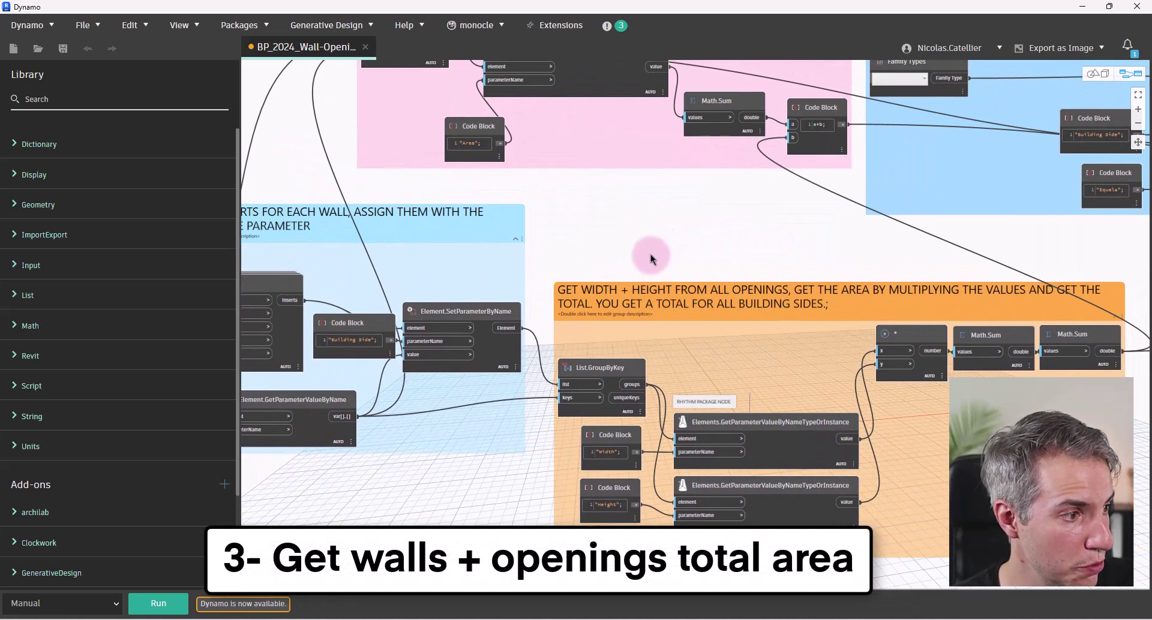
{"action": "scroll", "coordinate": [792, 339], "scroll_direction": "up", "scroll_amount": 5}
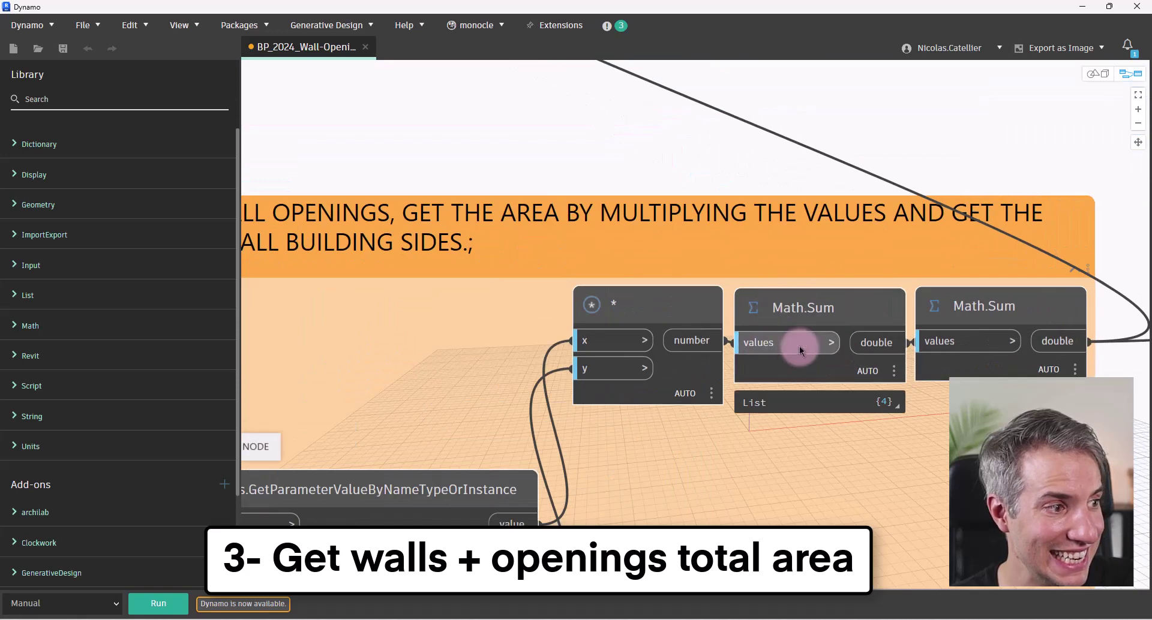
{"action": "scroll", "coordinate": [674, 438], "scroll_direction": "down", "scroll_amount": 3}
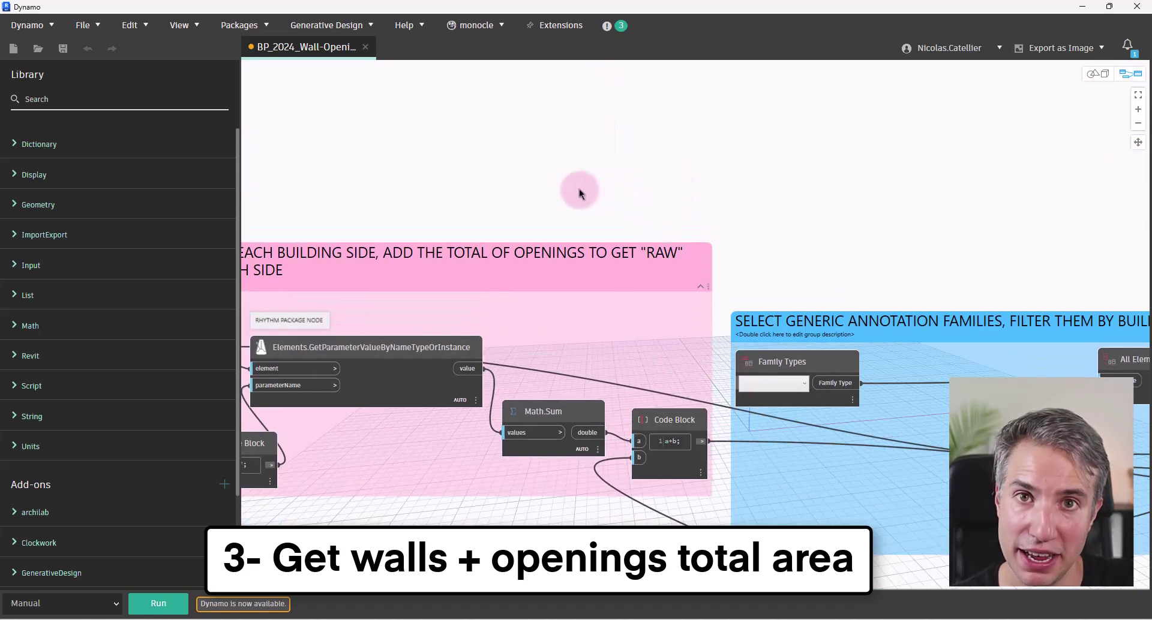
{"action": "mouse_move", "coordinate": [522, 195]}
{"action": "middle_mouse_down"}
{"action": "mouse_move", "coordinate": [540, 154]}
{"action": "mouse_move", "coordinate": [612, 141]}
{"action": "mouse_move", "coordinate": [489, 103]}
{"action": "mouse_move", "coordinate": [509, 156]}
{"action": "middle_mouse_up"}
{"action": "scroll", "coordinate": [508, 156], "scroll_direction": "down", "scroll_amount": 3}
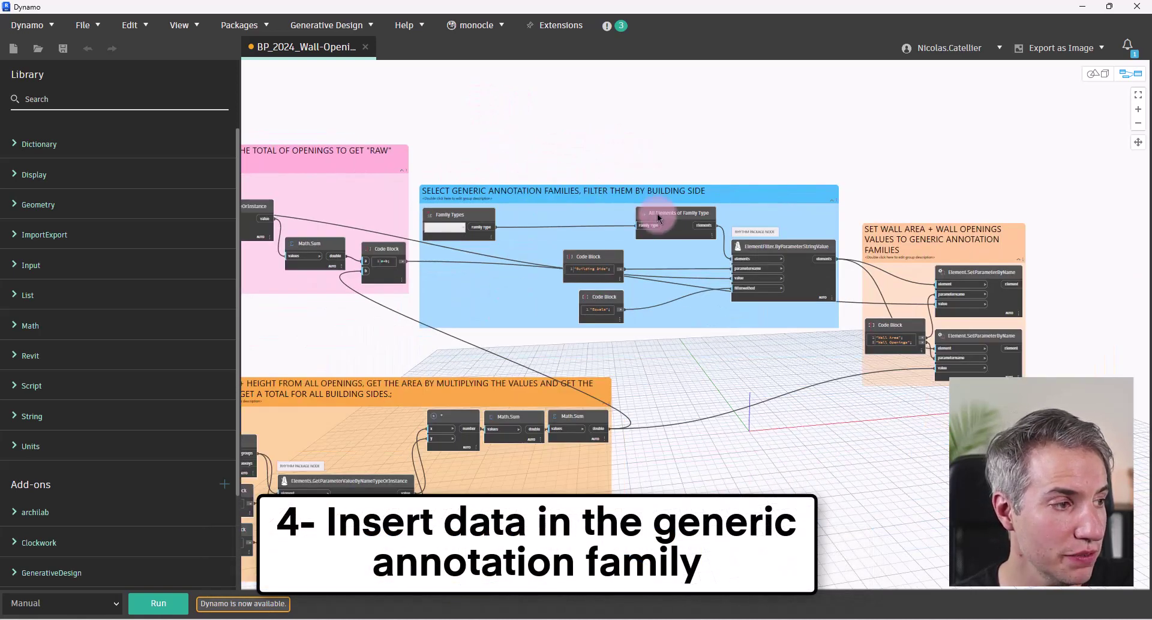
{"action": "scroll", "coordinate": [908, 331], "scroll_direction": "up", "scroll_amount": 4}
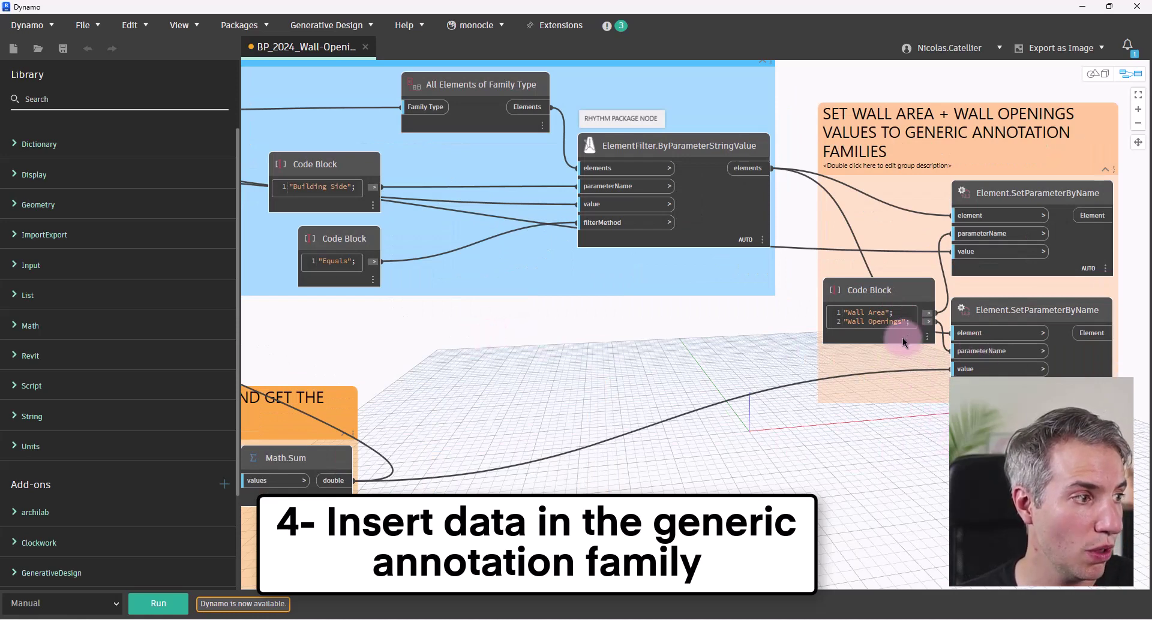
{"action": "middle_click_drag", "start_coordinate": [589, 328], "coordinate": [820, 458]}
{"action": "scroll", "coordinate": [834, 506], "scroll_direction": "down", "scroll_amount": 1}
{"action": "scroll", "coordinate": [546, 345], "scroll_direction": "up", "scroll_amount": 2}
Step: Choose GEN_ANNOTATION-TEST as the Family Types node's type and run the Dynamo graph in the maximized window
{"action": "left_click", "coordinate": [437, 246]}
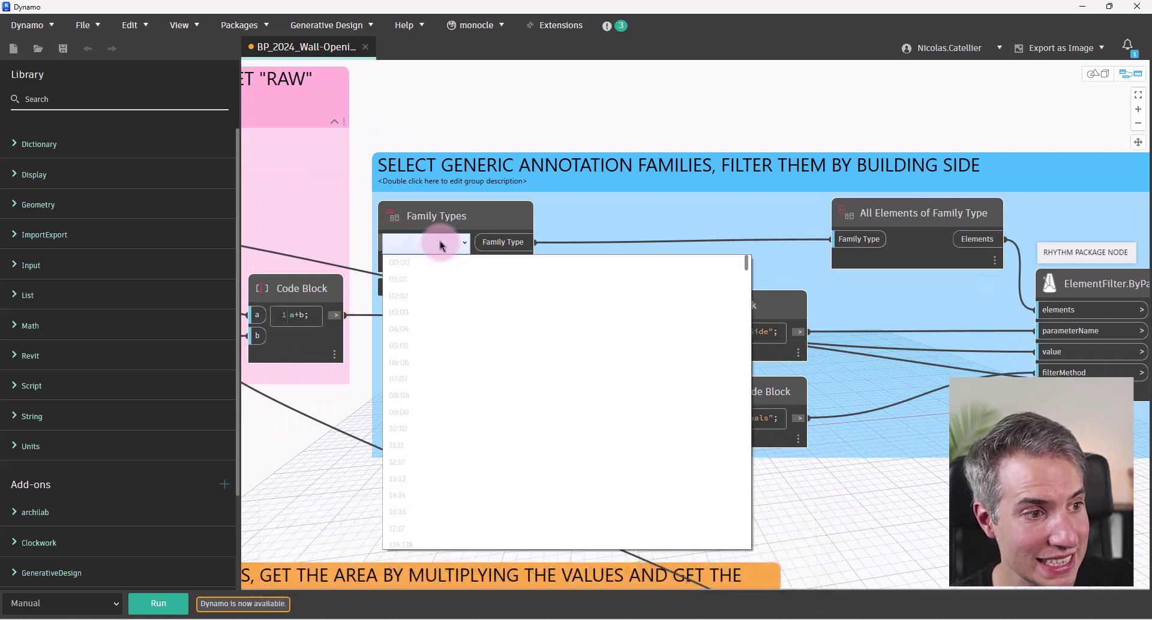
{"action": "scroll", "coordinate": [564, 480], "scroll_direction": "down", "scroll_amount": 6}
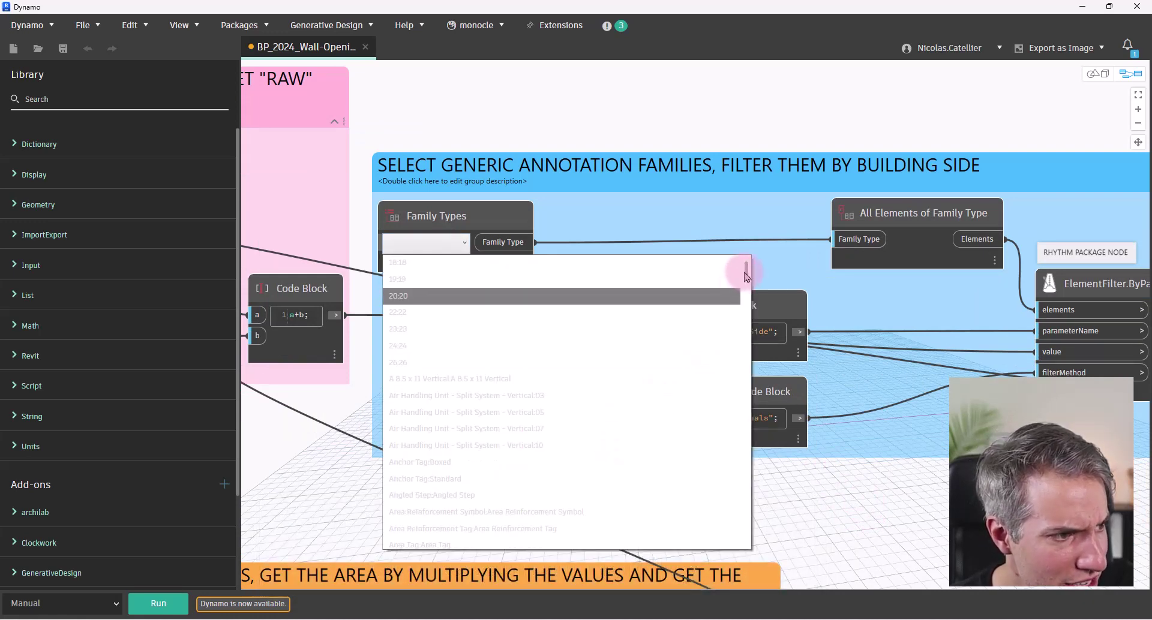
{"action": "left_click_drag", "start_coordinate": [746, 275], "coordinate": [739, 380]}
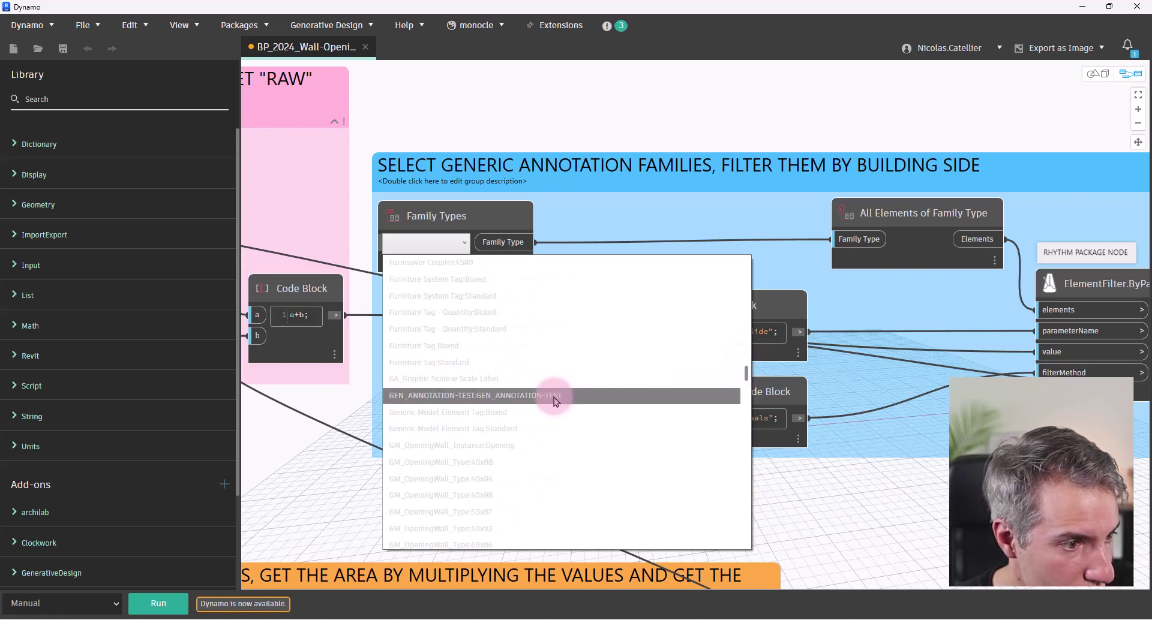
{"action": "left_click", "coordinate": [436, 401]}
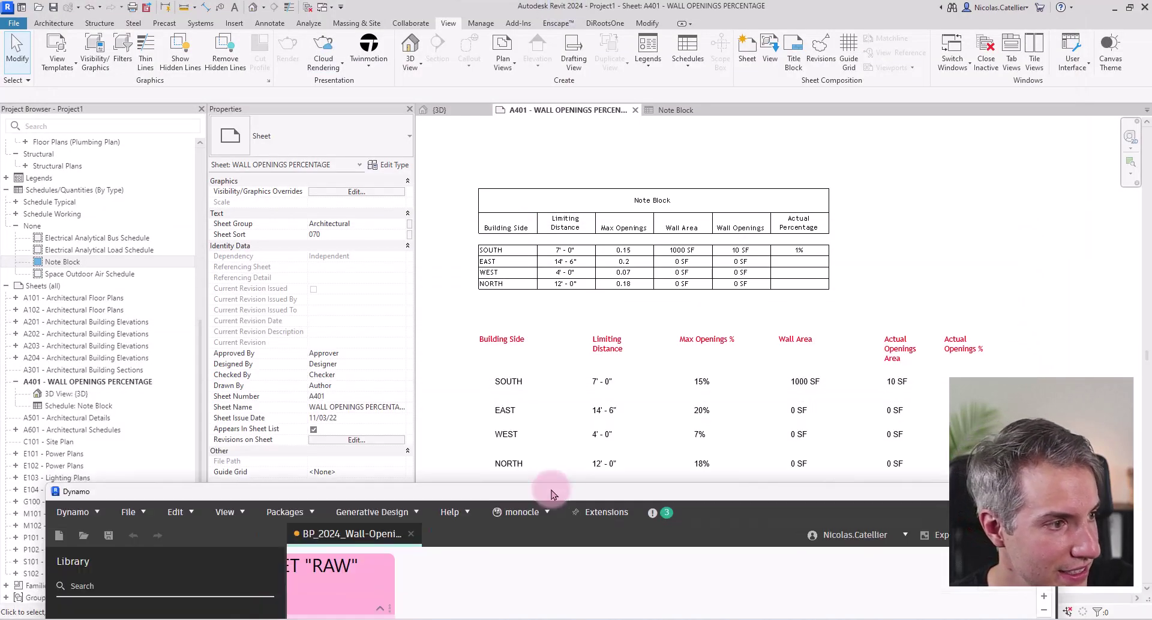
{"action": "left_click_drag", "start_coordinate": [578, 447], "coordinate": [600, 6]}
{"action": "left_click", "coordinate": [157, 603]}
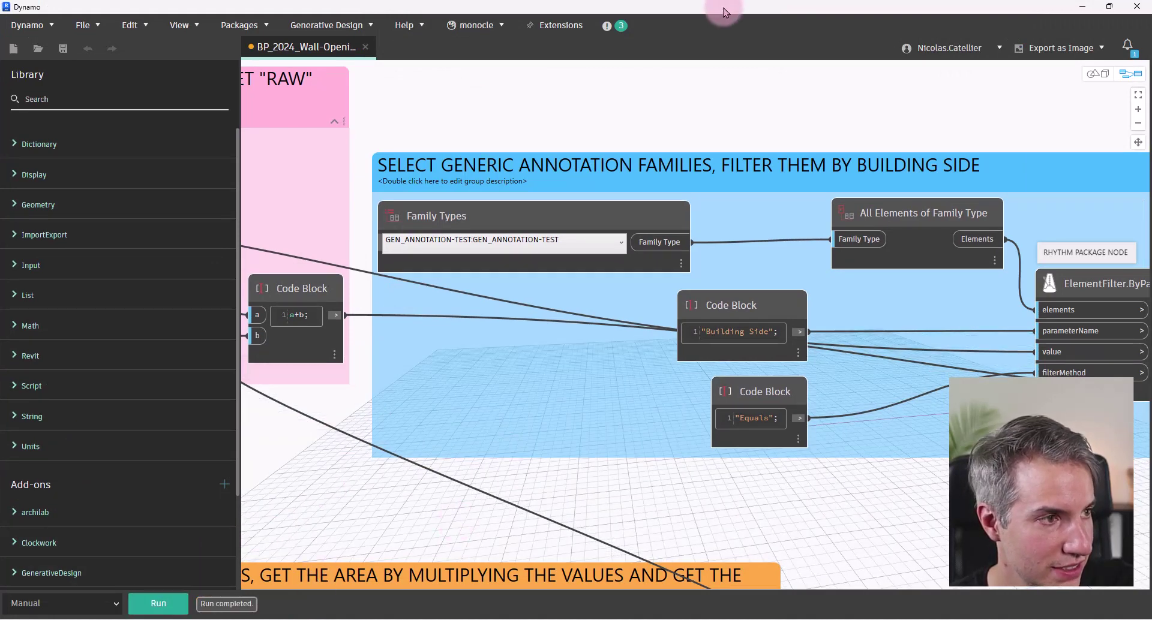
Step: Hide Dynamo, check SOUTH's 933 SF wall, 69 SF openings and 7%, then open the schedule
{"action": "left_click_drag", "start_coordinate": [727, 8], "coordinate": [530, 455]}
{"action": "left_click", "coordinate": [887, 452]}
{"action": "scroll", "coordinate": [628, 221], "scroll_direction": "up", "scroll_amount": 4}
{"action": "scroll", "coordinate": [555, 258], "scroll_direction": "down", "scroll_amount": 3}
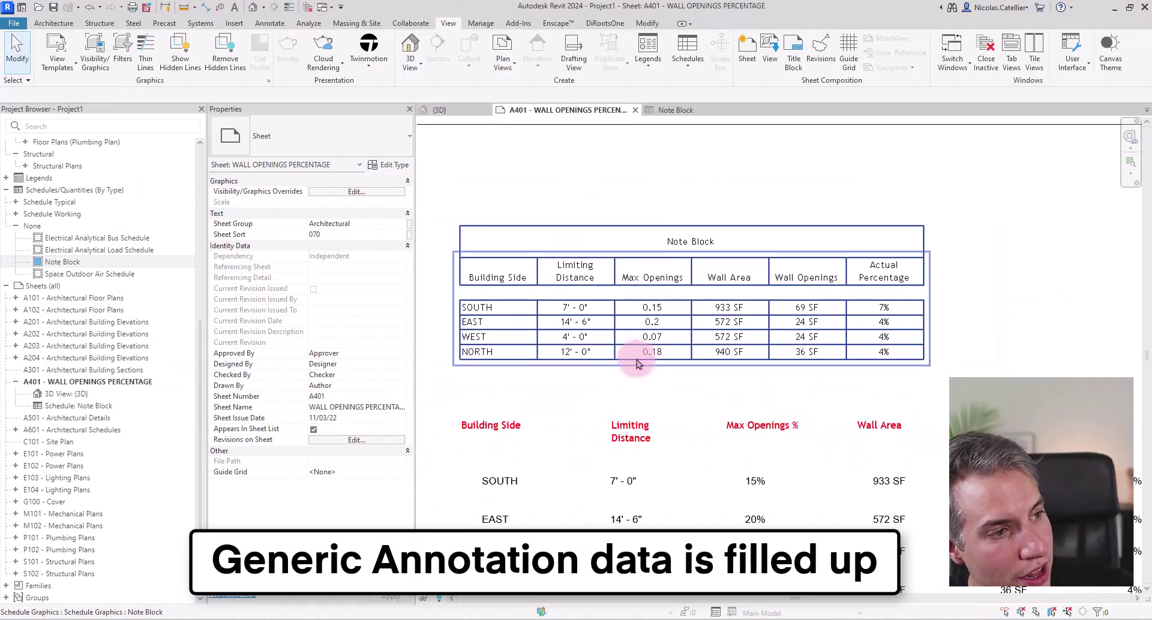
{"action": "scroll", "coordinate": [633, 357], "scroll_direction": "up", "scroll_amount": 2}
{"action": "scroll", "coordinate": [617, 235], "scroll_direction": "down", "scroll_amount": 2}
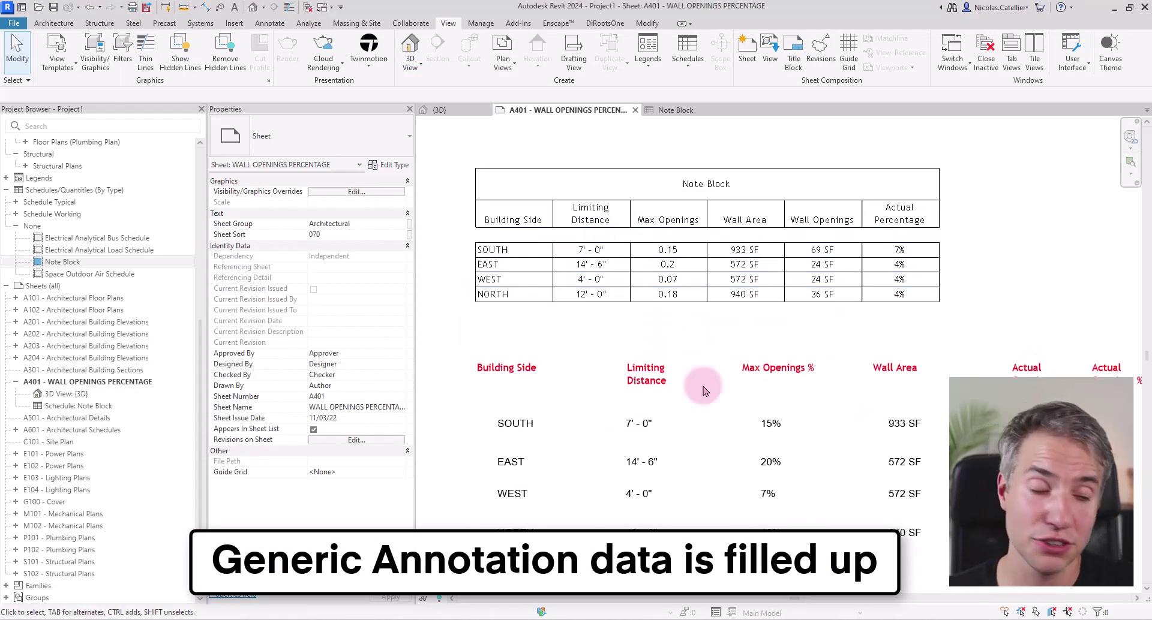
{"action": "scroll", "coordinate": [803, 498], "scroll_direction": "down", "scroll_amount": 1}
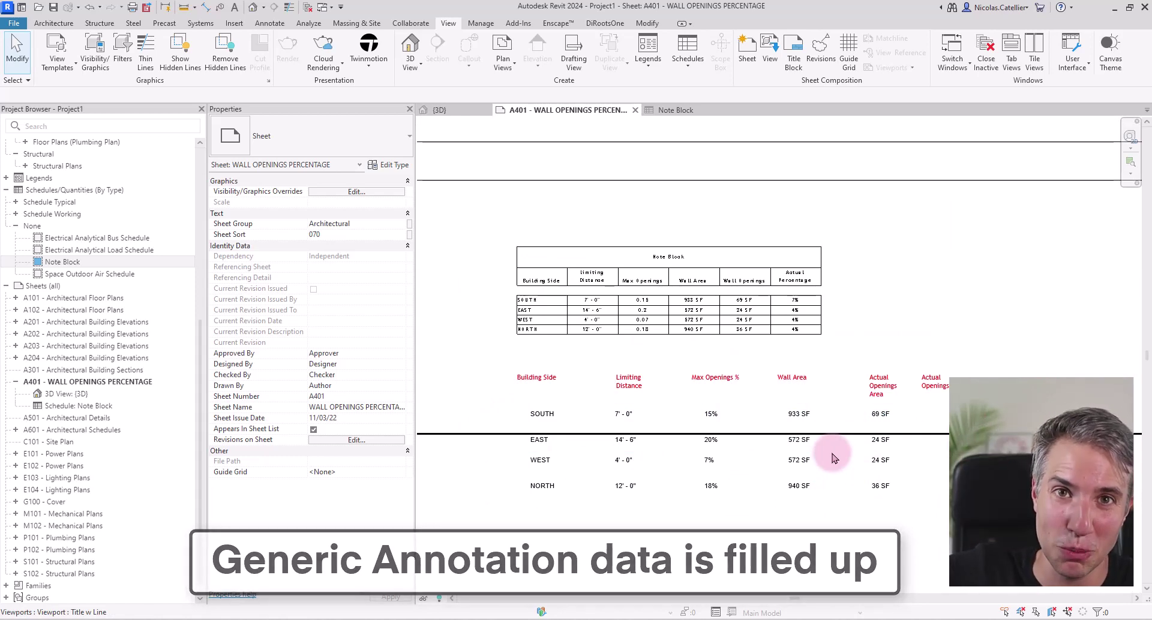
{"action": "scroll", "coordinate": [597, 326], "scroll_direction": "up", "scroll_amount": 1}
{"action": "scroll", "coordinate": [642, 312], "scroll_direction": "up", "scroll_amount": 3}
{"action": "scroll", "coordinate": [635, 386], "scroll_direction": "down", "scroll_amount": 2}
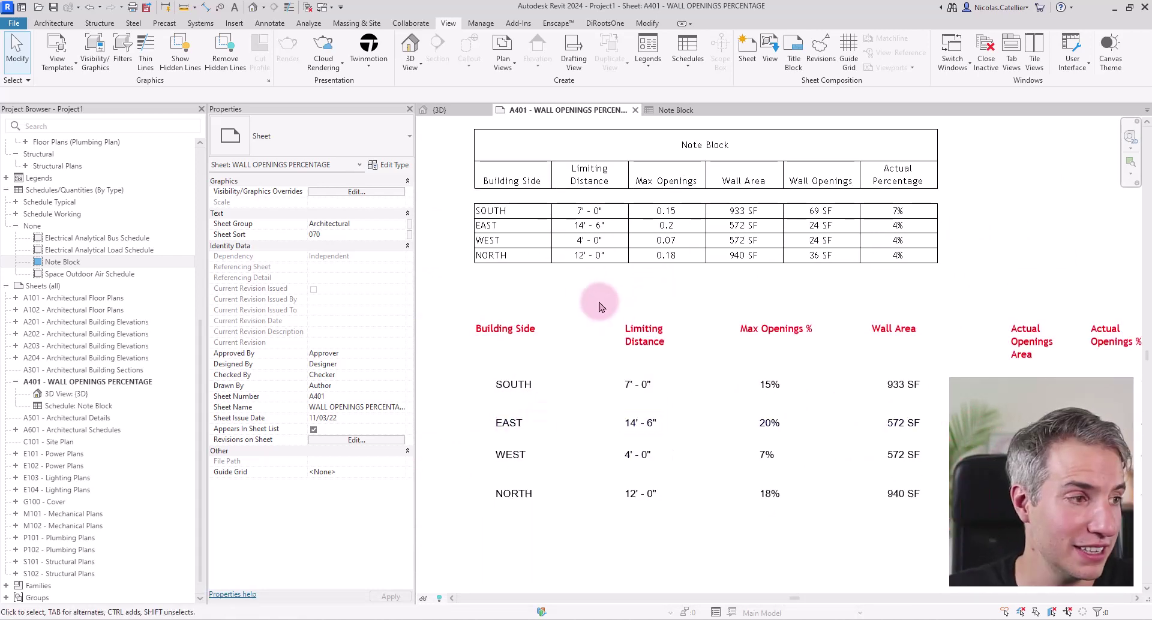
{"action": "scroll", "coordinate": [672, 340], "scroll_direction": "up", "scroll_amount": 1}
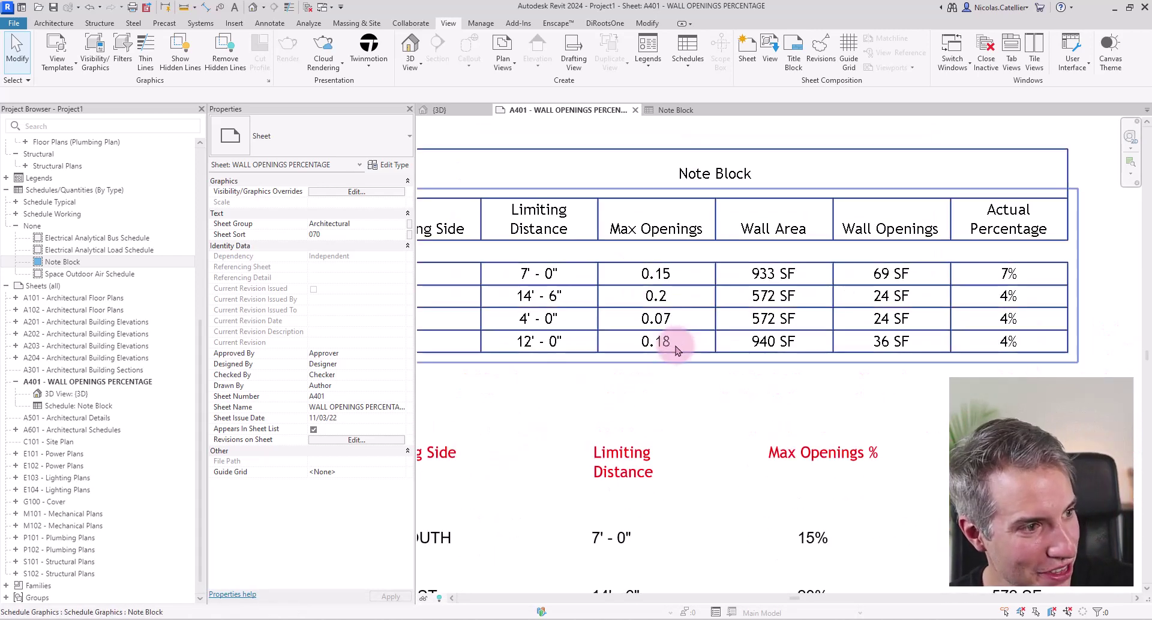
{"action": "double_click", "coordinate": [660, 275]}
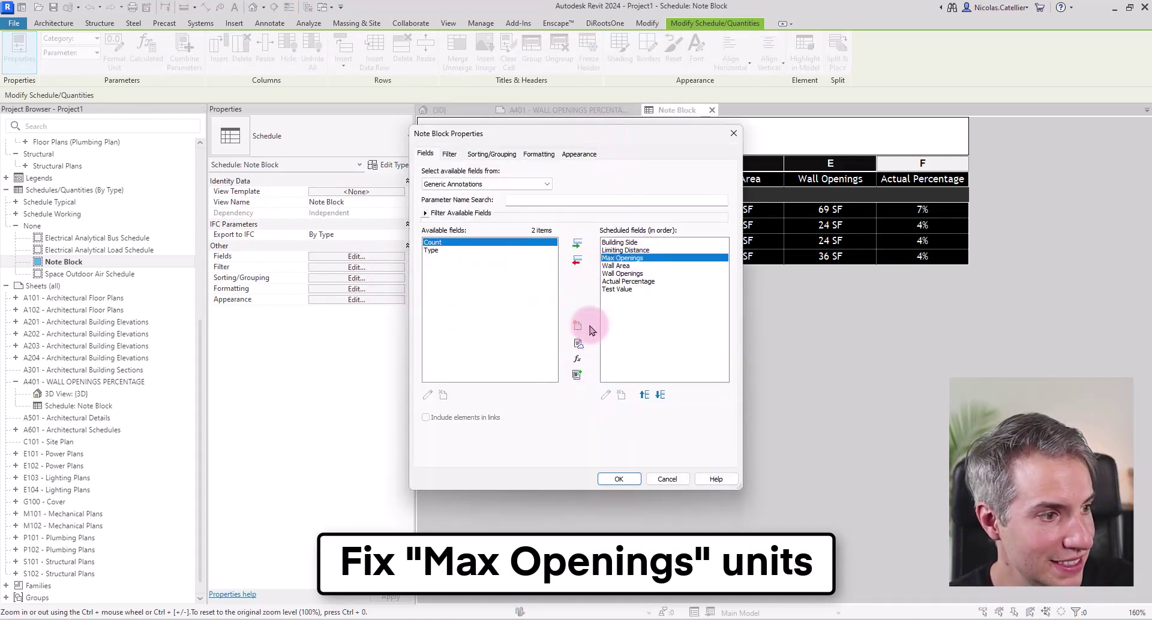
Step: Format the Max Openings field as Percentage units with a % symbol instead of the default format
{"action": "left_click", "coordinate": [531, 154]}
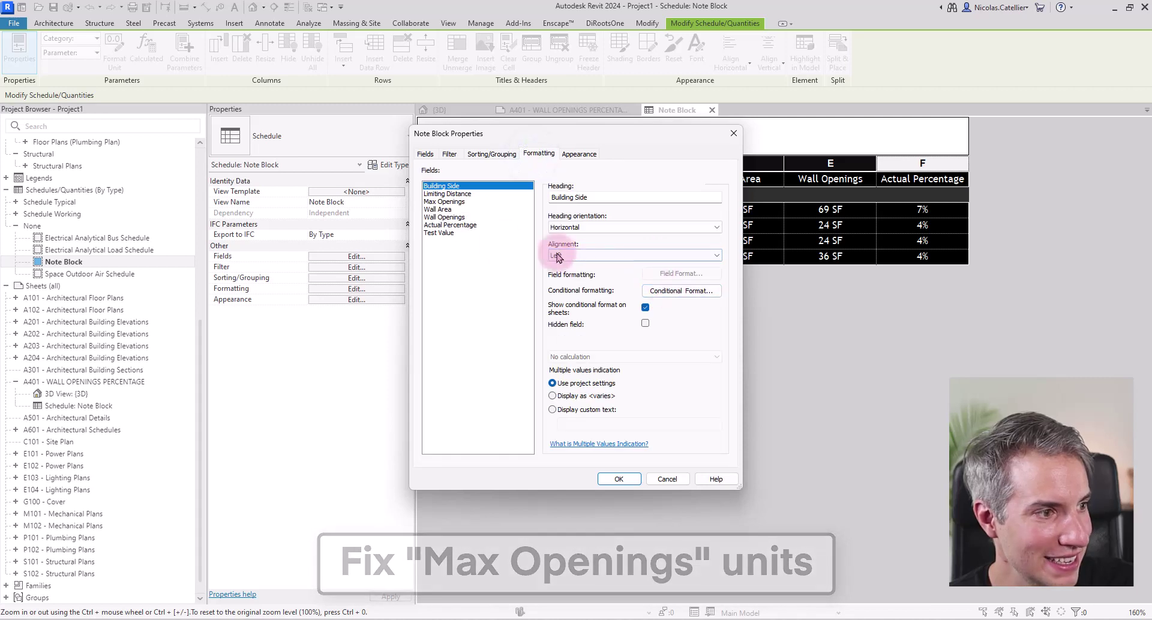
{"action": "left_click", "coordinate": [681, 275]}
{"action": "left_click", "coordinate": [502, 231]}
{"action": "left_click", "coordinate": [655, 249]}
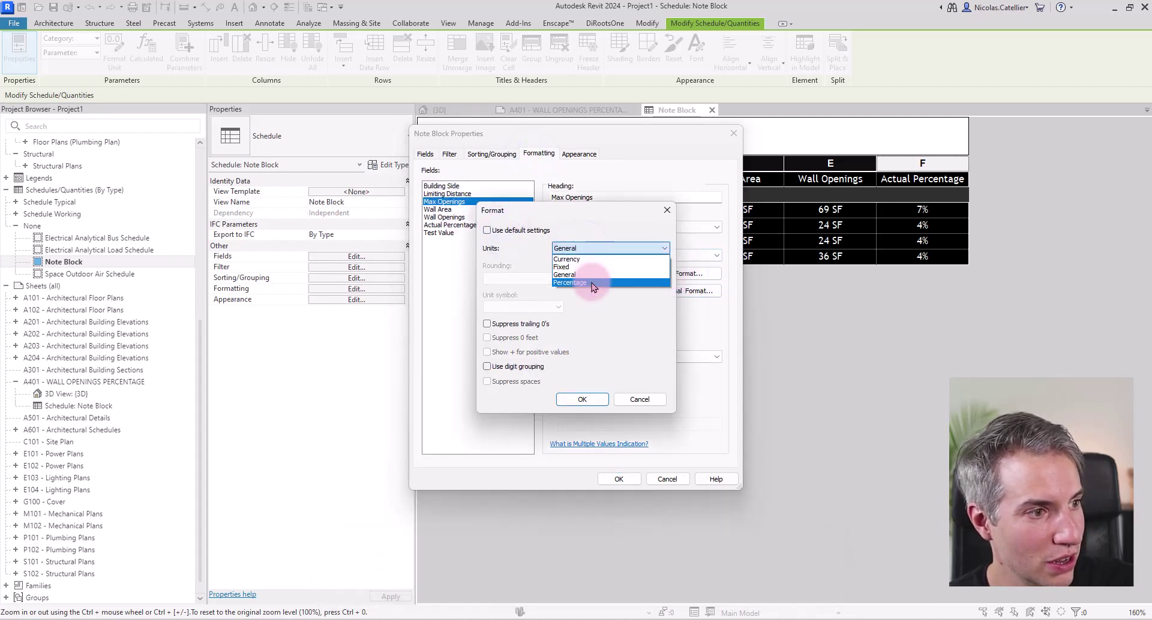
{"action": "left_click", "coordinate": [591, 286]}
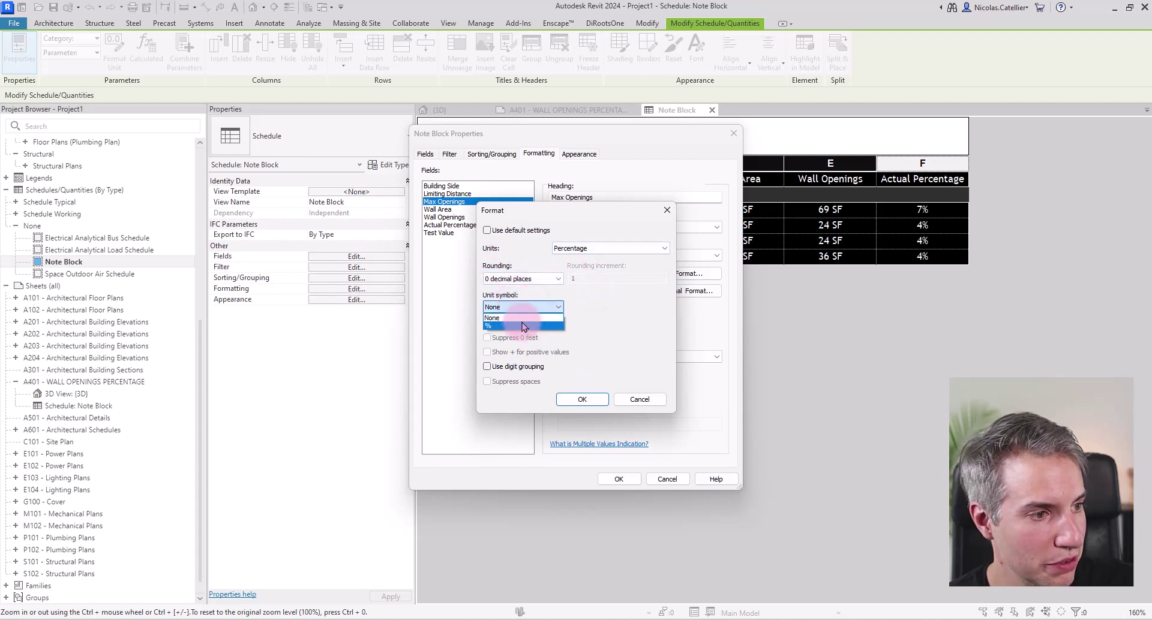
{"action": "left_click", "coordinate": [521, 327]}
{"action": "left_click", "coordinate": [580, 399]}
{"action": "left_click", "coordinate": [616, 478]}
Step: Return to the WALL OPENINGS PERCENTAGE sheet A401 and clear the selection
{"action": "left_click", "coordinate": [588, 110]}
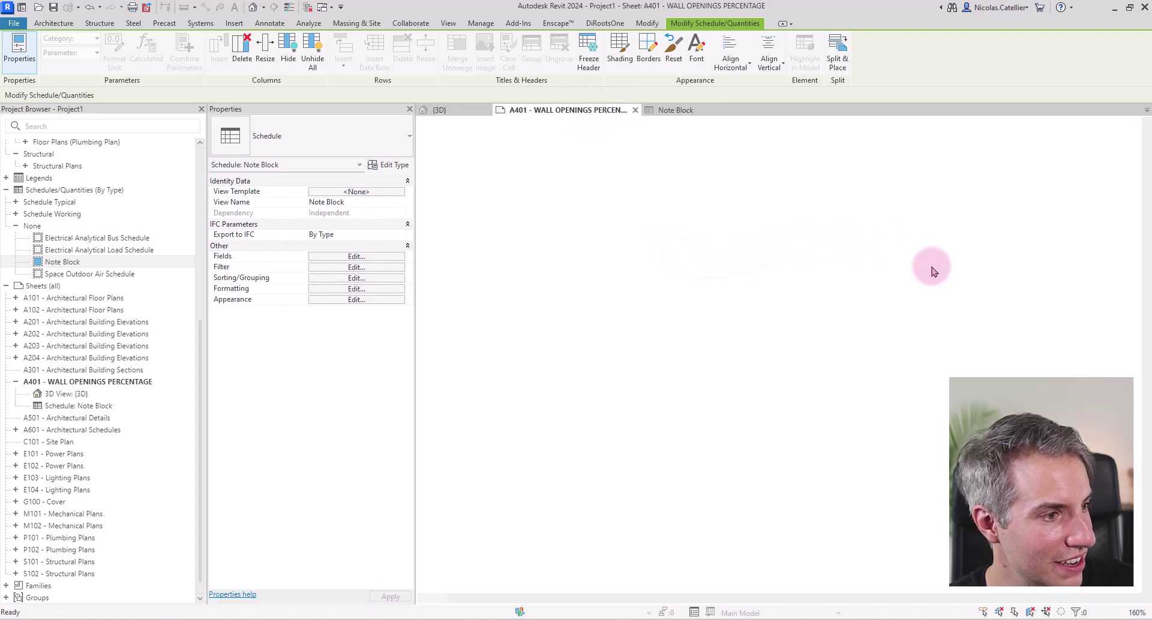
{"action": "left_click", "coordinate": [927, 362]}
{"action": "scroll", "coordinate": [740, 236], "scroll_direction": "down", "scroll_amount": 2}
{"action": "scroll", "coordinate": [455, 170], "scroll_direction": "up", "scroll_amount": 2}
Step: Change the SOUTH max openings annotation from 15% to 5%, so its 7% cell turns red
{"action": "left_click", "coordinate": [722, 327]}
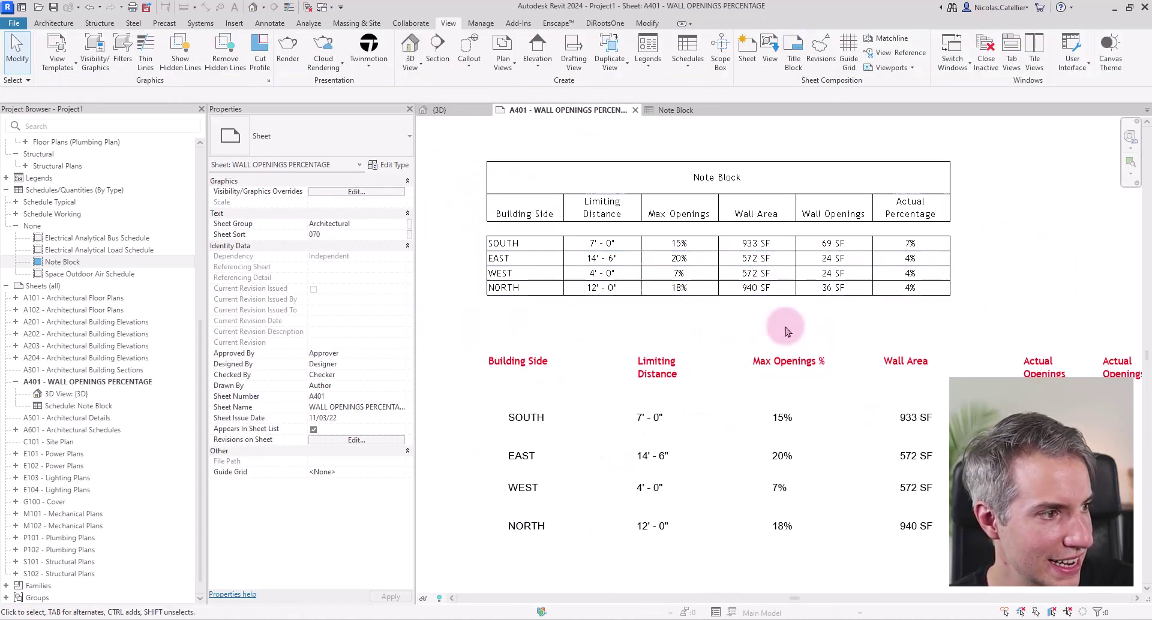
{"action": "scroll", "coordinate": [749, 204], "scroll_direction": "up", "scroll_amount": 3}
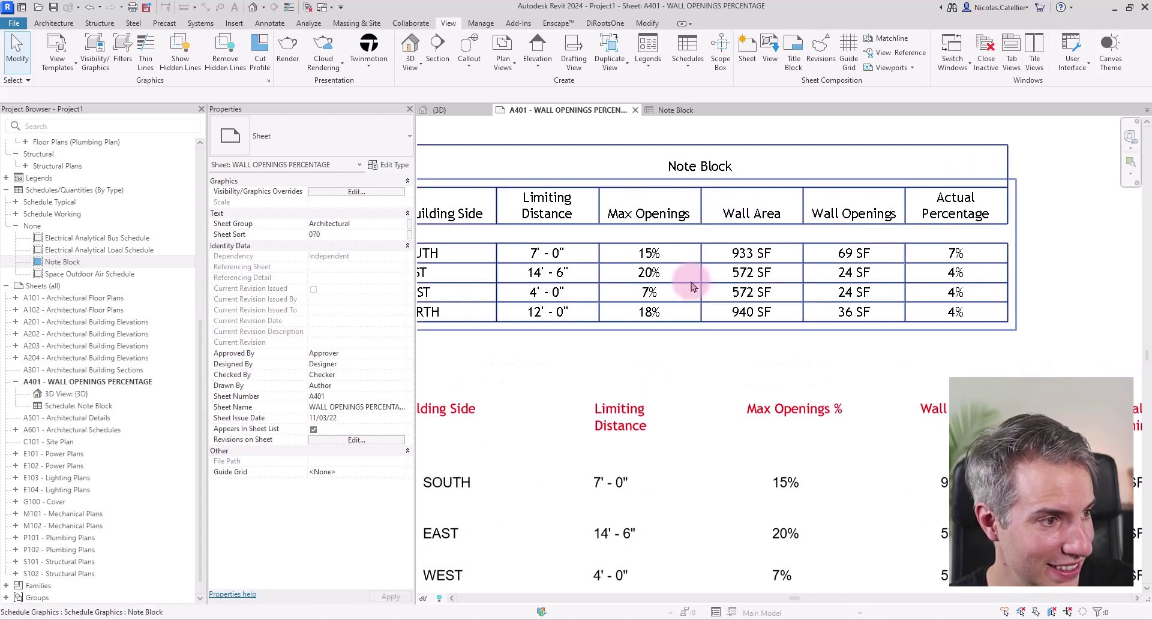
{"action": "middle_click_drag", "start_coordinate": [650, 279], "coordinate": [703, 293]}
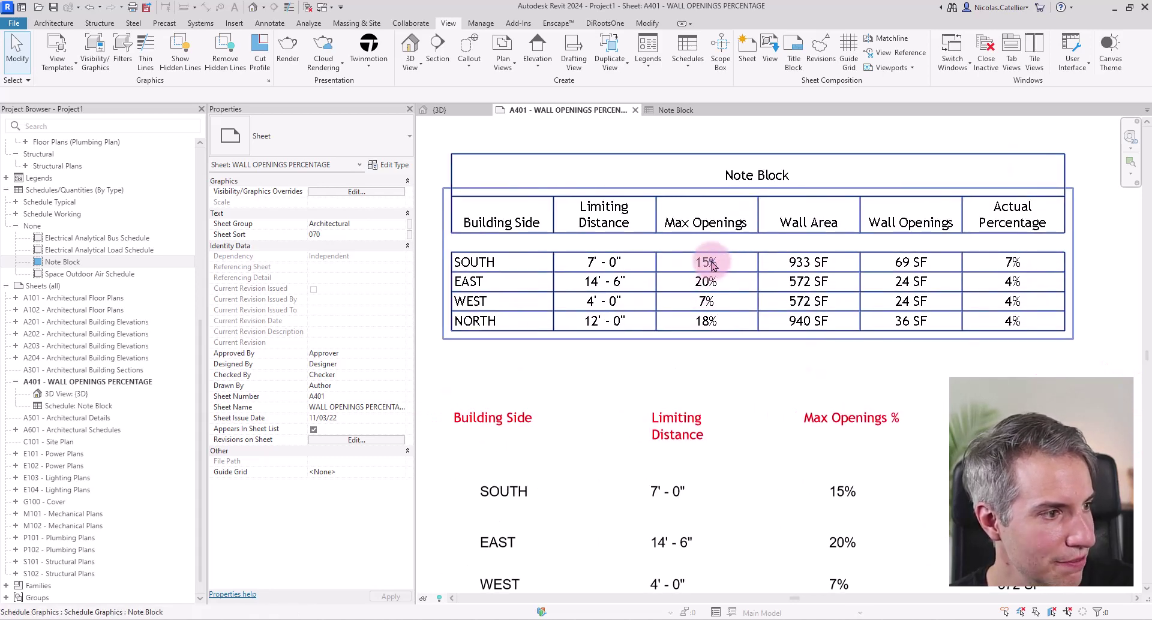
{"action": "left_click", "coordinate": [712, 264]}
{"action": "middle_click_drag", "start_coordinate": [742, 375], "coordinate": [812, 370]}
{"action": "scroll", "coordinate": [695, 399], "scroll_direction": "down", "scroll_amount": 1}
{"action": "left_click", "coordinate": [798, 374]}
{"action": "left_click", "coordinate": [834, 388]}
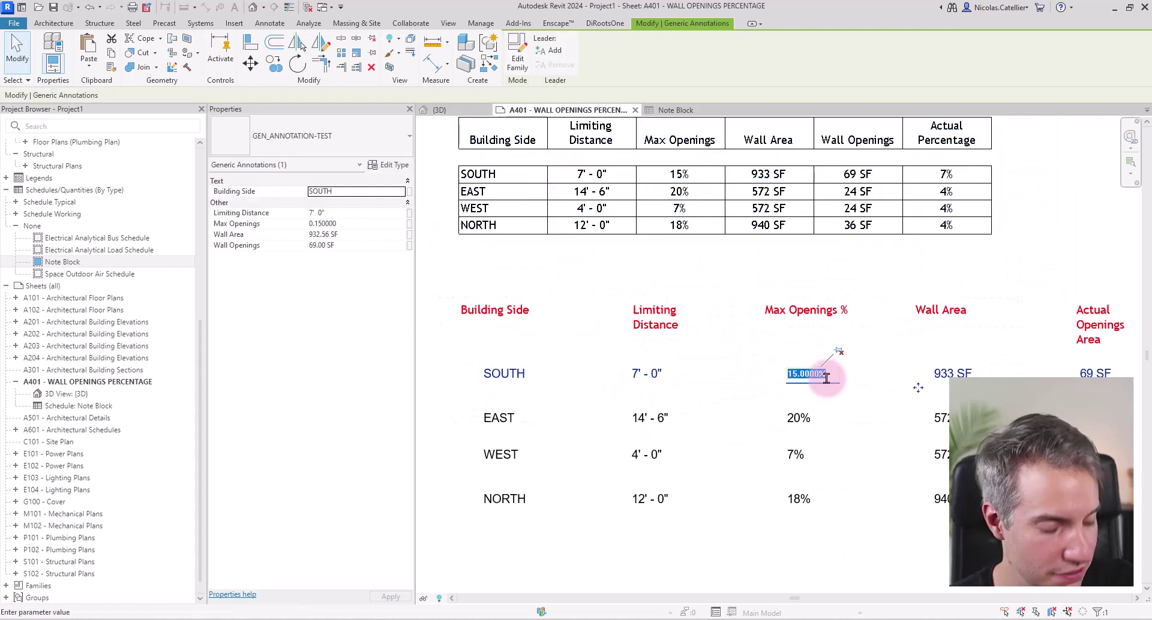
{"action": "type", "text": "5%"}
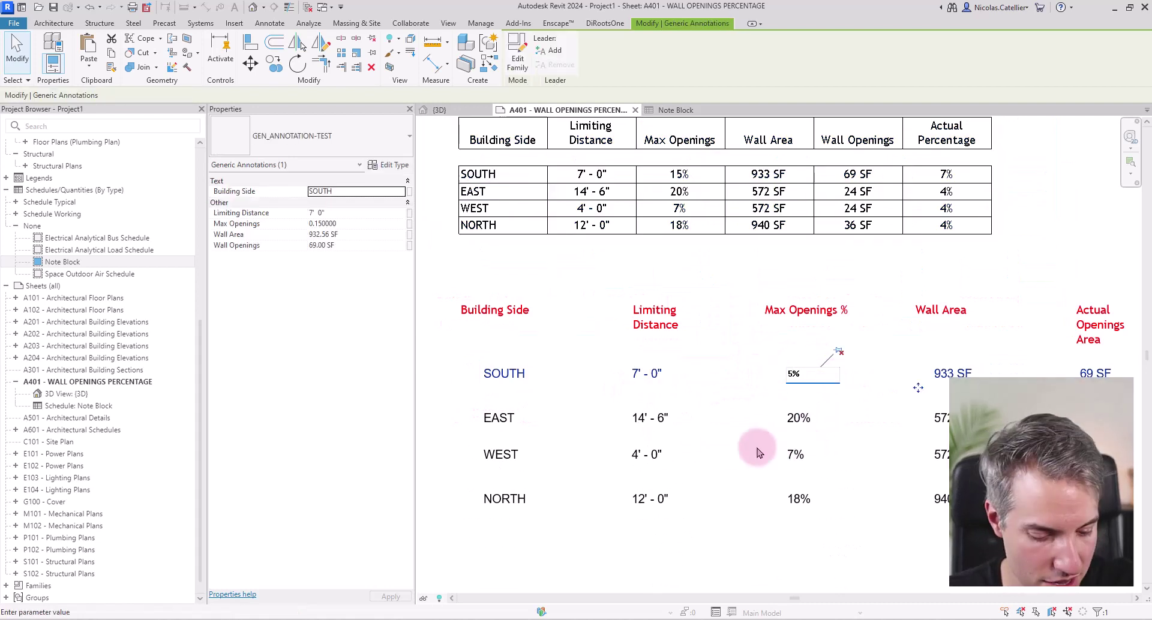
{"action": "left_click", "coordinate": [707, 432]}
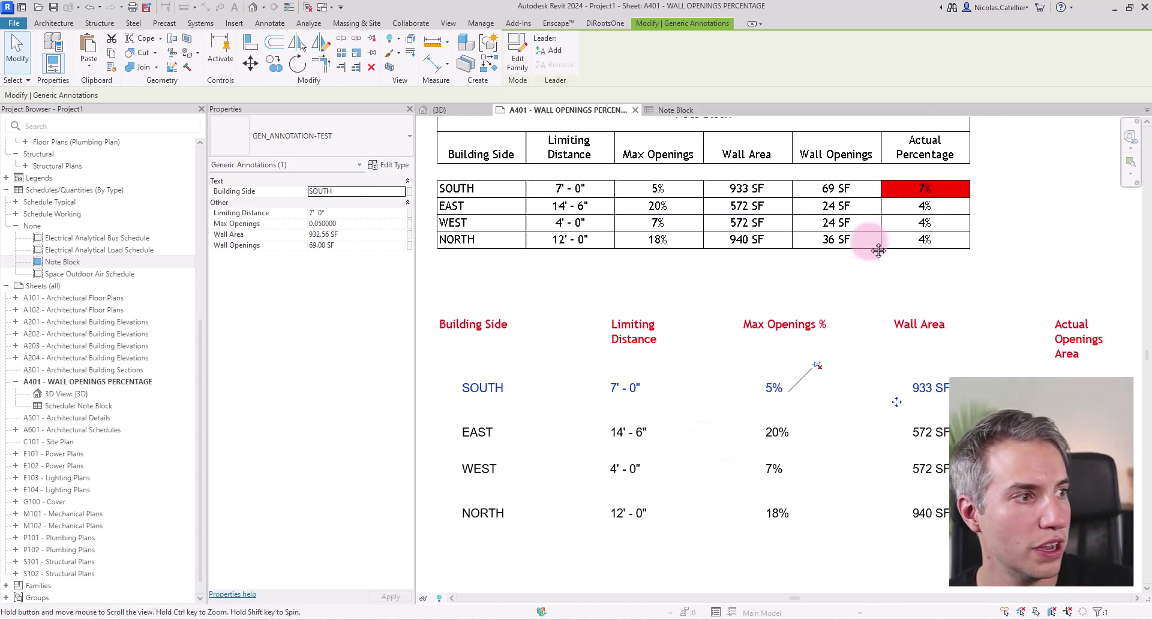
{"action": "scroll", "coordinate": [870, 268], "scroll_direction": "down", "scroll_amount": 5}
{"action": "middle_click_drag", "start_coordinate": [731, 359], "coordinate": [694, 300]}
Step: Zoom in on the 3D house viewport on sheet A401
{"action": "scroll", "coordinate": [905, 442], "scroll_direction": "up", "scroll_amount": 2}
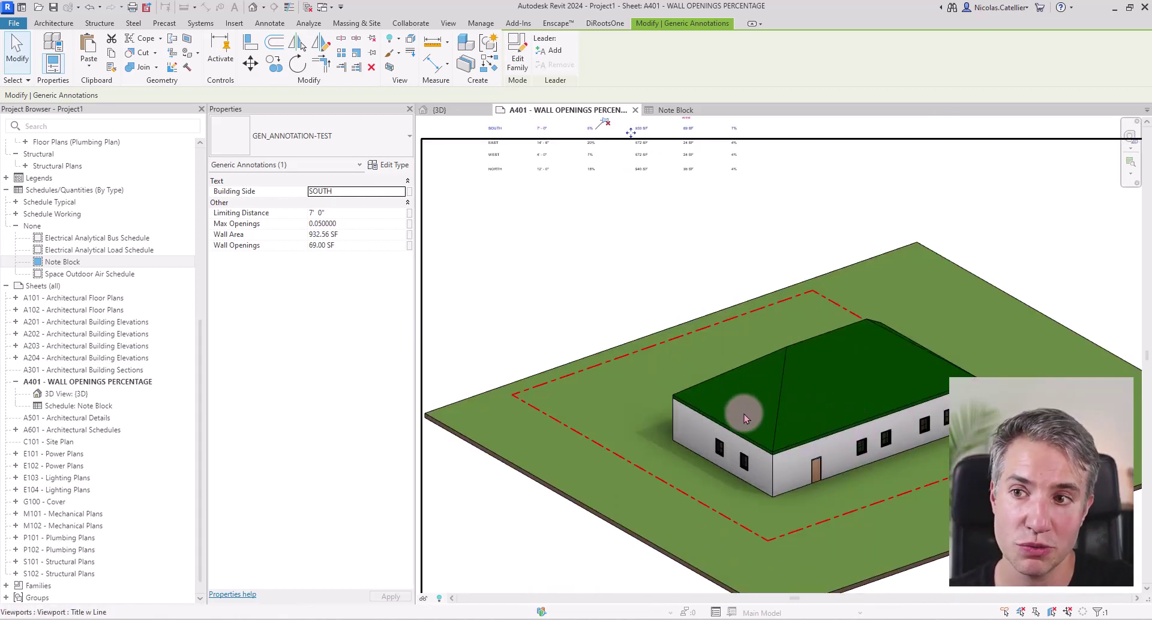